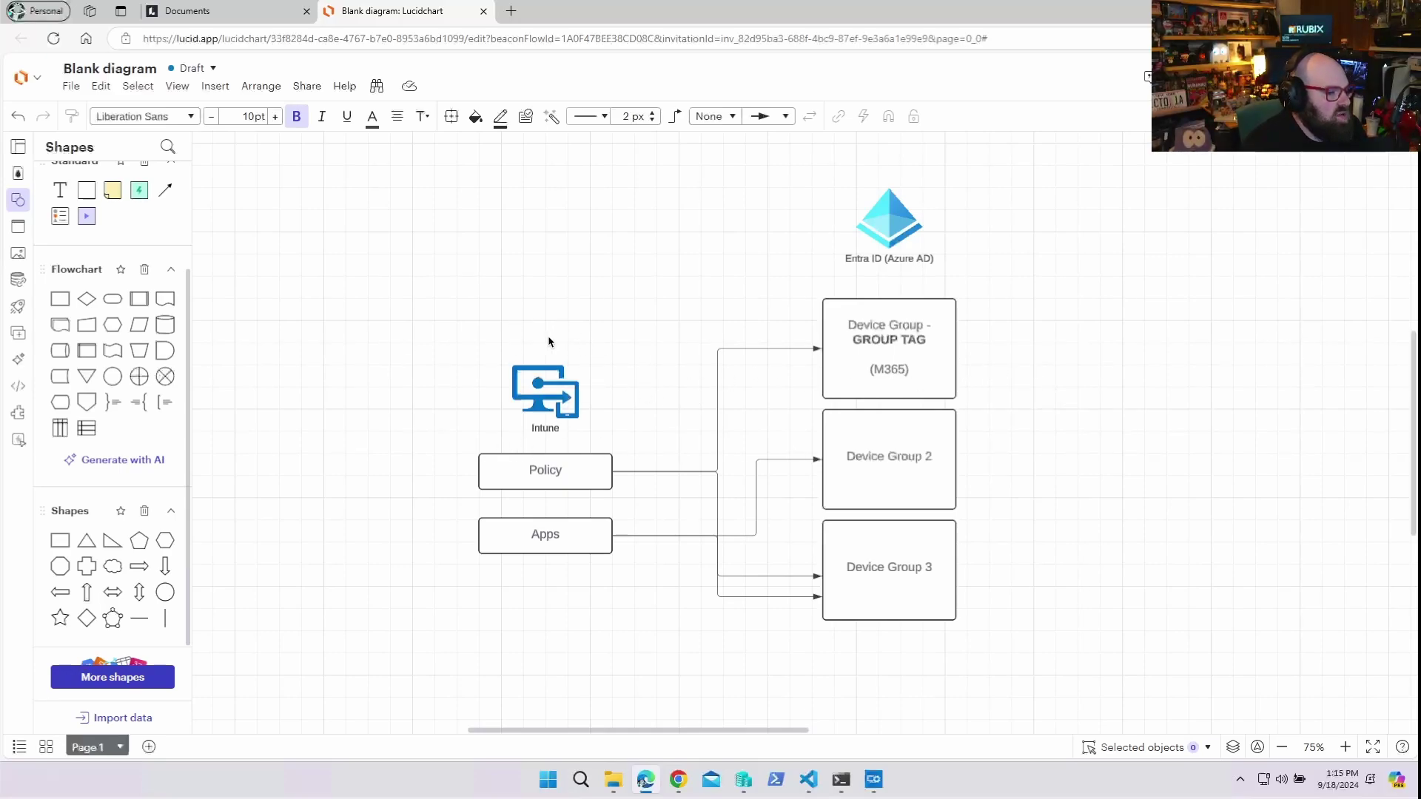
Pan and scroll the Lucidchart canvas to recentre the Policy and All devices layout.
{"action": "scroll", "coordinate": [596, 367], "scroll_direction": "up", "scroll_amount": 2}
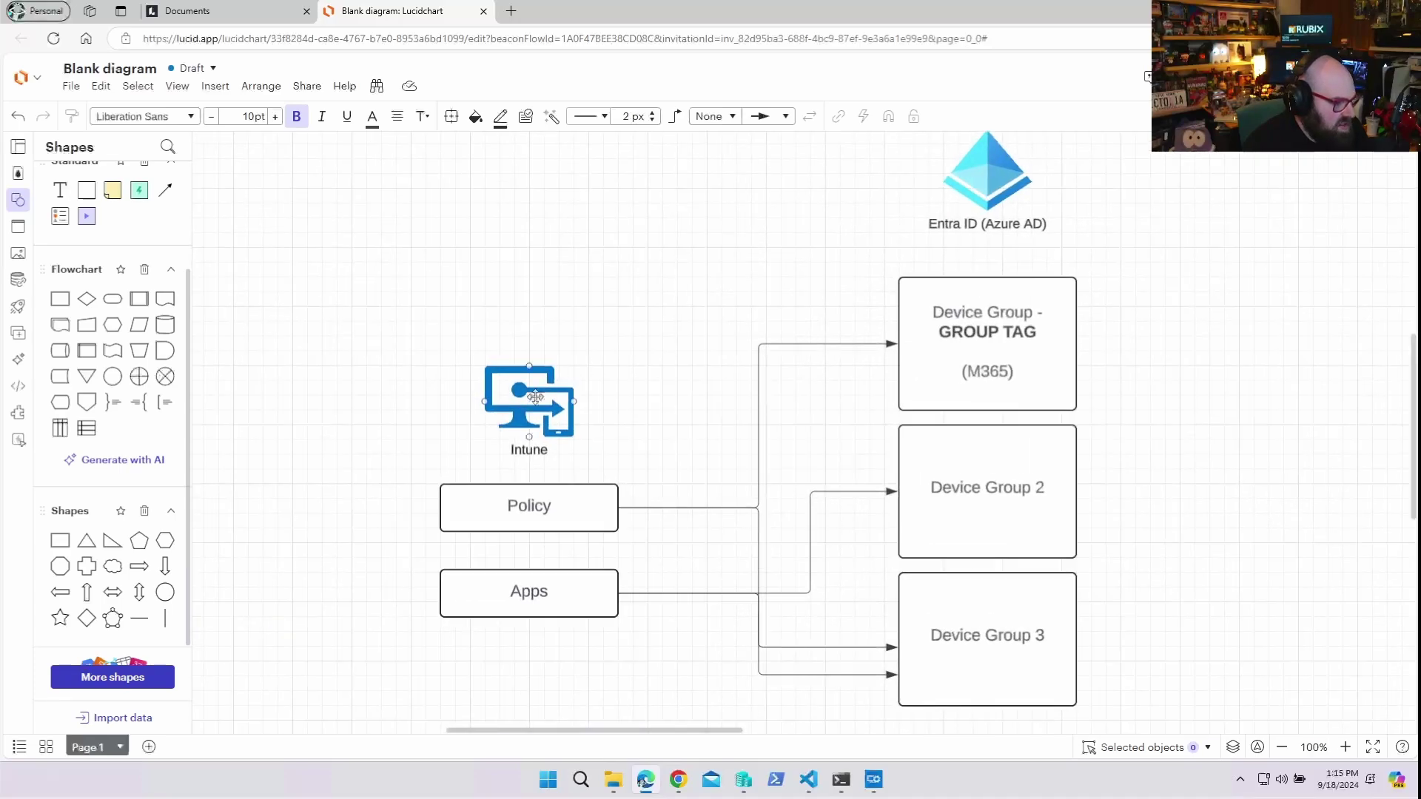
{"action": "scroll", "coordinate": [693, 385], "scroll_direction": "down", "scroll_amount": 1}
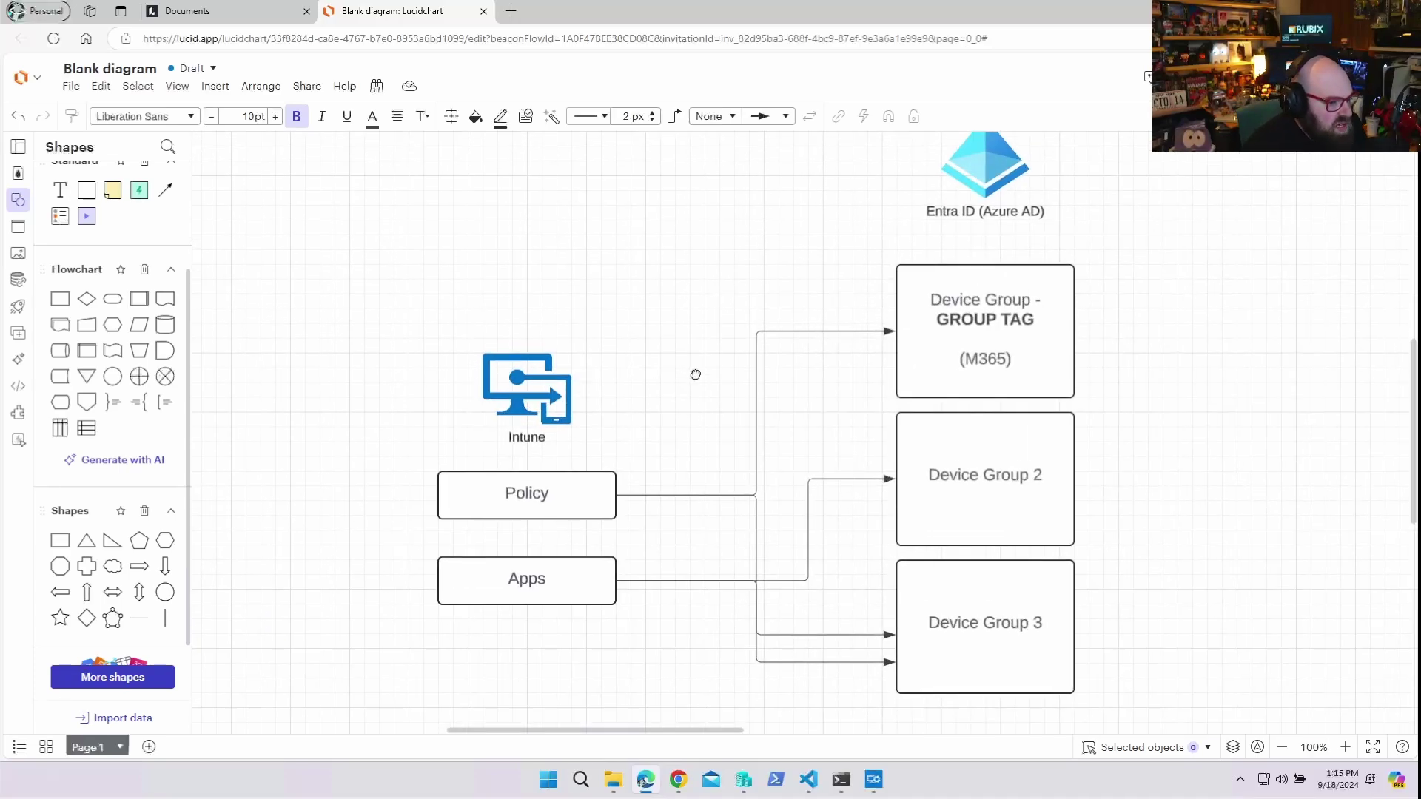
{"action": "left_click_drag", "start_coordinate": [645, 381], "coordinate": [612, 425]}
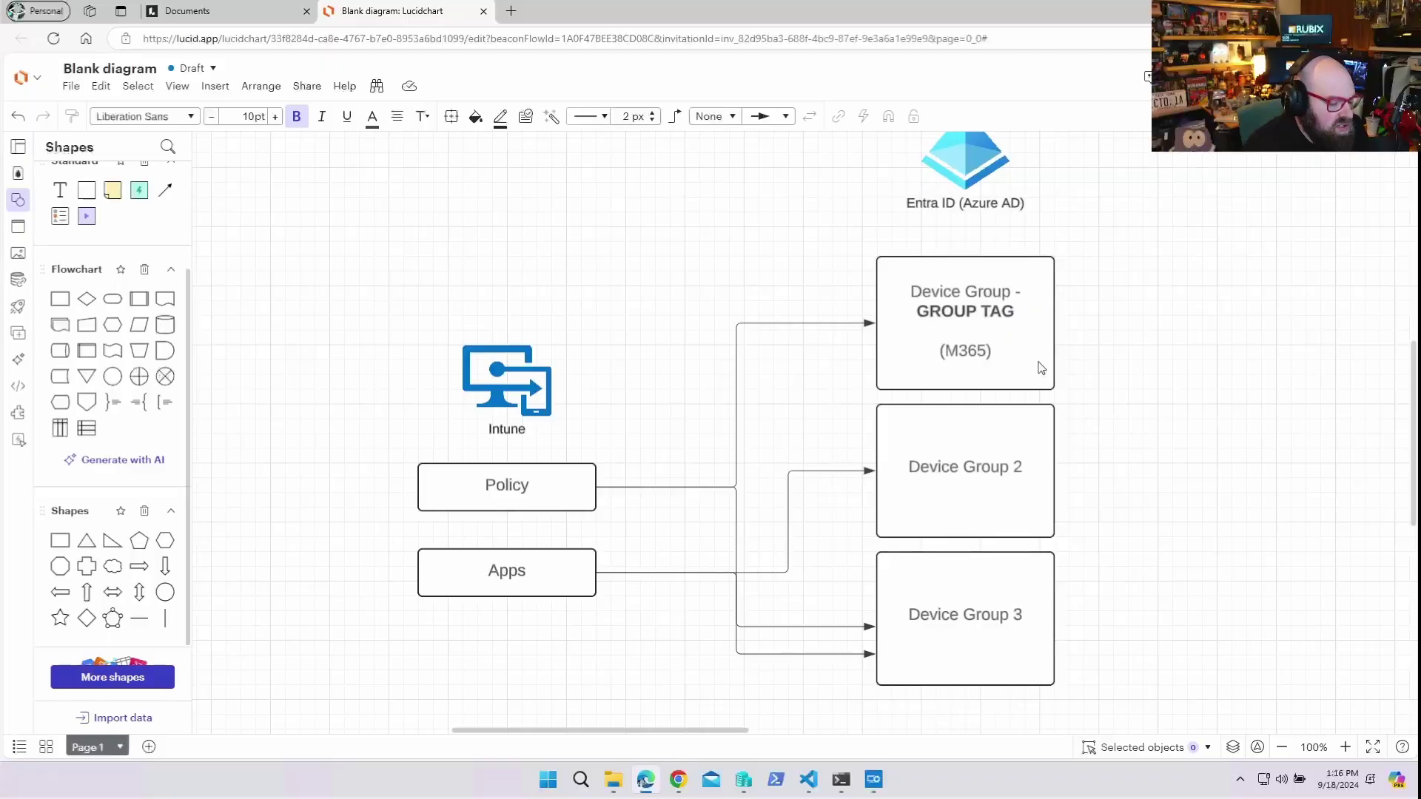
{"action": "scroll", "coordinate": [1037, 364], "scroll_direction": "down", "scroll_amount": 2}
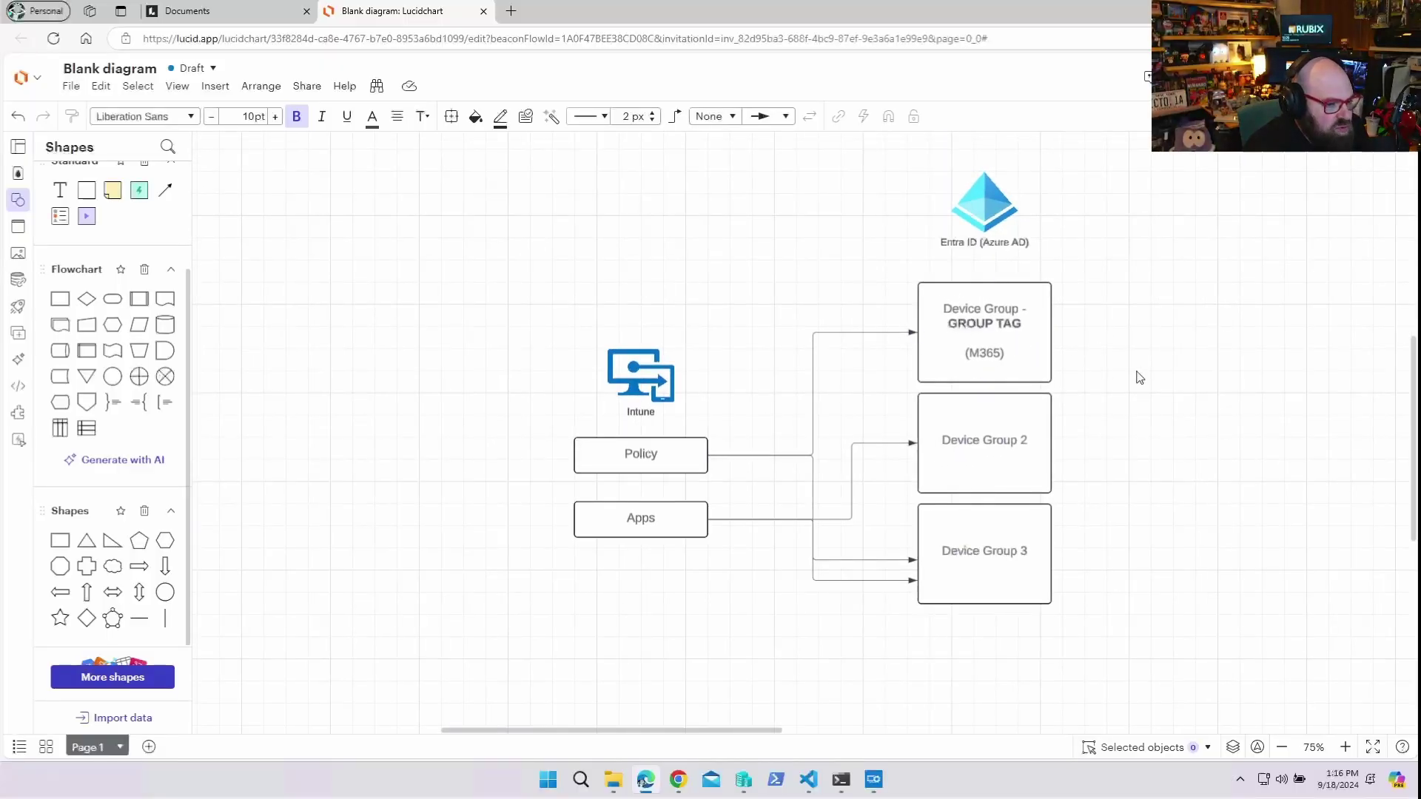
{"action": "scroll", "coordinate": [1136, 374], "scroll_direction": "up", "scroll_amount": 2}
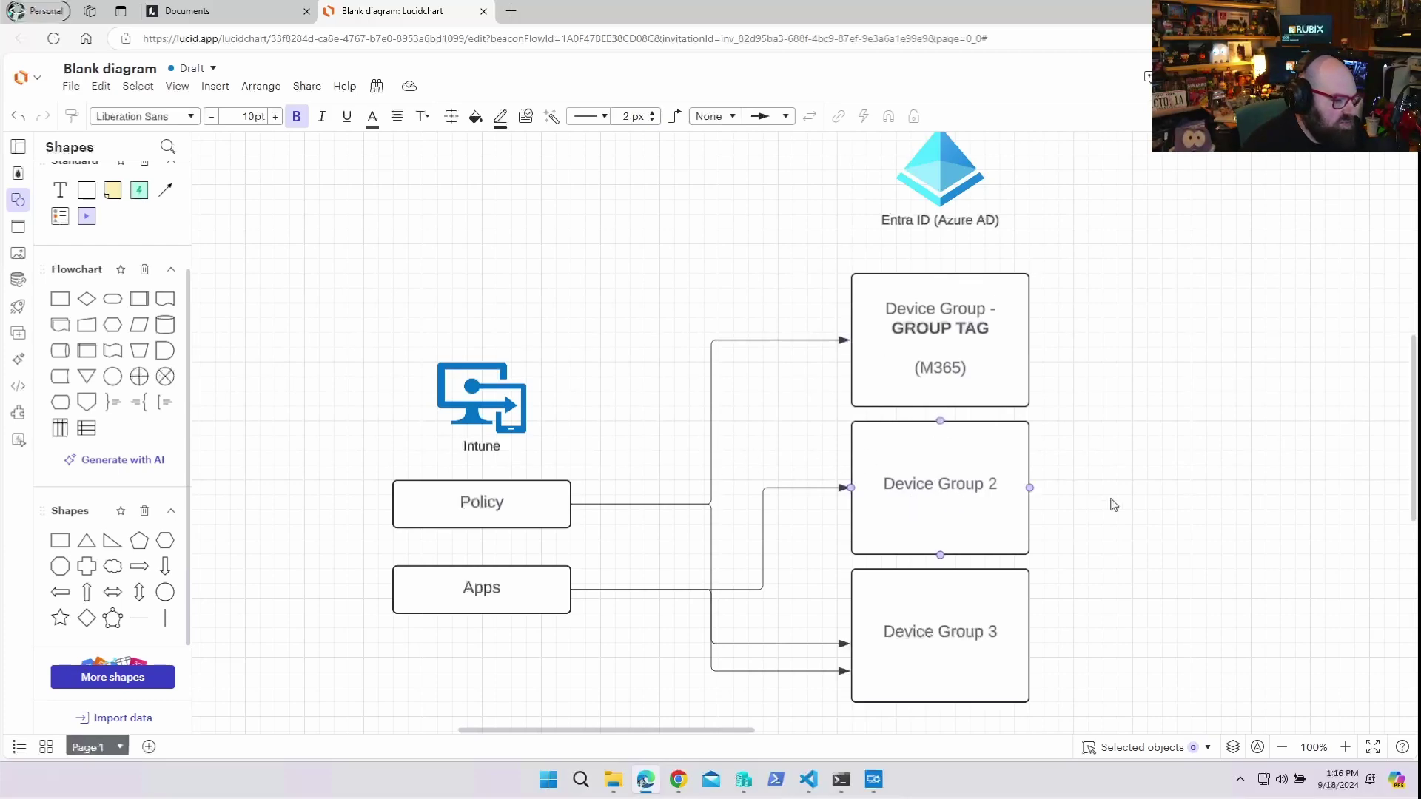
{"action": "scroll", "coordinate": [1208, 593], "scroll_direction": "down", "scroll_amount": 1}
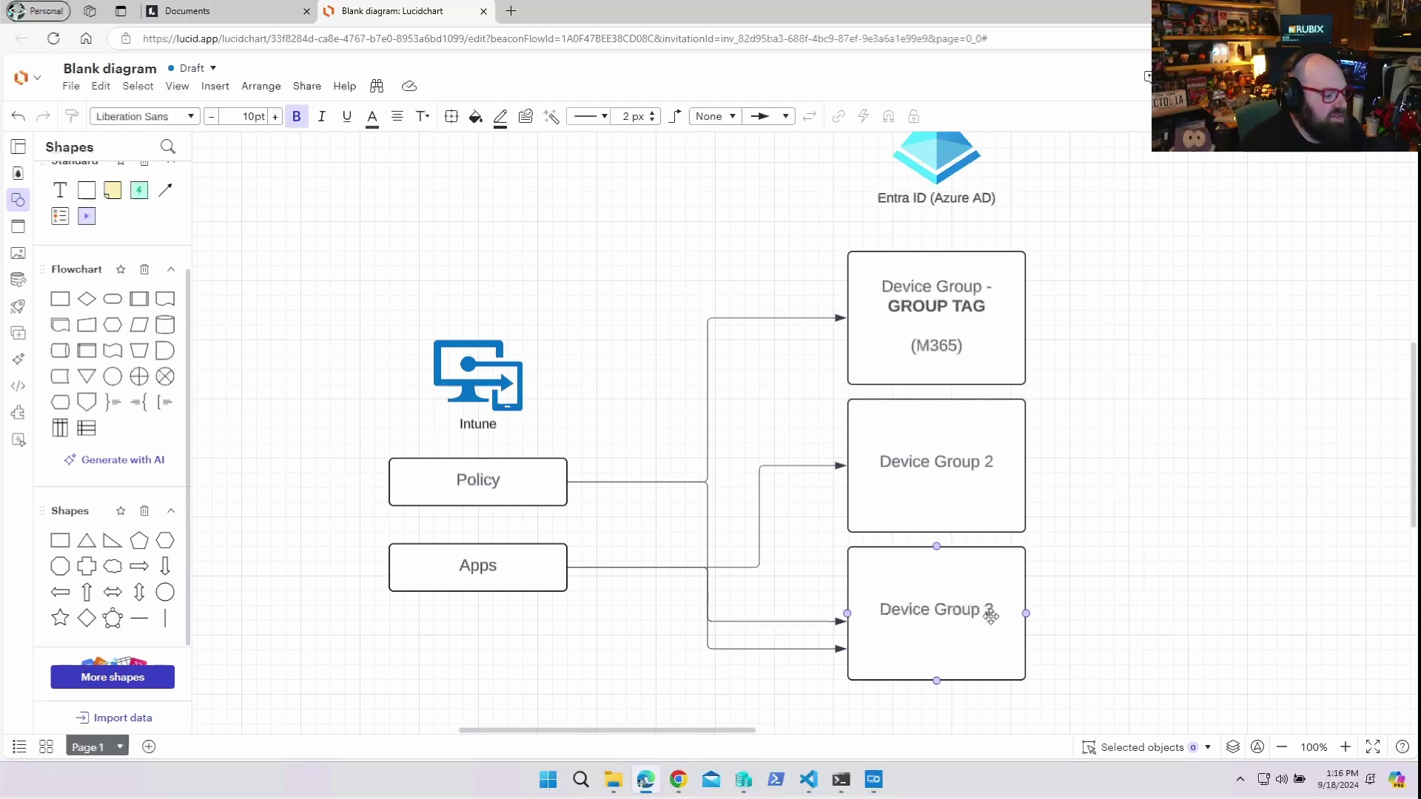
{"action": "scroll", "coordinate": [1150, 517], "scroll_direction": "up", "scroll_amount": 1}
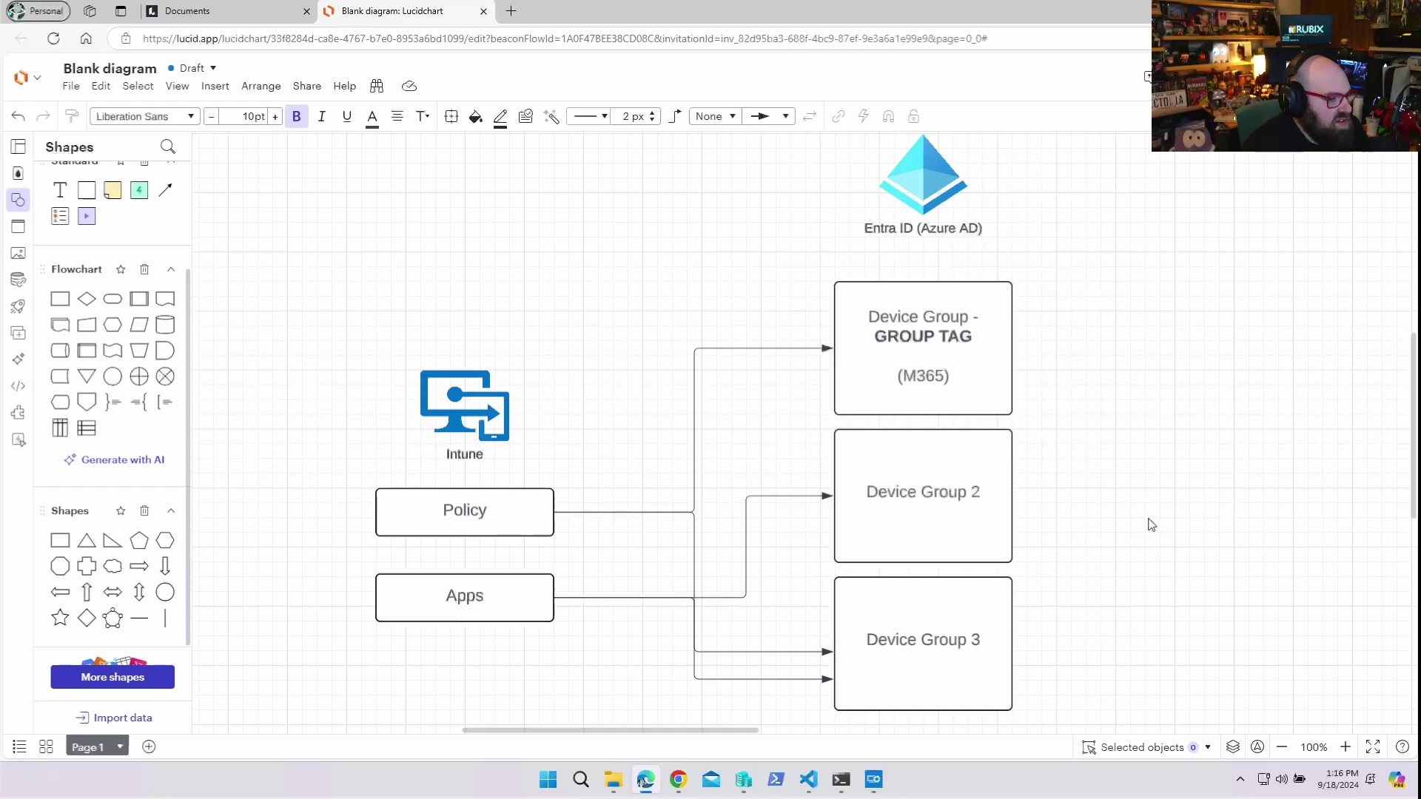
{"action": "scroll", "coordinate": [1152, 525], "scroll_direction": "down", "scroll_amount": 2}
{"action": "scroll", "coordinate": [841, 416], "scroll_direction": "up", "scroll_amount": 5}
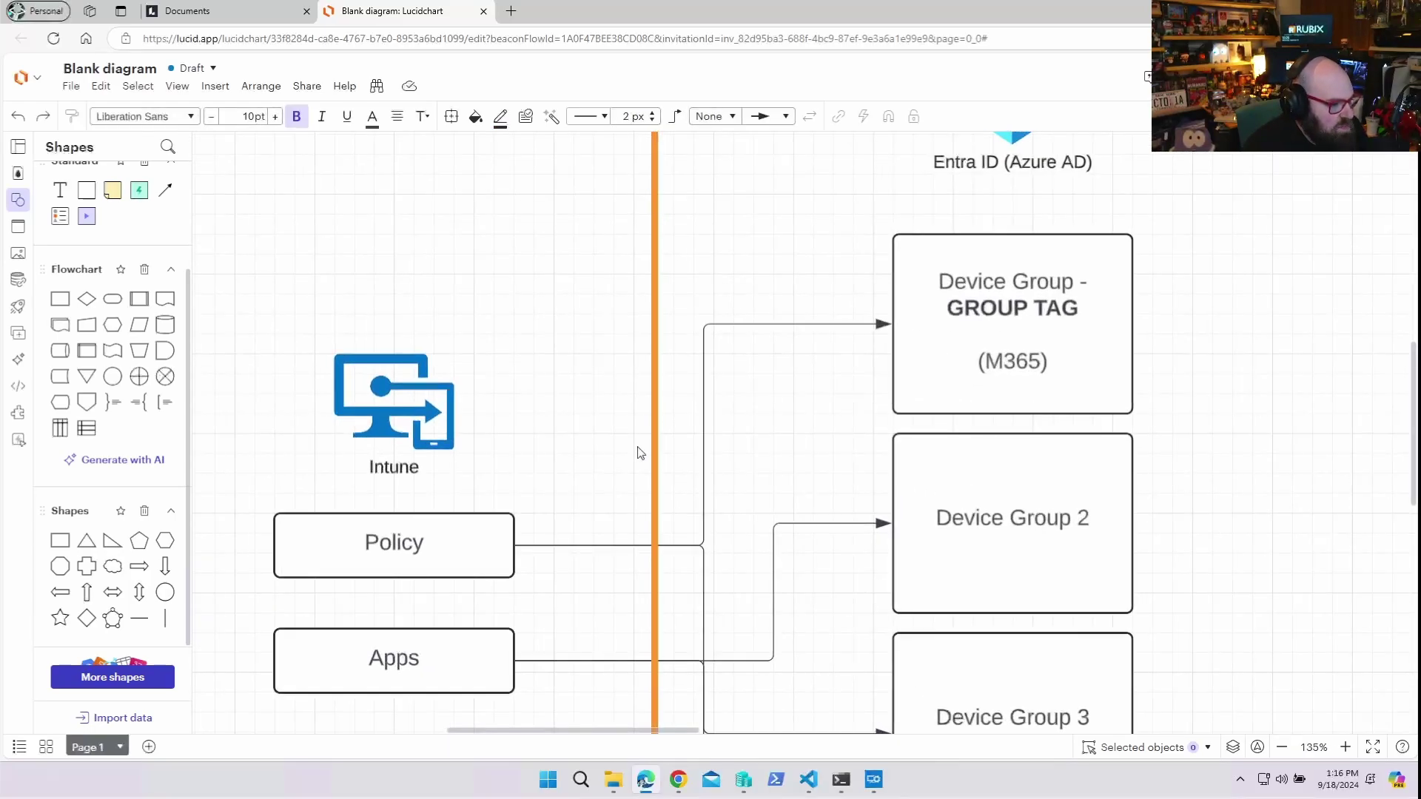
{"action": "scroll", "coordinate": [639, 452], "scroll_direction": "down", "scroll_amount": 2}
{"action": "scroll", "coordinate": [780, 278], "scroll_direction": "down", "scroll_amount": 1}
{"action": "scroll", "coordinate": [780, 277], "scroll_direction": "left", "scroll_amount": 1}
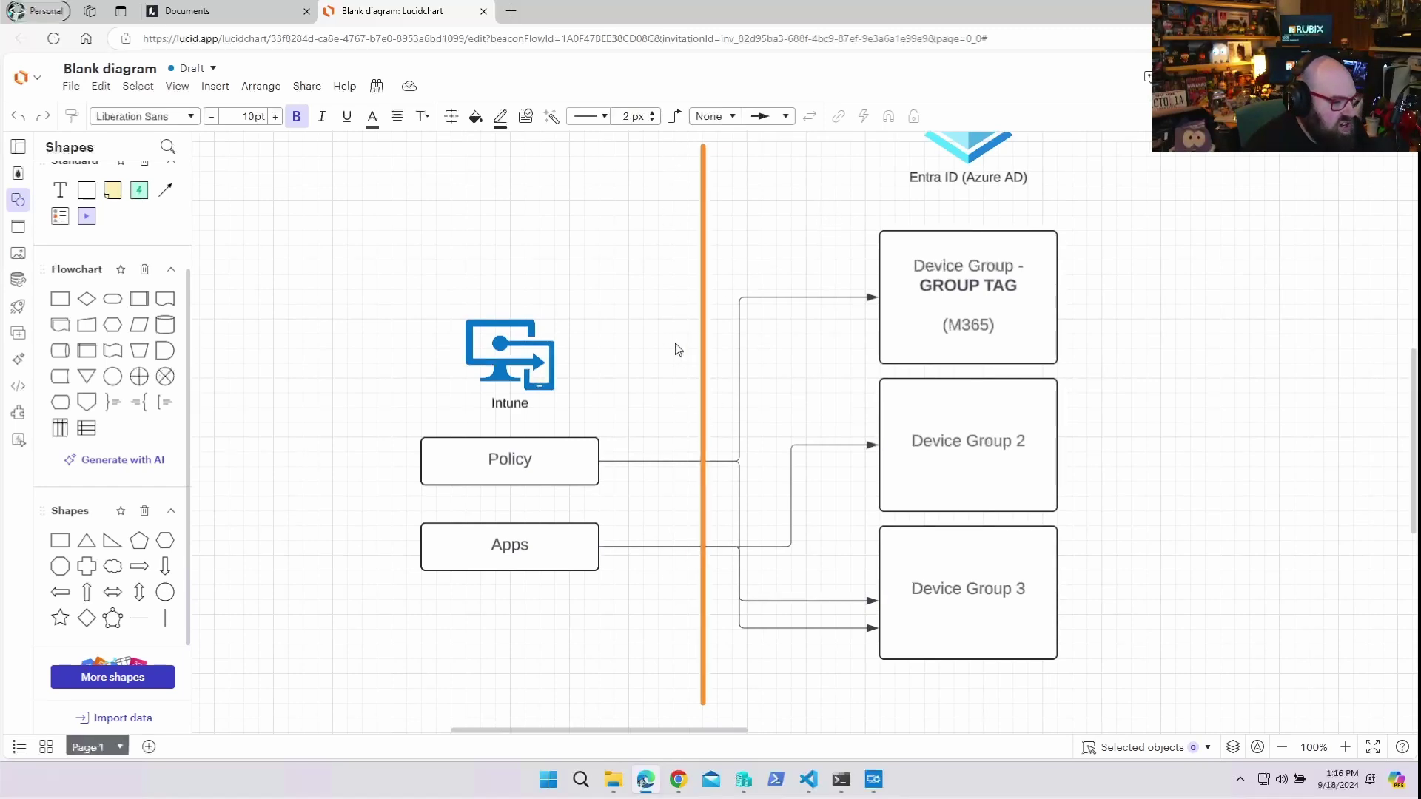
{"action": "scroll", "coordinate": [633, 354], "scroll_direction": "down", "scroll_amount": 2}
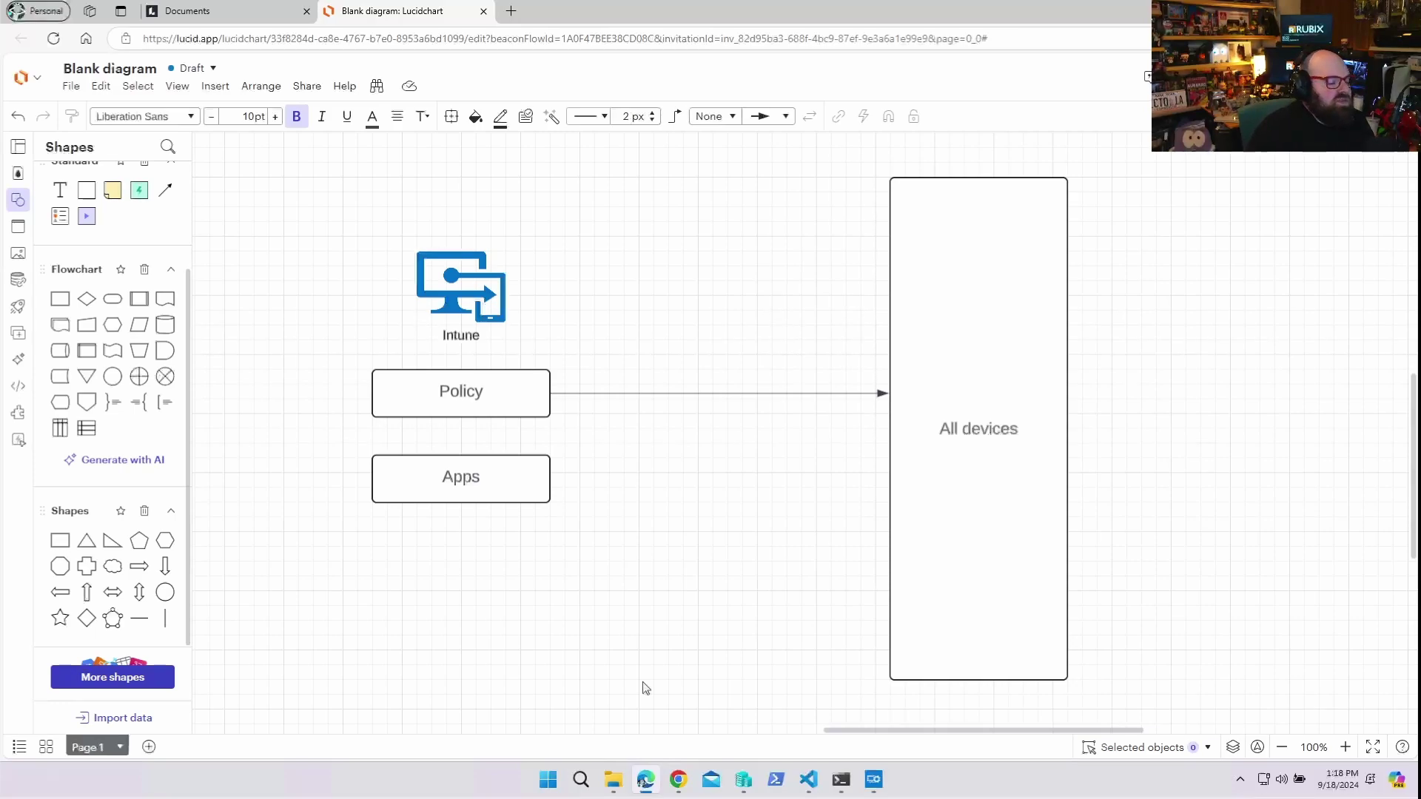
Label the Policy-to-All devices arrow 'Filter' and paste the deviceName startsWith rule beneath it.
{"action": "double_click", "coordinate": [702, 393]}
{"action": "type", "text": "Filter"}
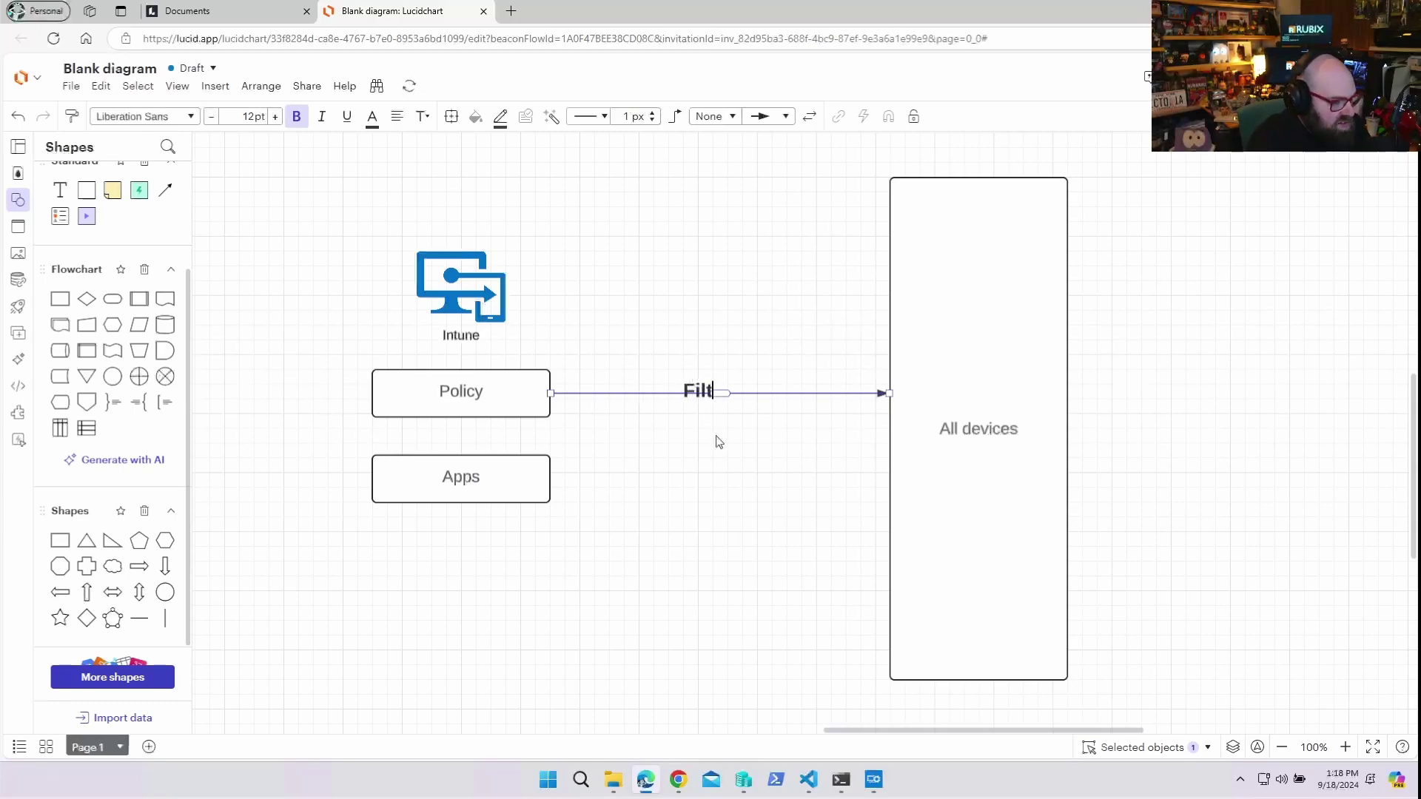
{"action": "left_click", "coordinate": [740, 445]}
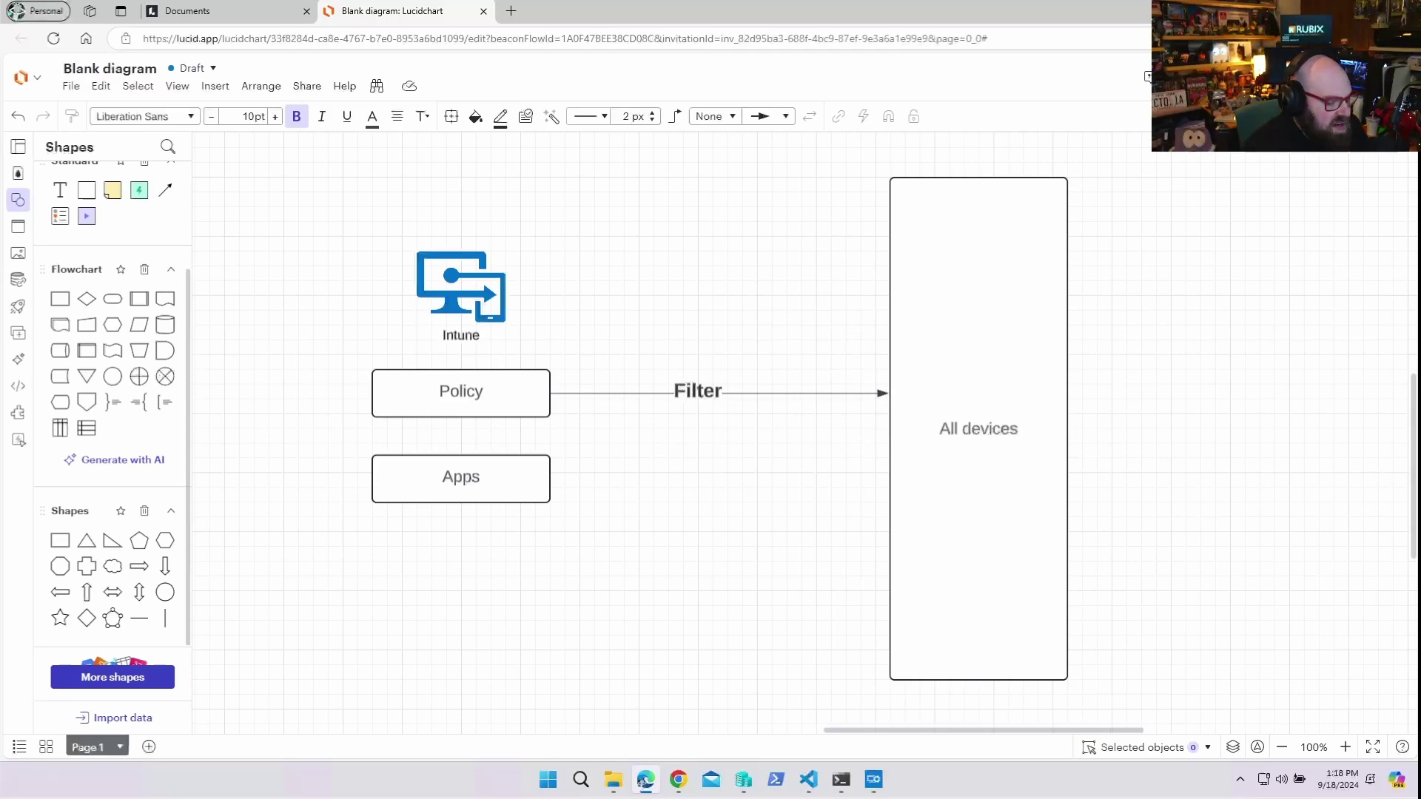
{"action": "type", "text": "deviceName startsWith \"M365-\""}
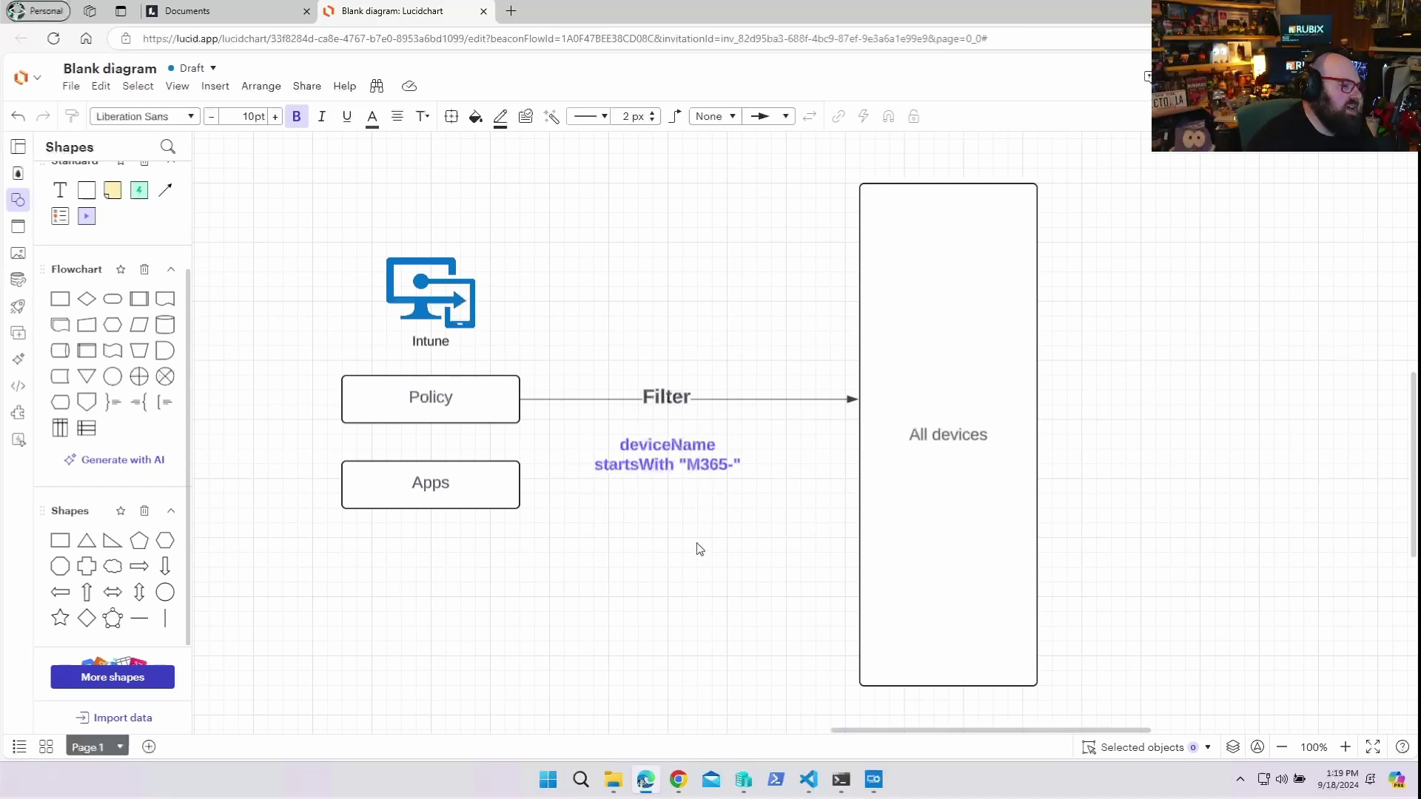
Pan the diagram toward the Intune and Entra ID parts.
{"action": "scroll", "coordinate": [476, 555], "scroll_direction": "left", "scroll_amount": 10}
{"action": "left_click_drag", "start_coordinate": [945, 467], "coordinate": [1248, 539]}
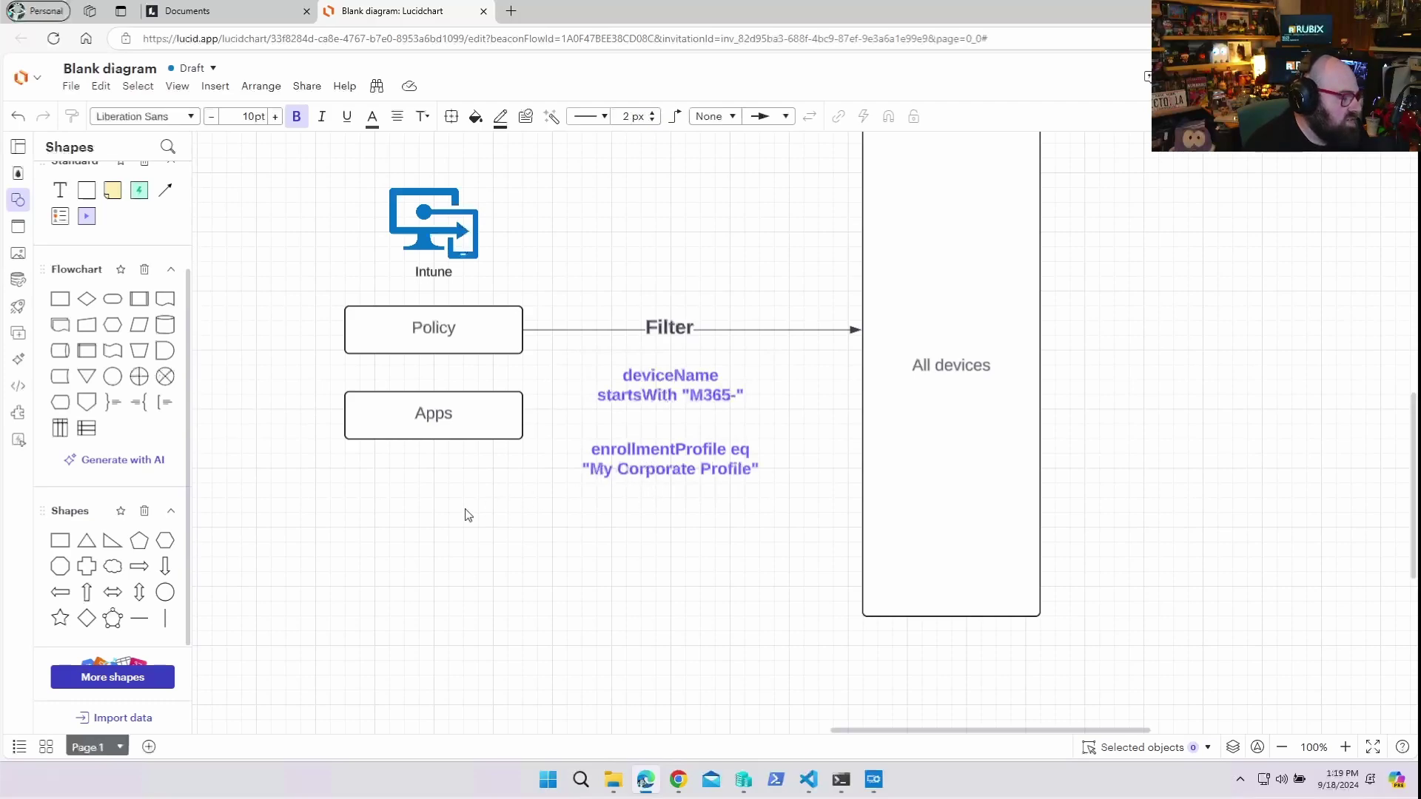
{"action": "scroll", "coordinate": [468, 514], "scroll_direction": "left", "scroll_amount": 10}
{"action": "scroll", "coordinate": [468, 515], "scroll_direction": "up", "scroll_amount": 2}
{"action": "left_click", "coordinate": [340, 326]}
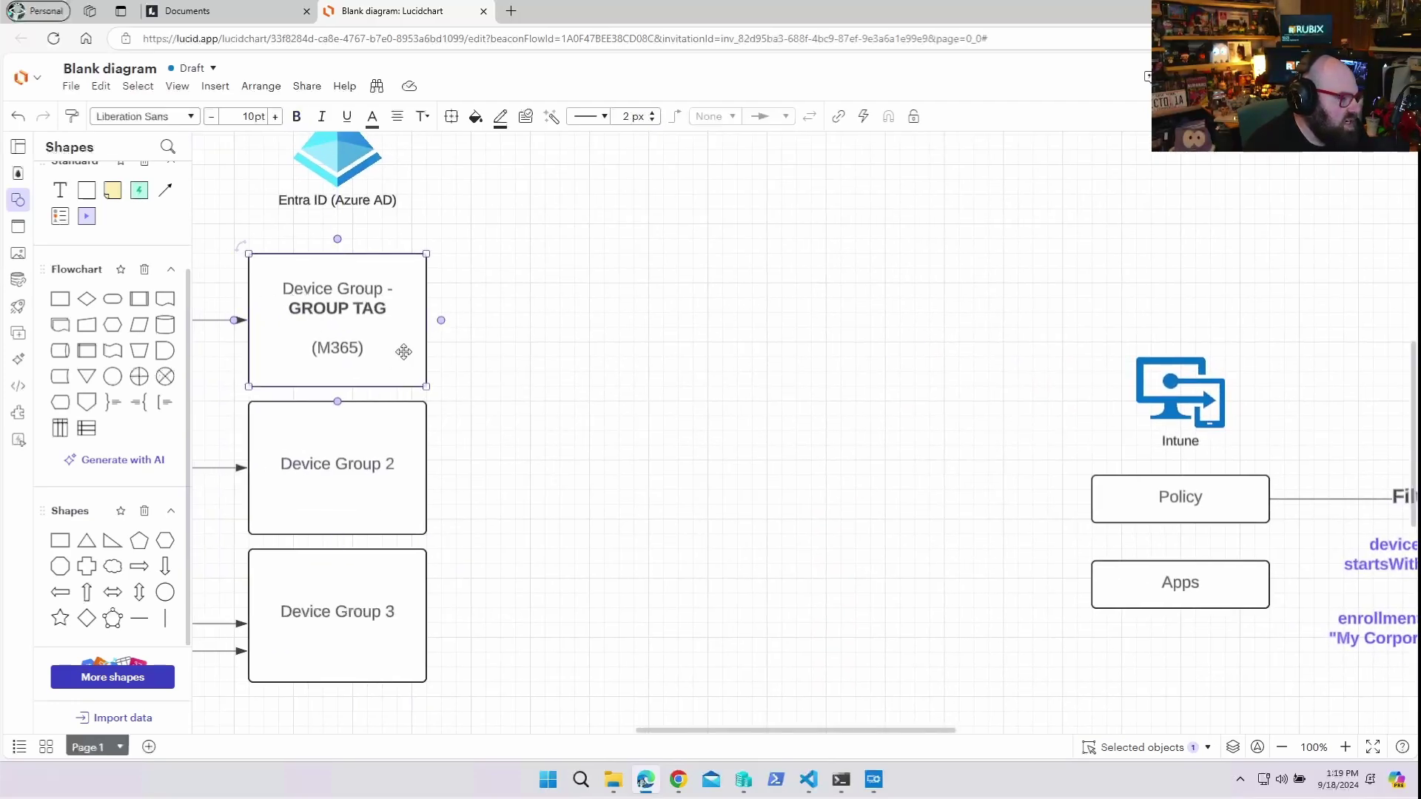
{"action": "scroll", "coordinate": [526, 508], "scroll_direction": "right", "scroll_amount": 9}
{"action": "scroll", "coordinate": [526, 508], "scroll_direction": "down", "scroll_amount": 2}
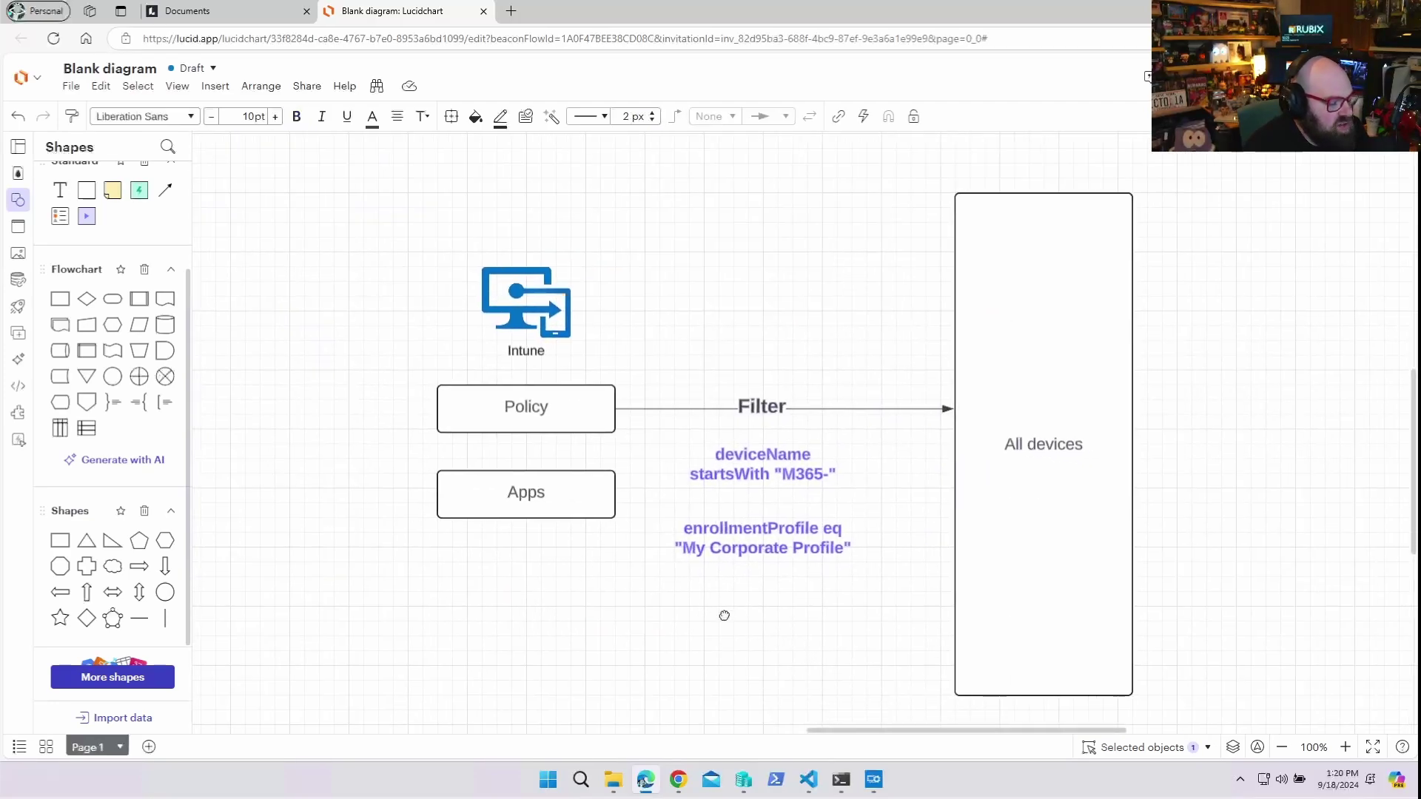
{"action": "scroll", "coordinate": [740, 621], "scroll_direction": "right", "scroll_amount": 3}
{"action": "scroll", "coordinate": [740, 621], "scroll_direction": "down", "scroll_amount": 1}
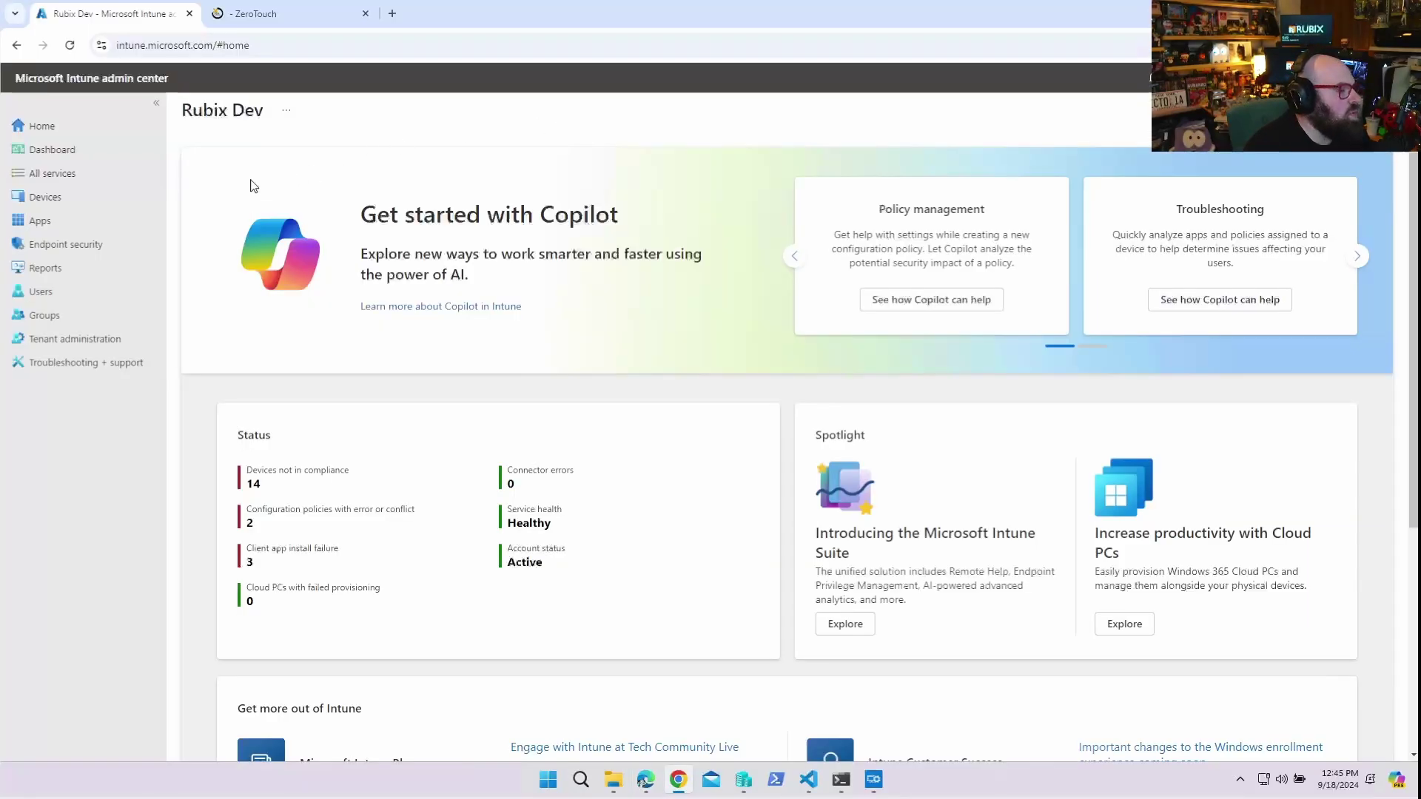
Check the device Filters list and the M365 Devices group's dynamic membership rule.
{"action": "left_click", "coordinate": [67, 198]}
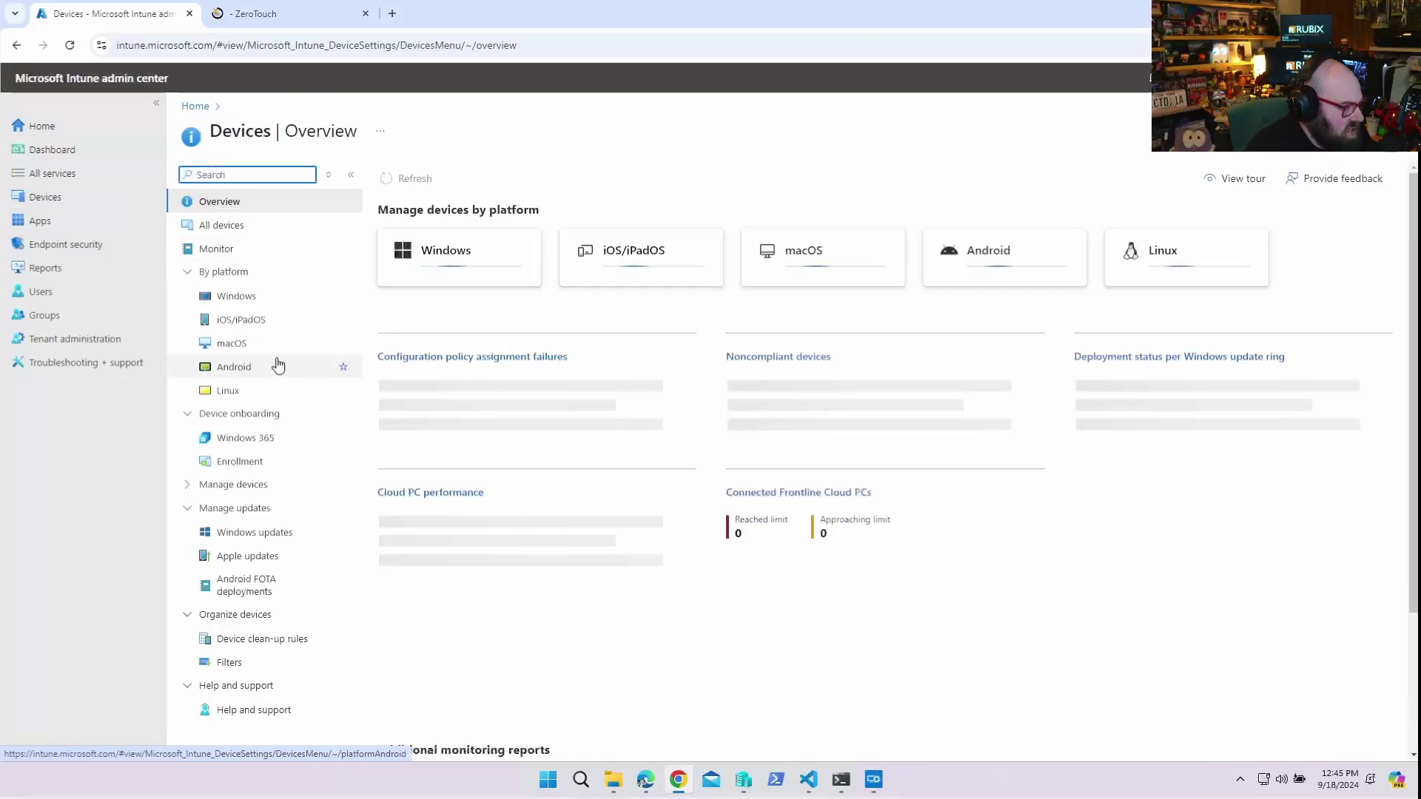
{"action": "left_click", "coordinate": [227, 663]}
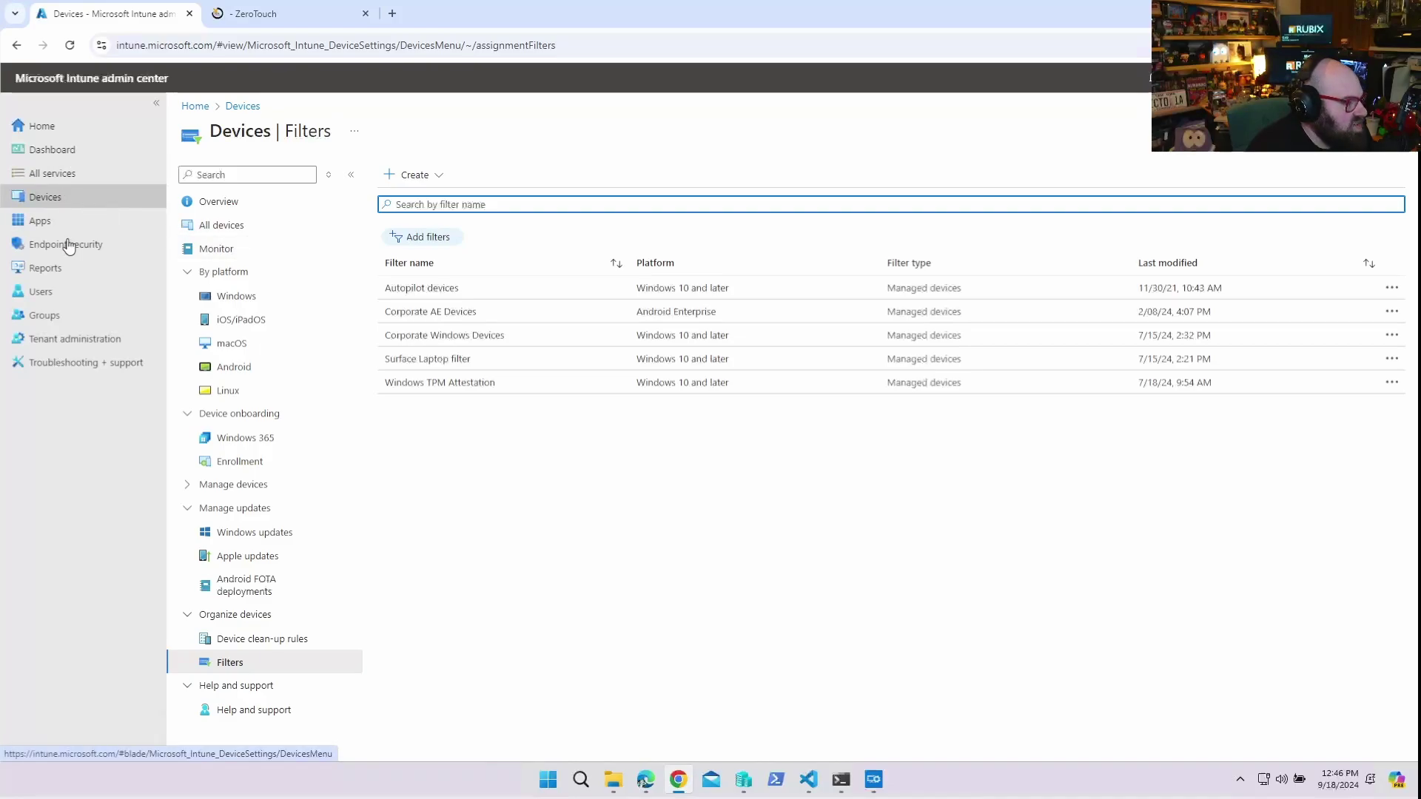
{"action": "left_click", "coordinate": [116, 318]}
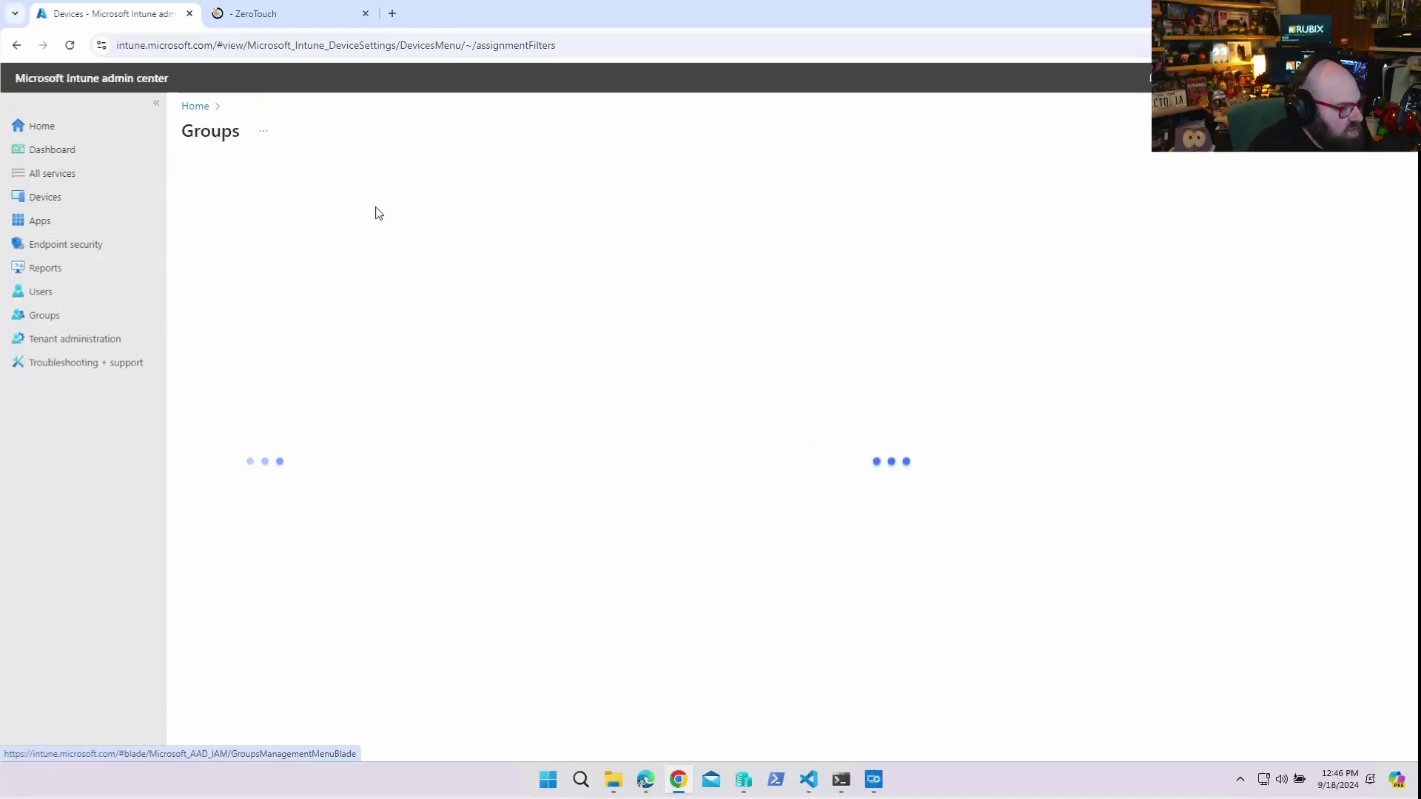
{"action": "left_click", "coordinate": [510, 238]}
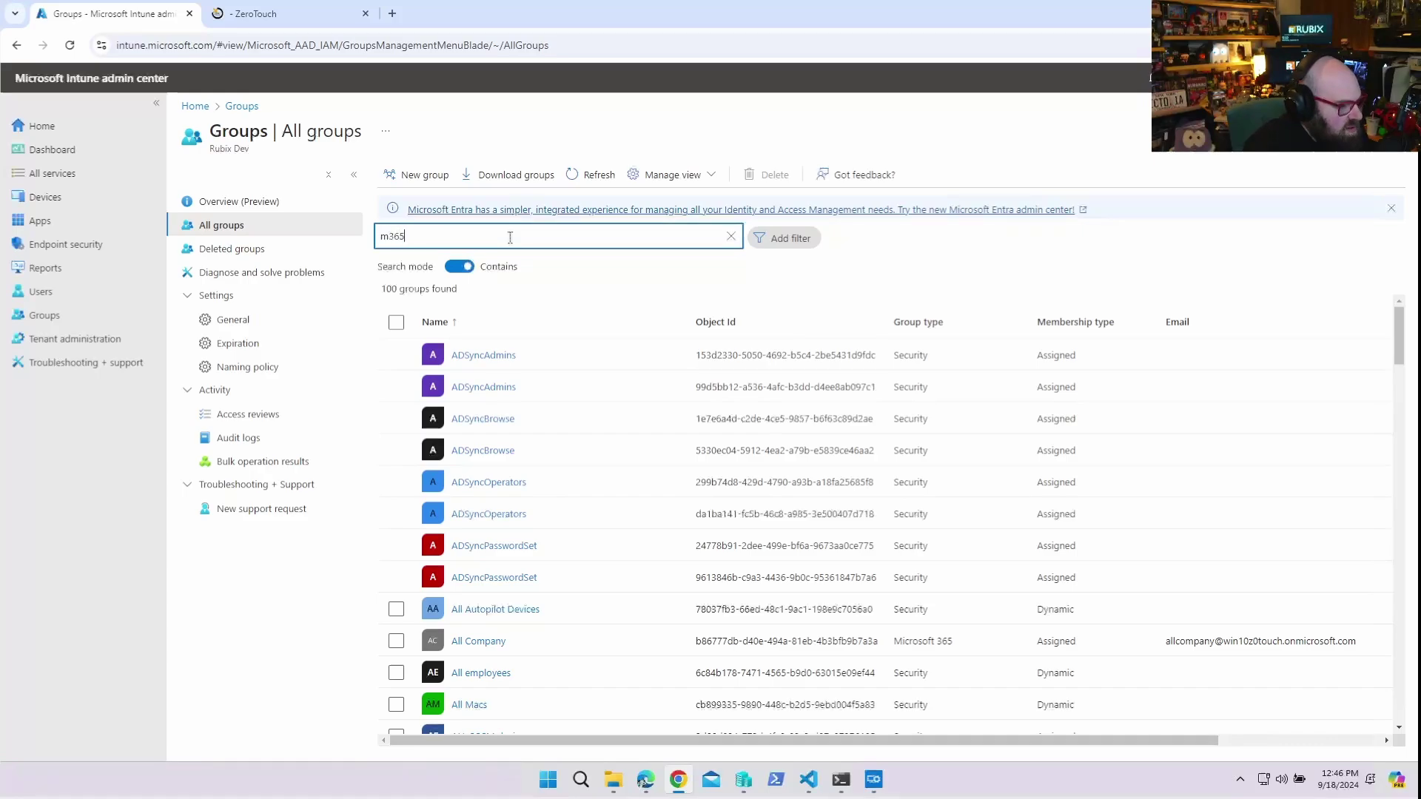
{"action": "left_click", "coordinate": [492, 357]}
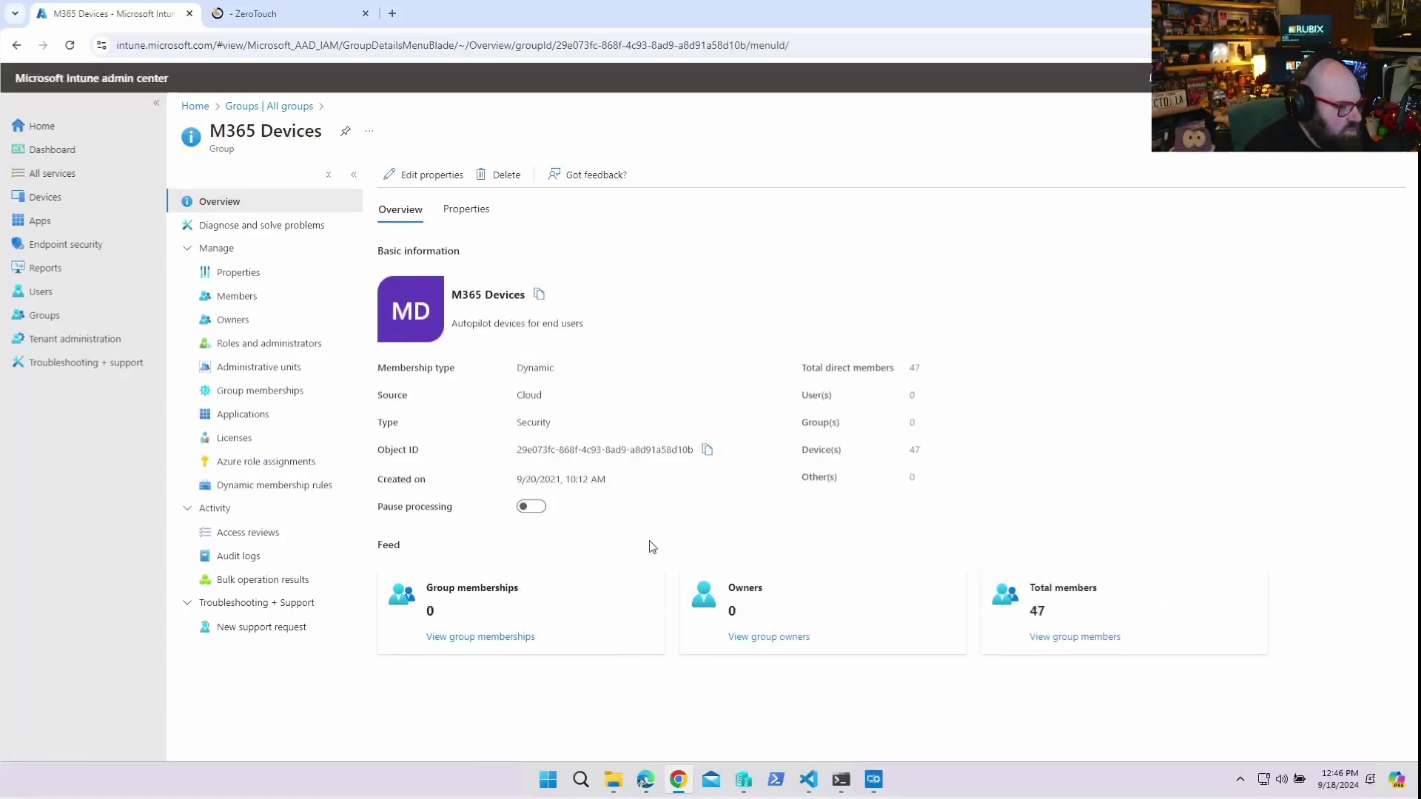
{"action": "left_click", "coordinate": [272, 487]}
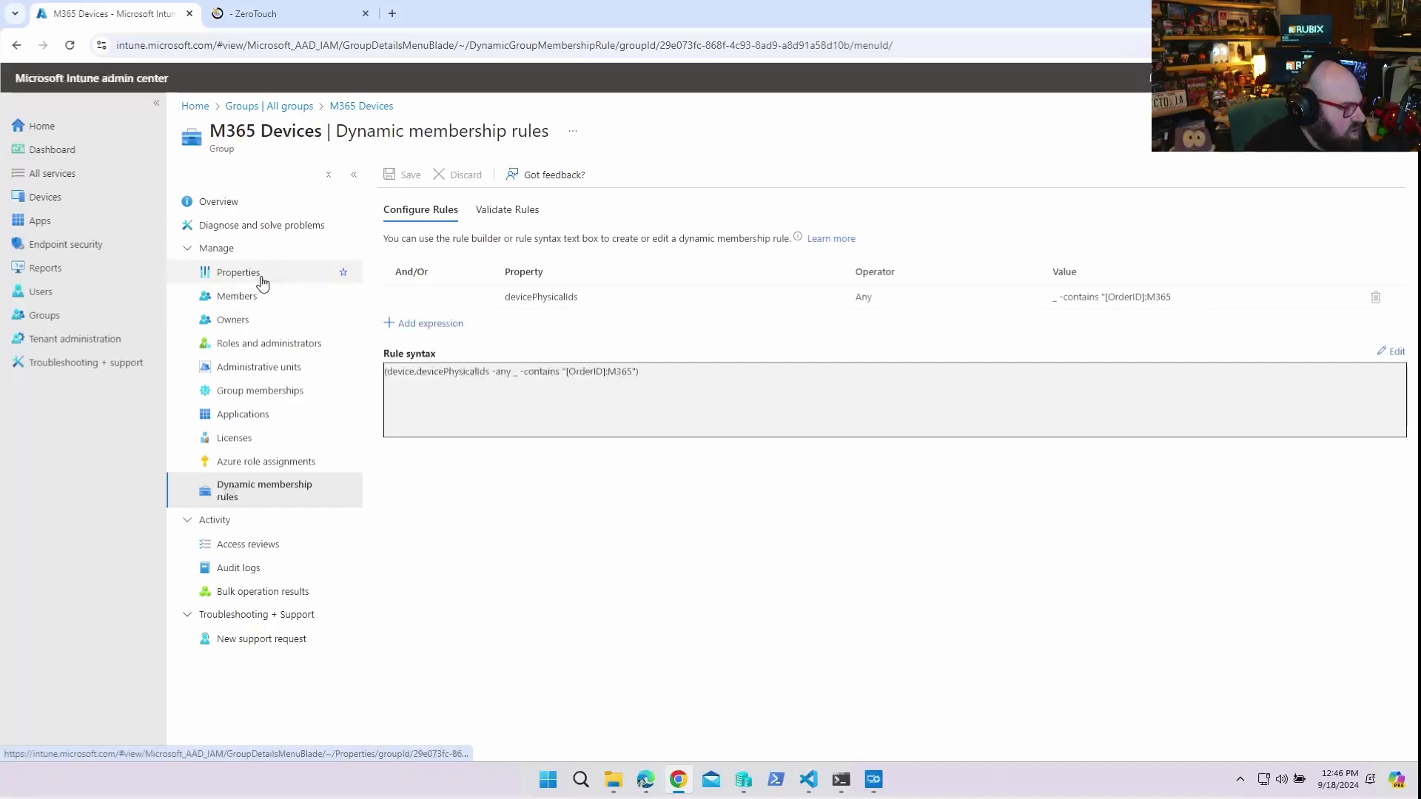
{"action": "left_click", "coordinate": [74, 204]}
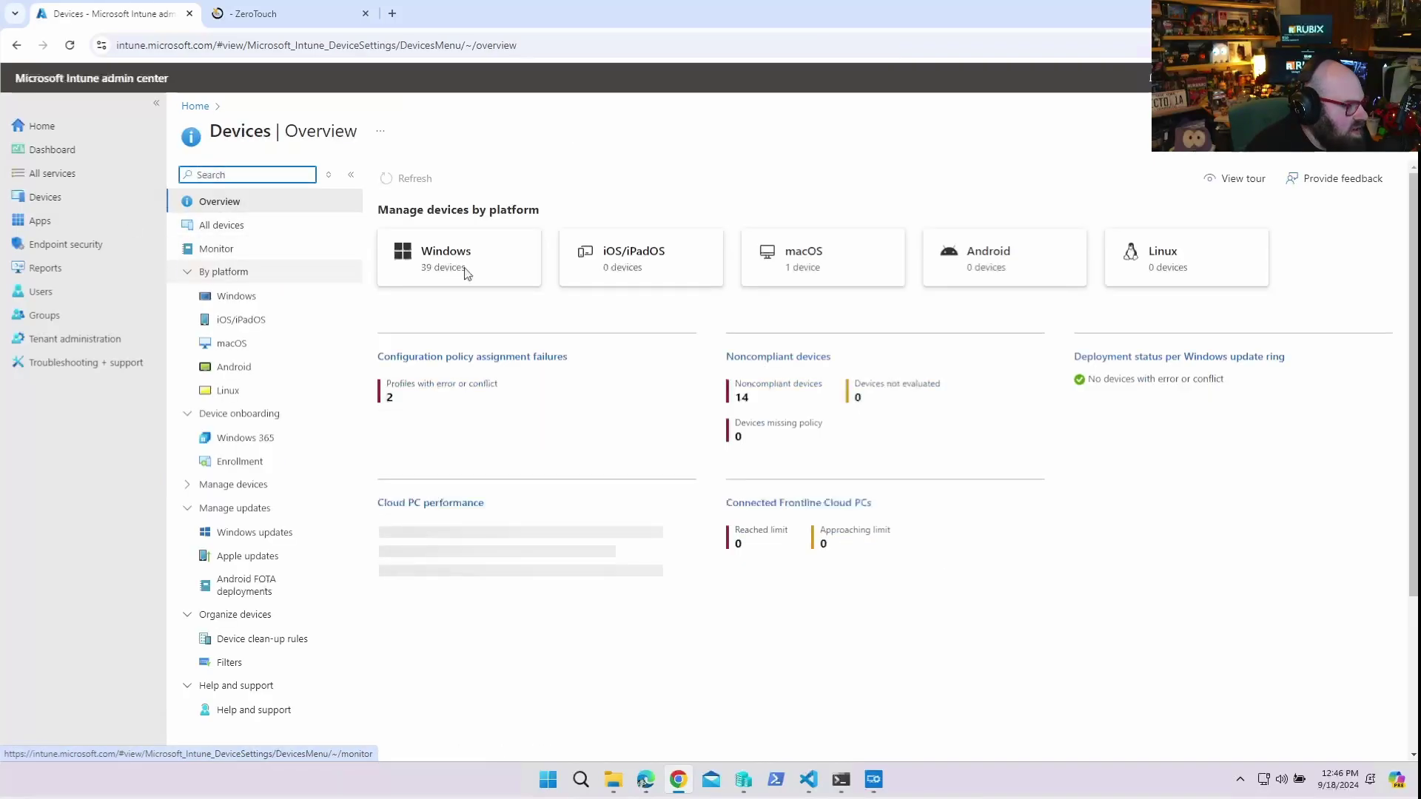
Open the Default M365 Corp Profile Autopilot deployment profile's properties and assignments.
{"action": "left_click", "coordinate": [445, 270]}
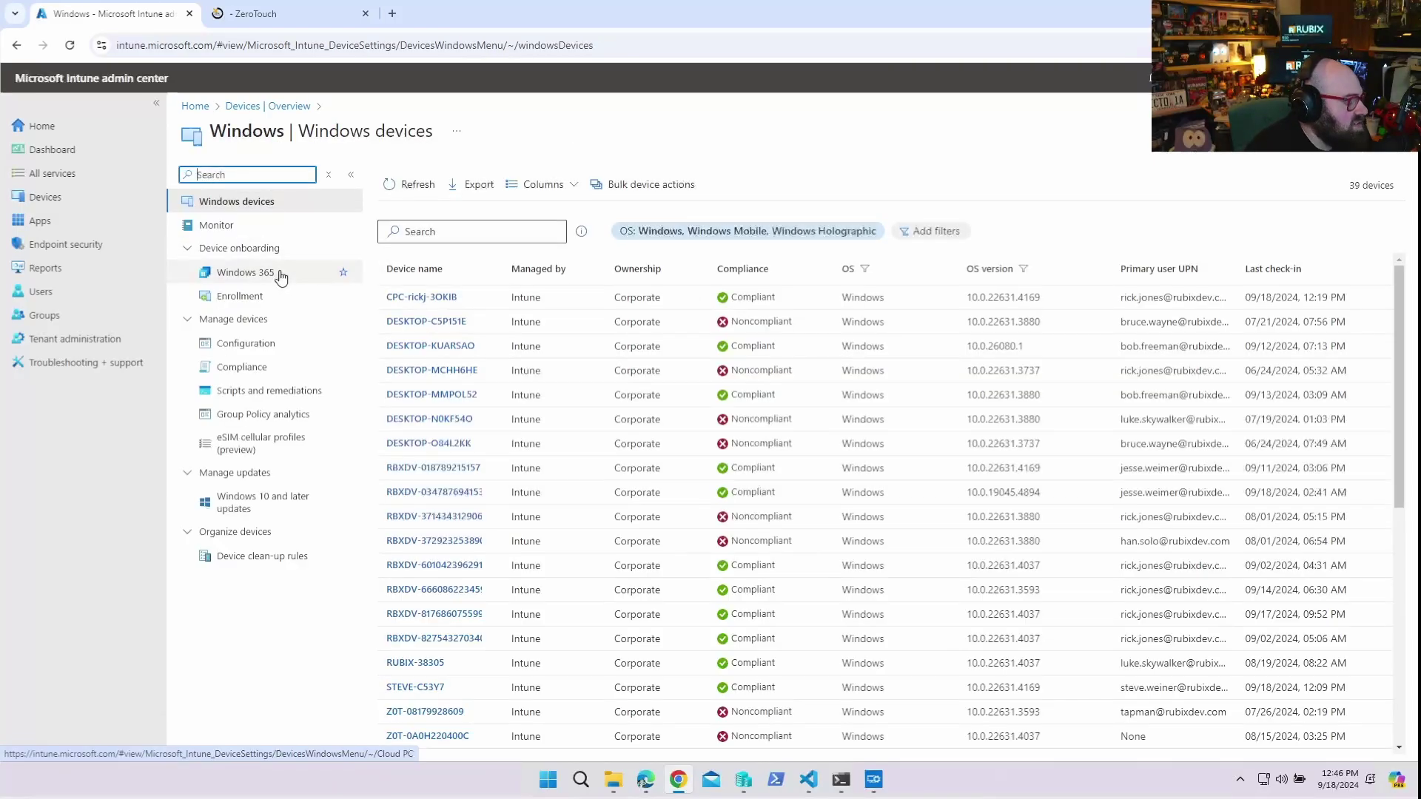
{"action": "left_click", "coordinate": [269, 294]}
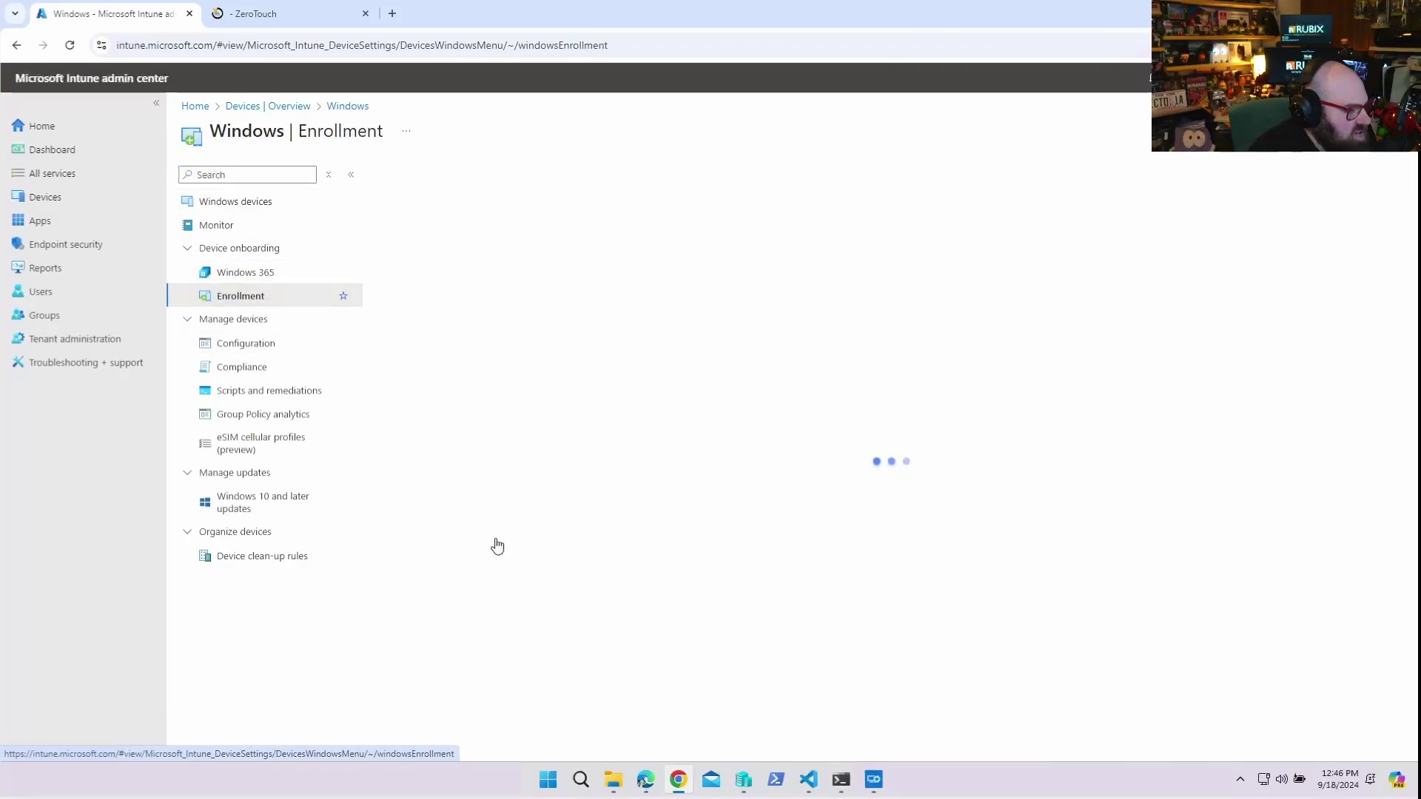
{"action": "scroll", "coordinate": [490, 655], "scroll_direction": "down", "scroll_amount": 1}
{"action": "left_click", "coordinate": [490, 655]}
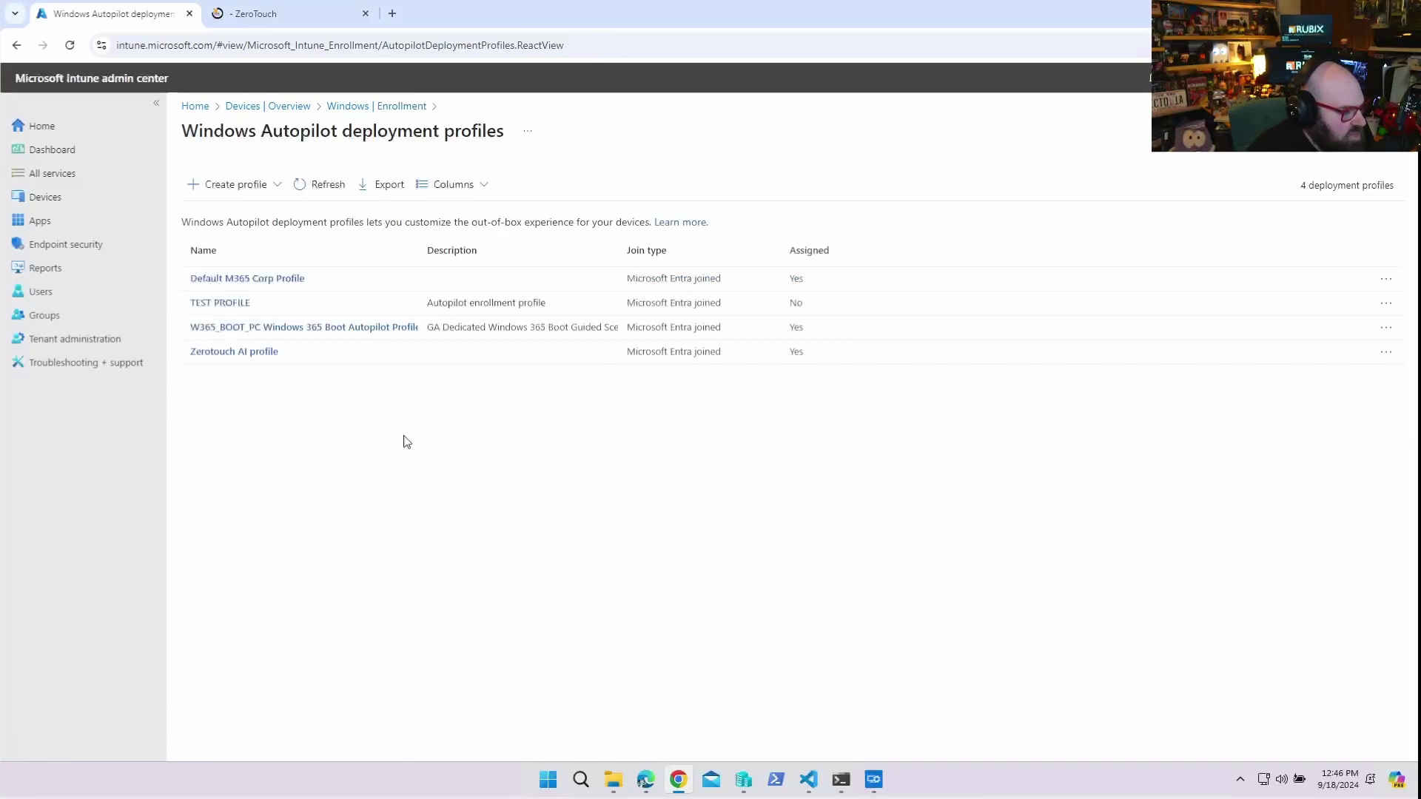
{"action": "left_click", "coordinate": [255, 281]}
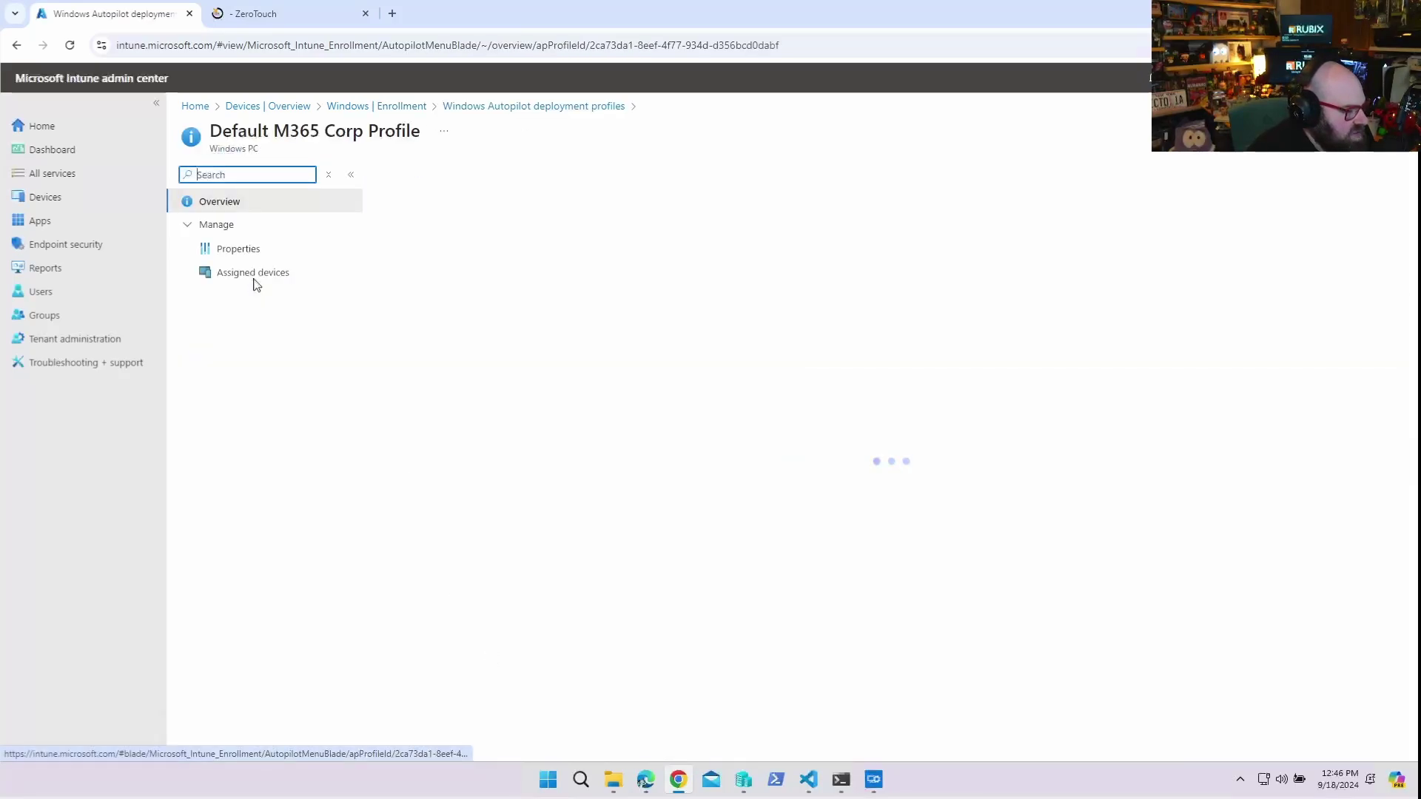
{"action": "left_click", "coordinate": [242, 252]}
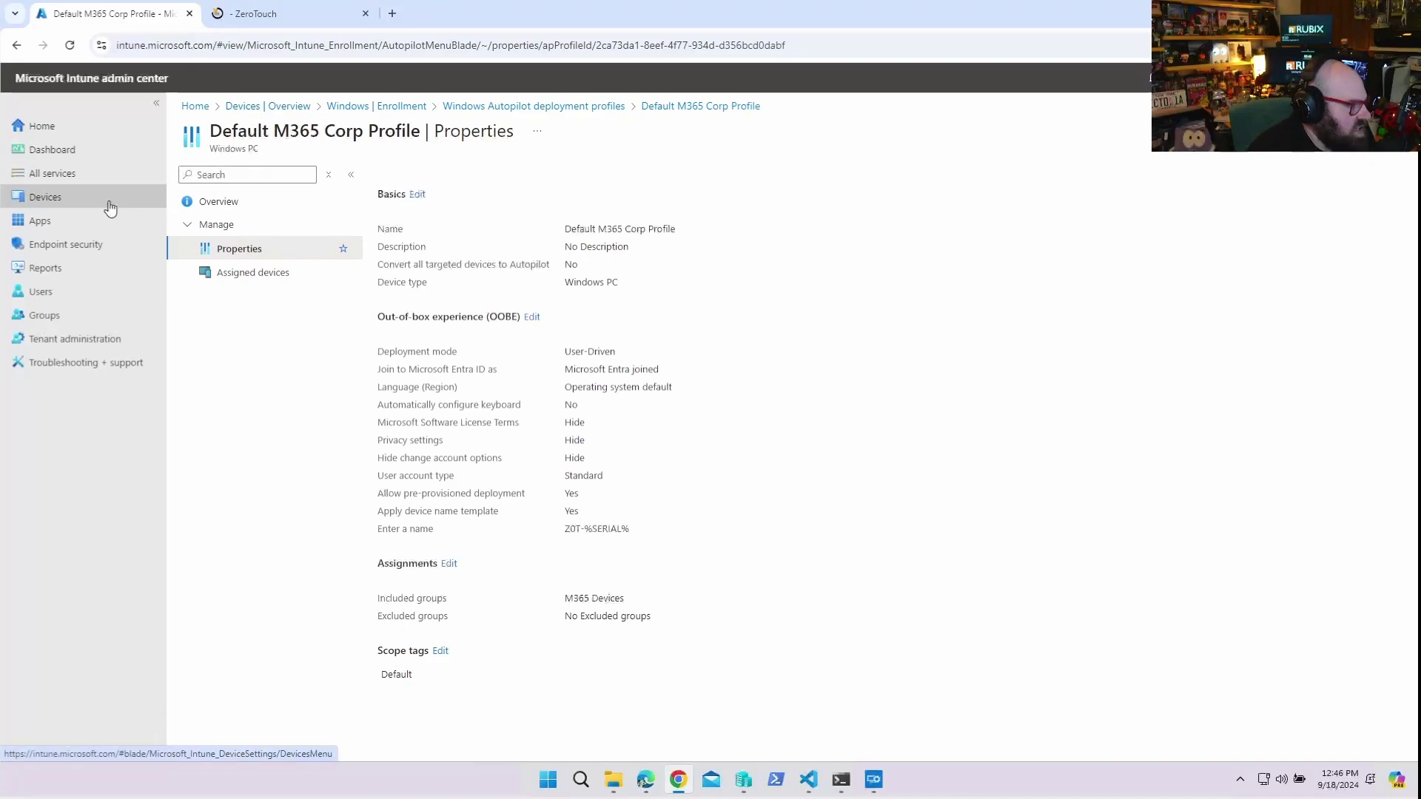
{"action": "left_click", "coordinate": [44, 197]}
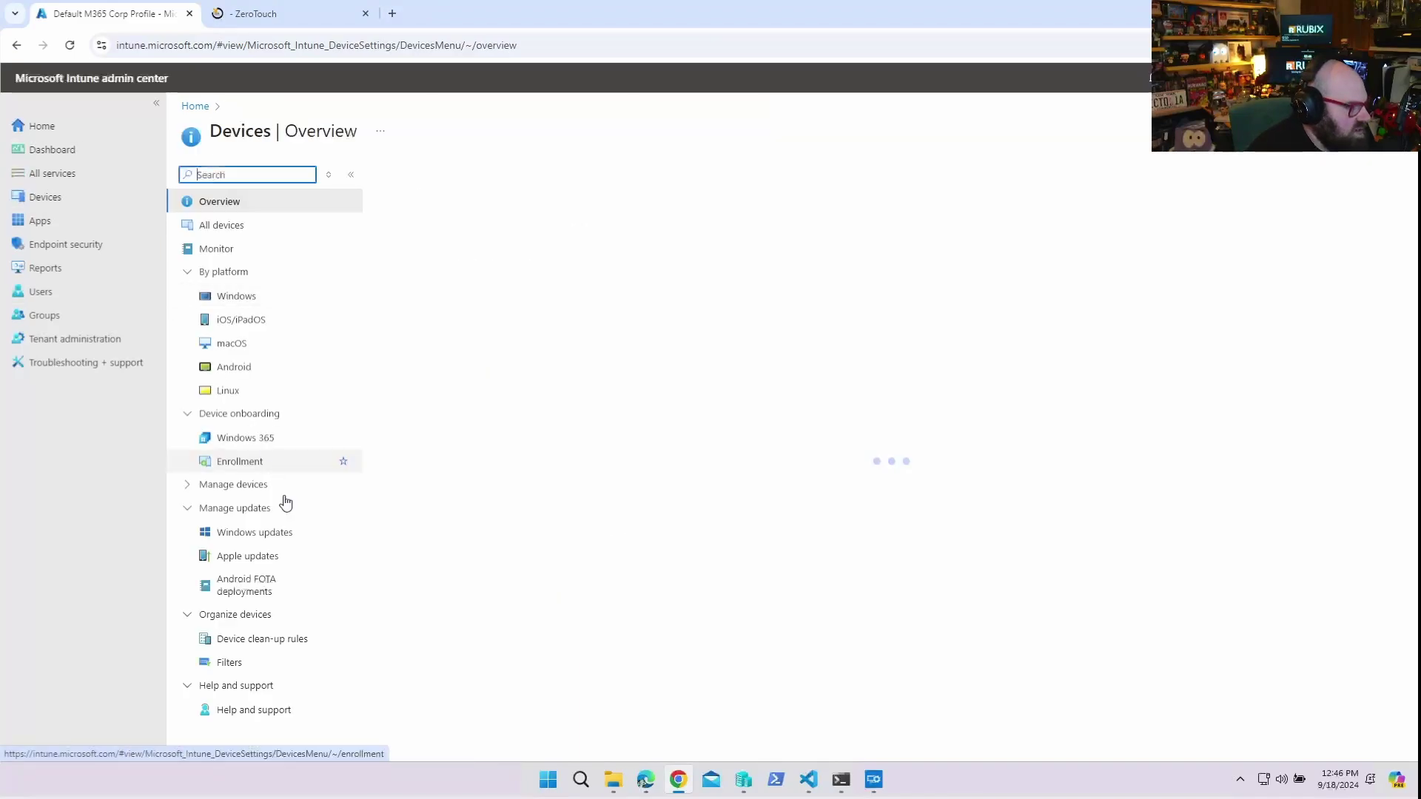
Create a managed-devices filter named 'Corporate M365 devices' for Windows 10 and later.
{"action": "left_click", "coordinate": [268, 664]}
{"action": "left_click", "coordinate": [419, 175]}
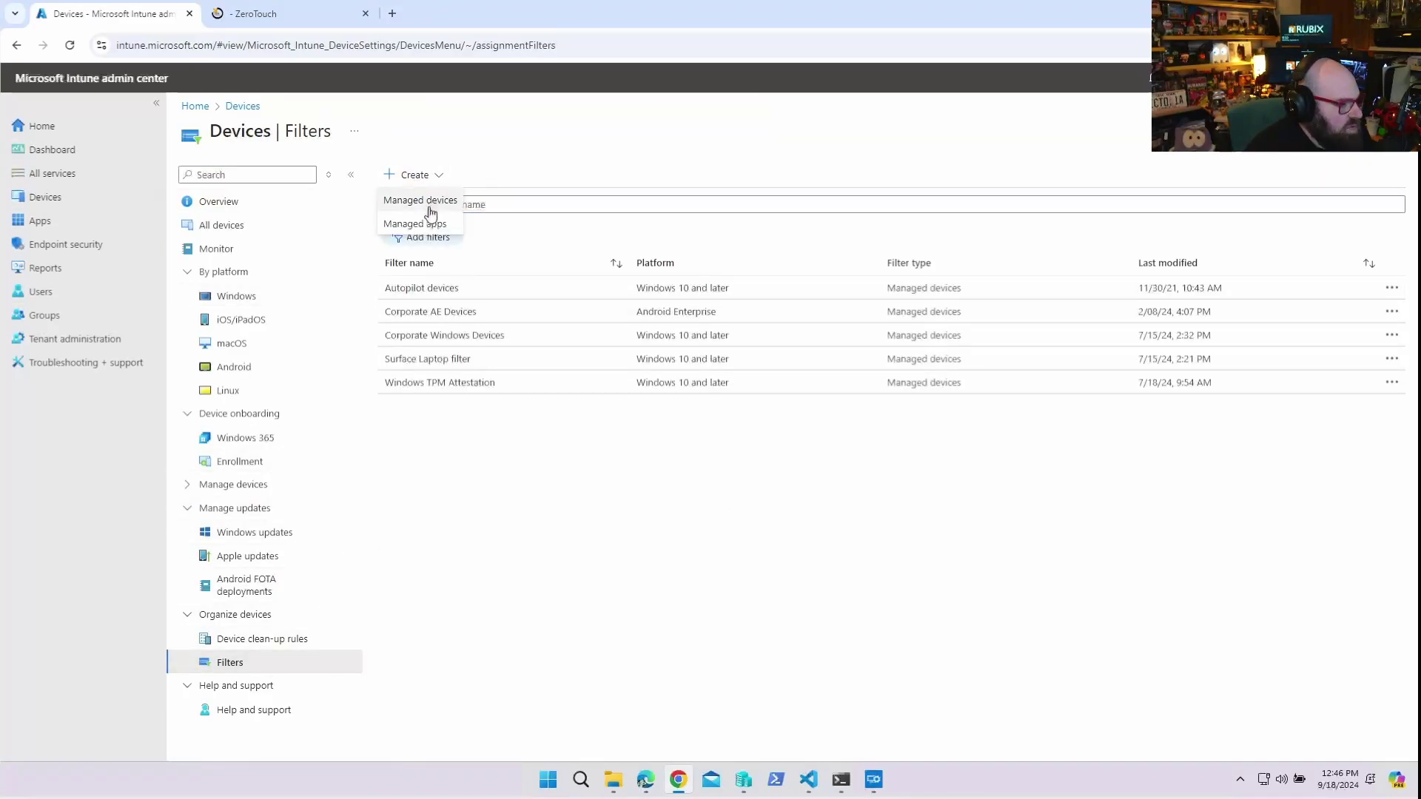
{"action": "left_click", "coordinate": [430, 211]}
{"action": "left_click", "coordinate": [442, 214]}
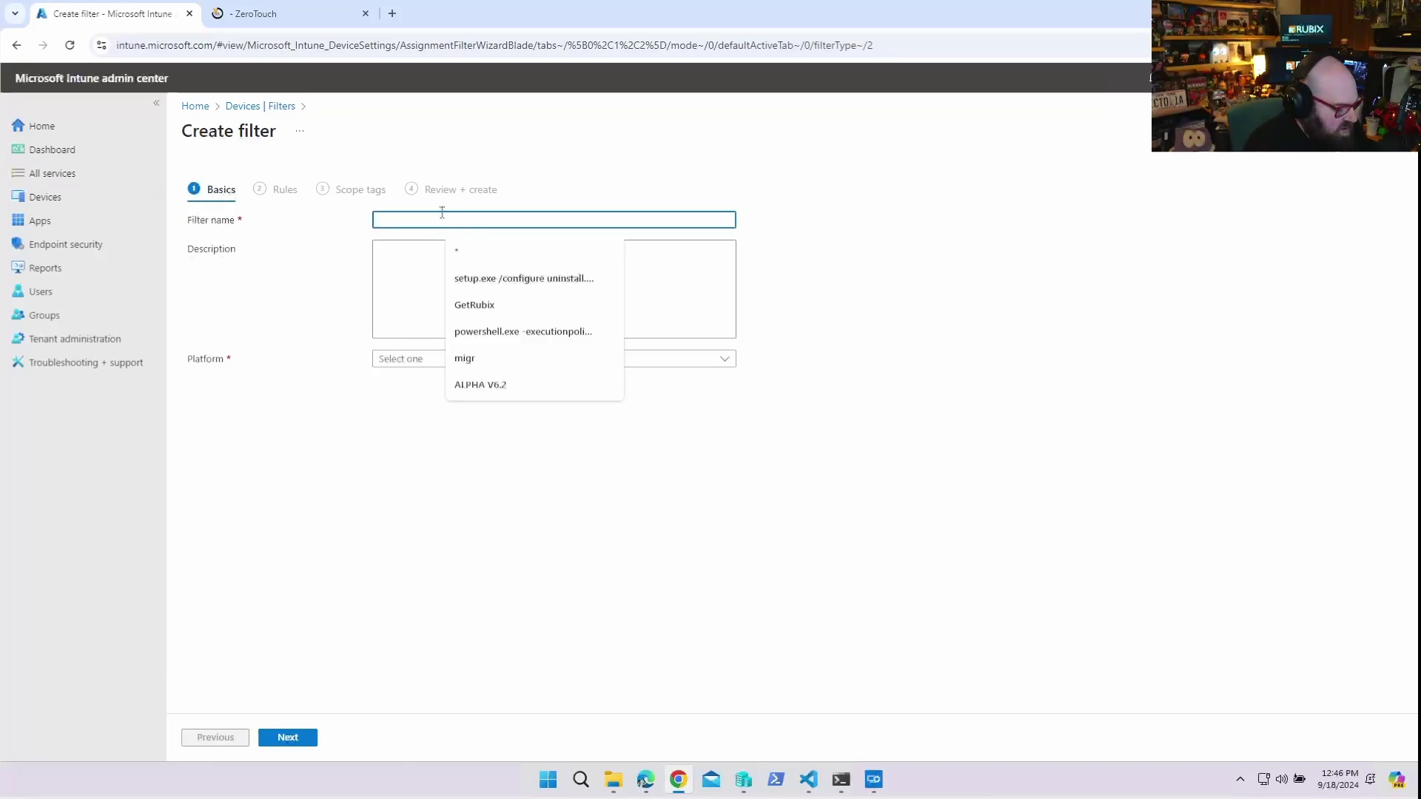
{"action": "type", "text": "Corporate M365 devices"}
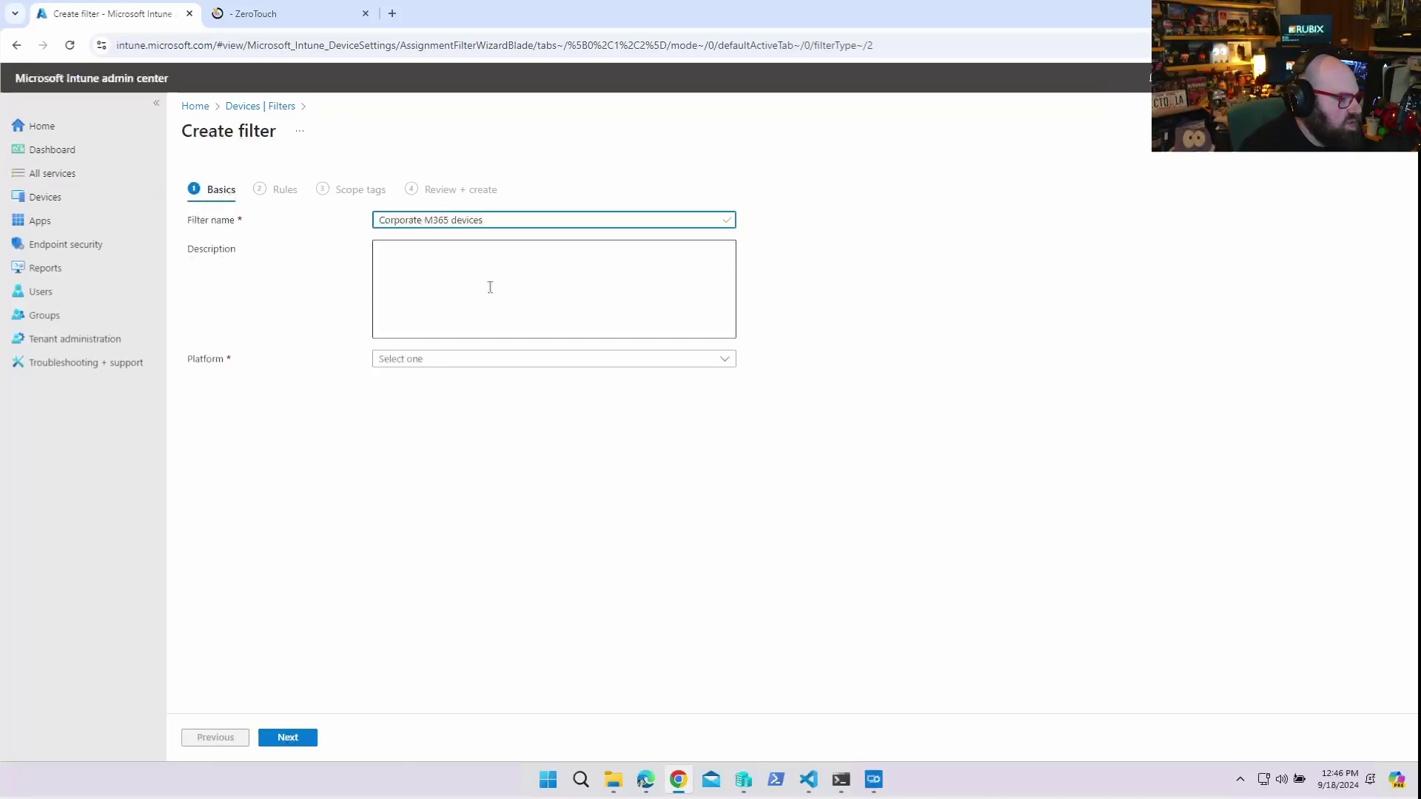
{"action": "left_click", "coordinate": [464, 364]}
{"action": "left_click", "coordinate": [433, 407]}
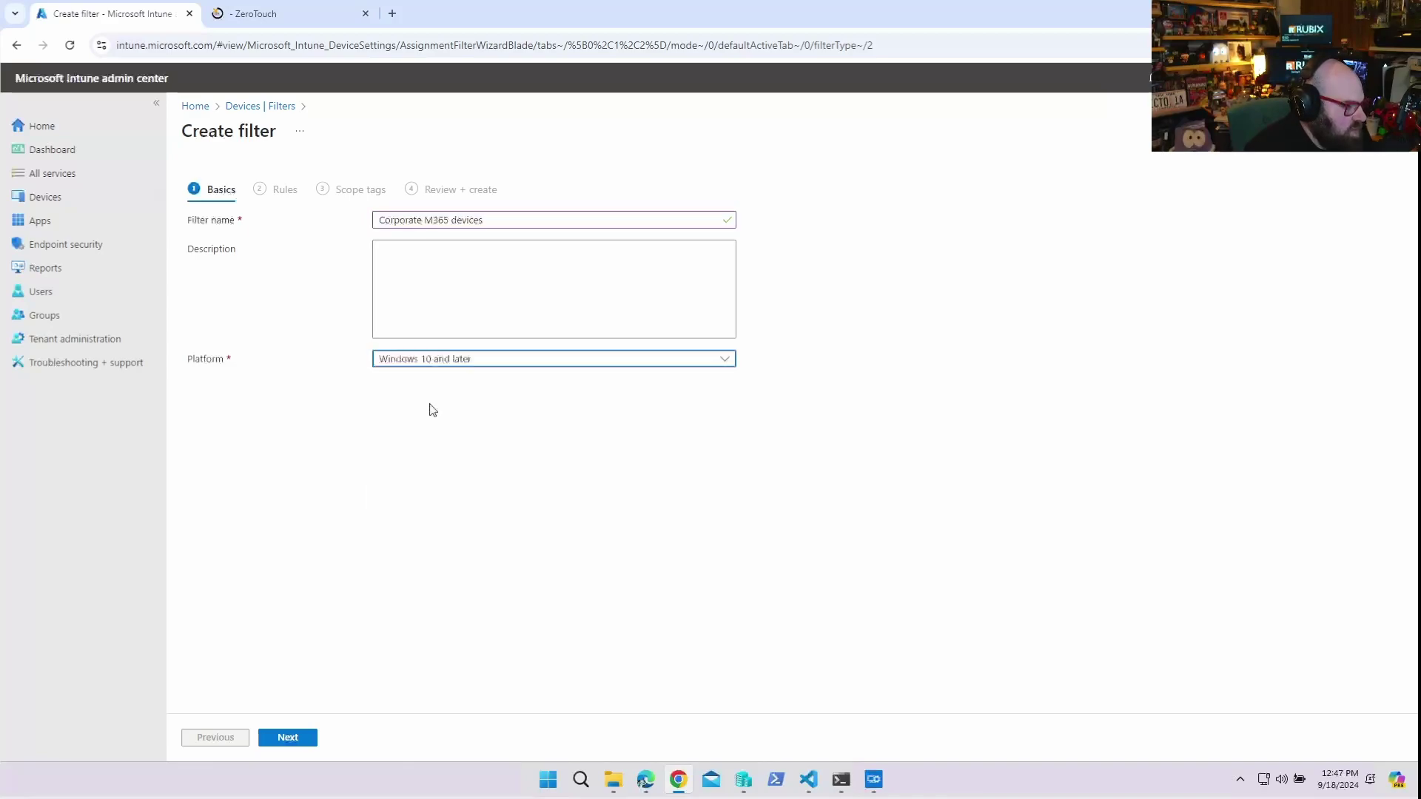
{"action": "left_click", "coordinate": [296, 737]}
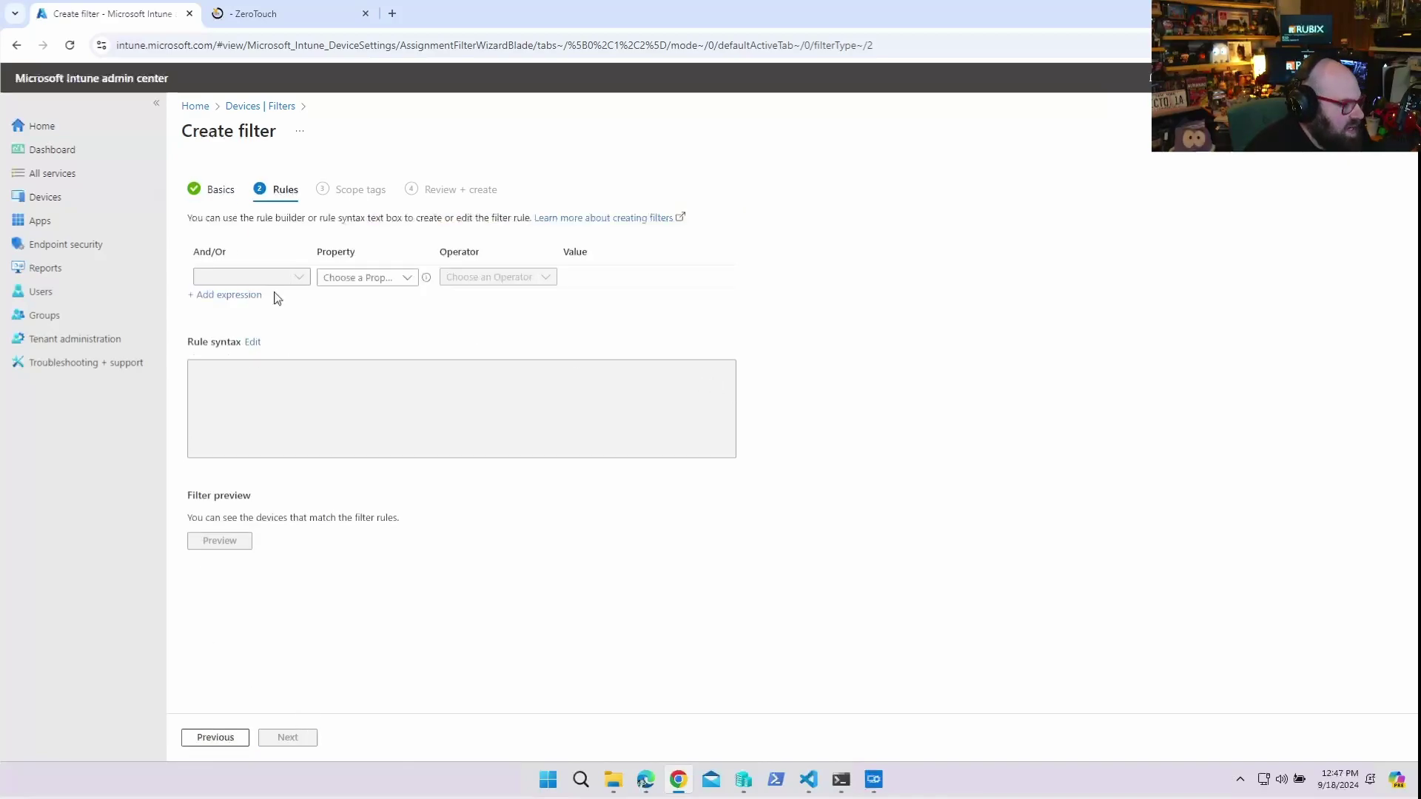
Add the rule deviceName StartsWith 'Z0T-'.
{"action": "left_click", "coordinate": [354, 281]}
{"action": "left_click", "coordinate": [362, 297]}
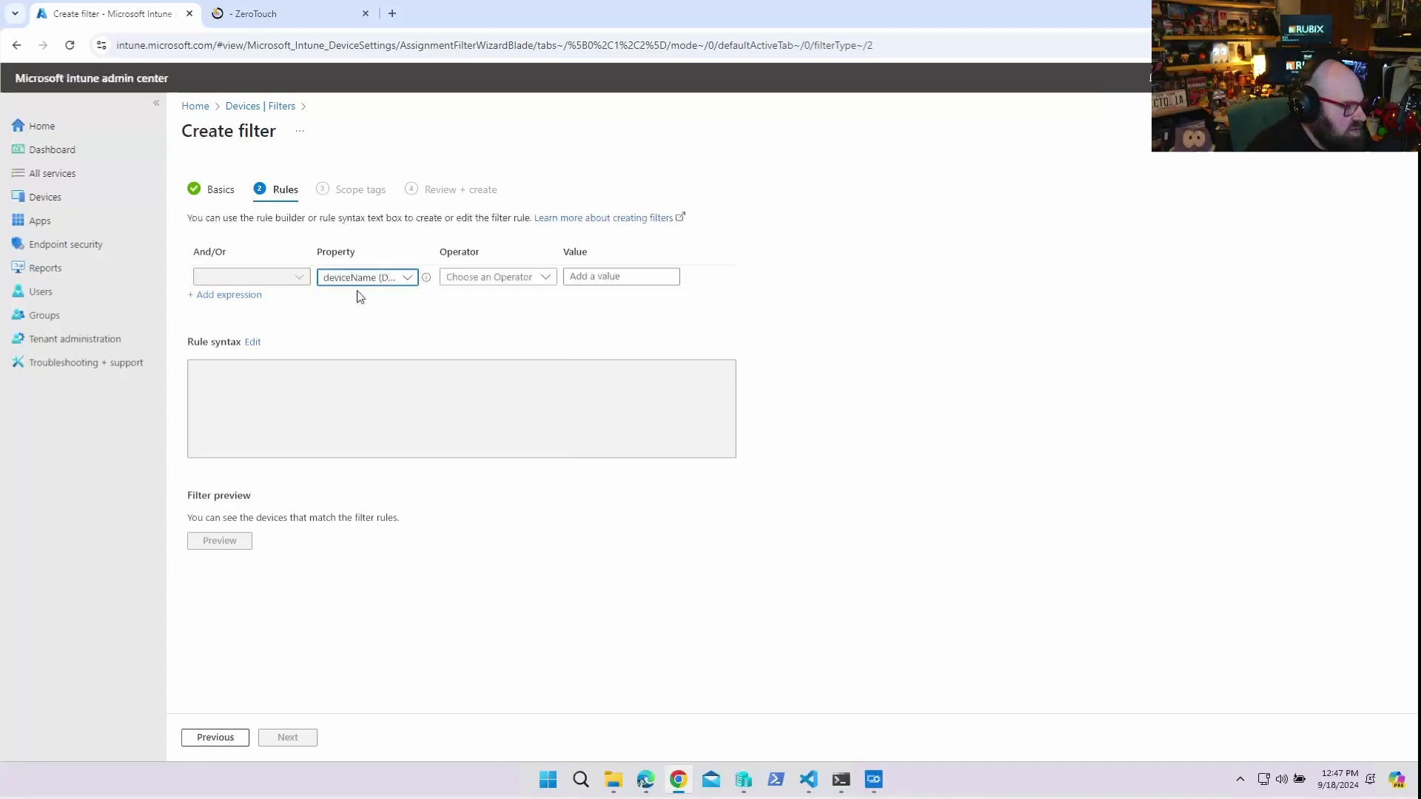
{"action": "left_click", "coordinate": [500, 278]}
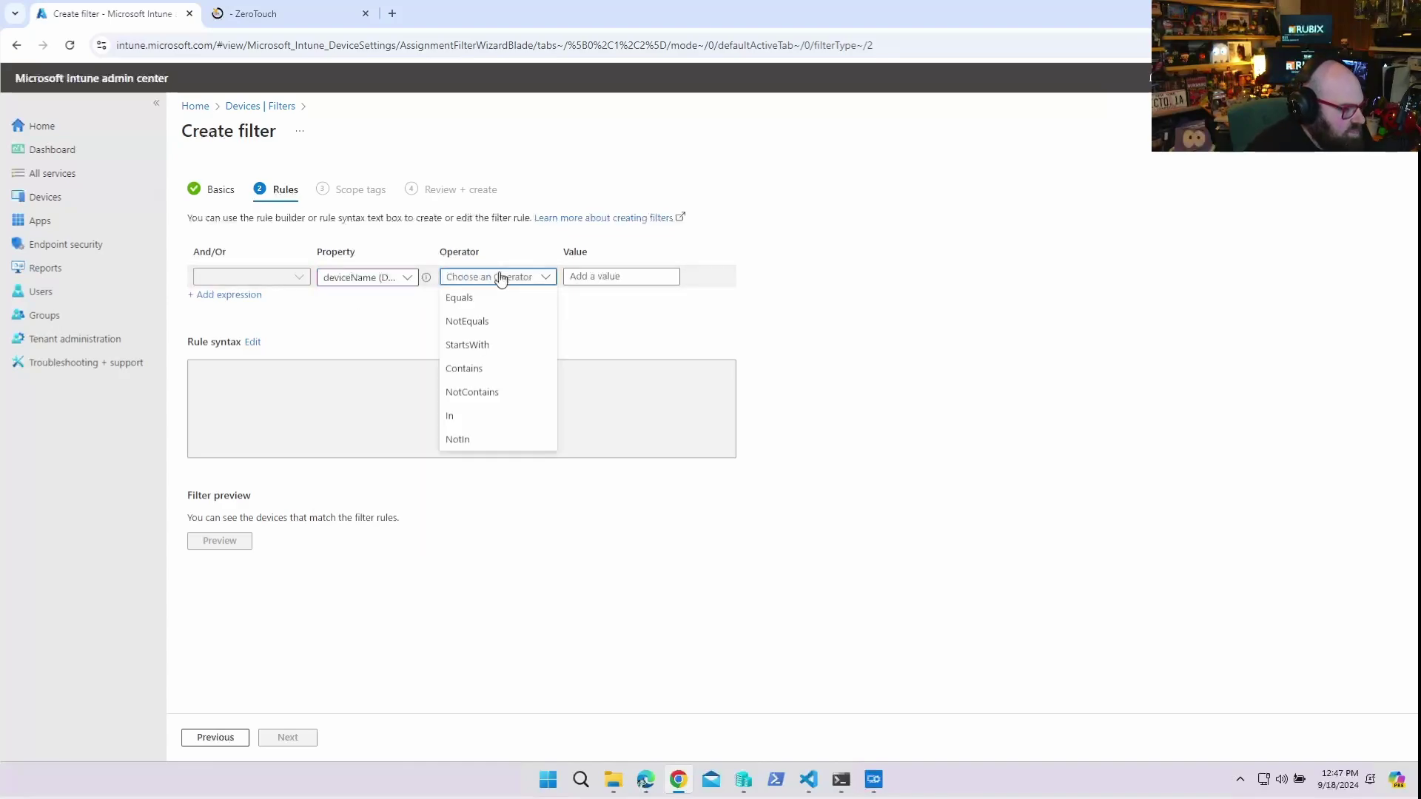
{"action": "left_click", "coordinate": [495, 348]}
{"action": "left_click", "coordinate": [652, 277]}
{"action": "type", "text": "Z0T-"}
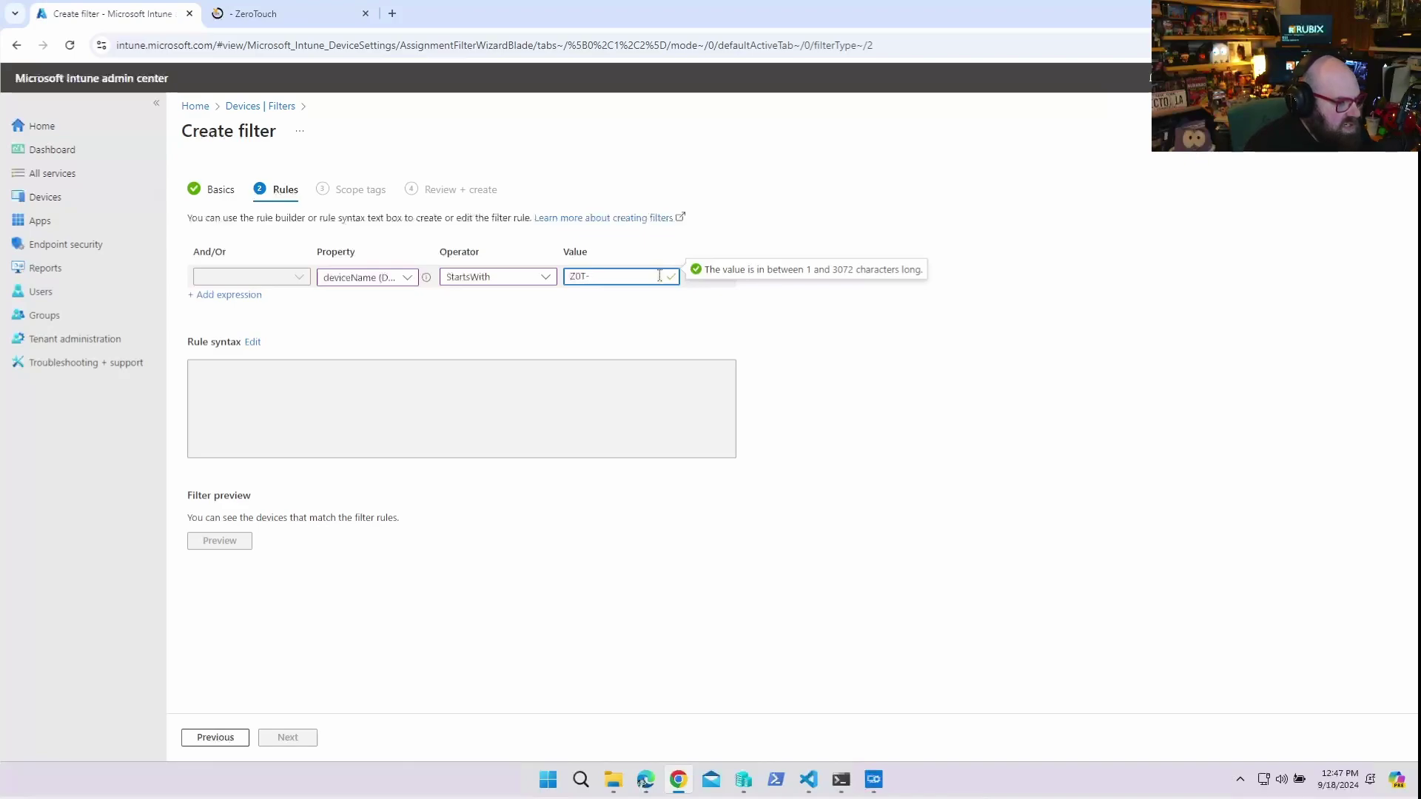
{"action": "left_click", "coordinate": [822, 405]}
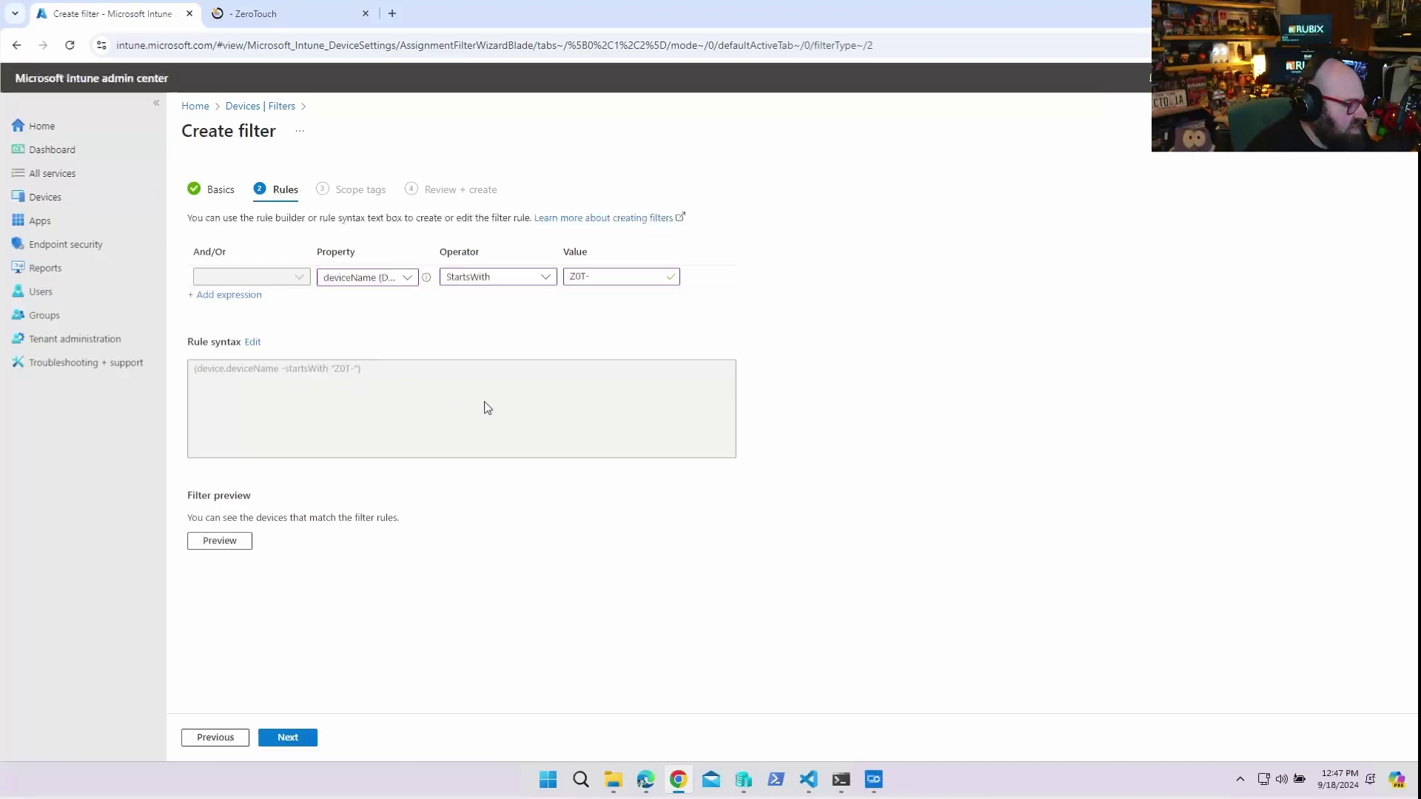
Preview the Z0T- matches, then change the rule to enrollmentProfileName equals 'Default M365 Corp Profile'.
{"action": "left_click", "coordinate": [214, 544]}
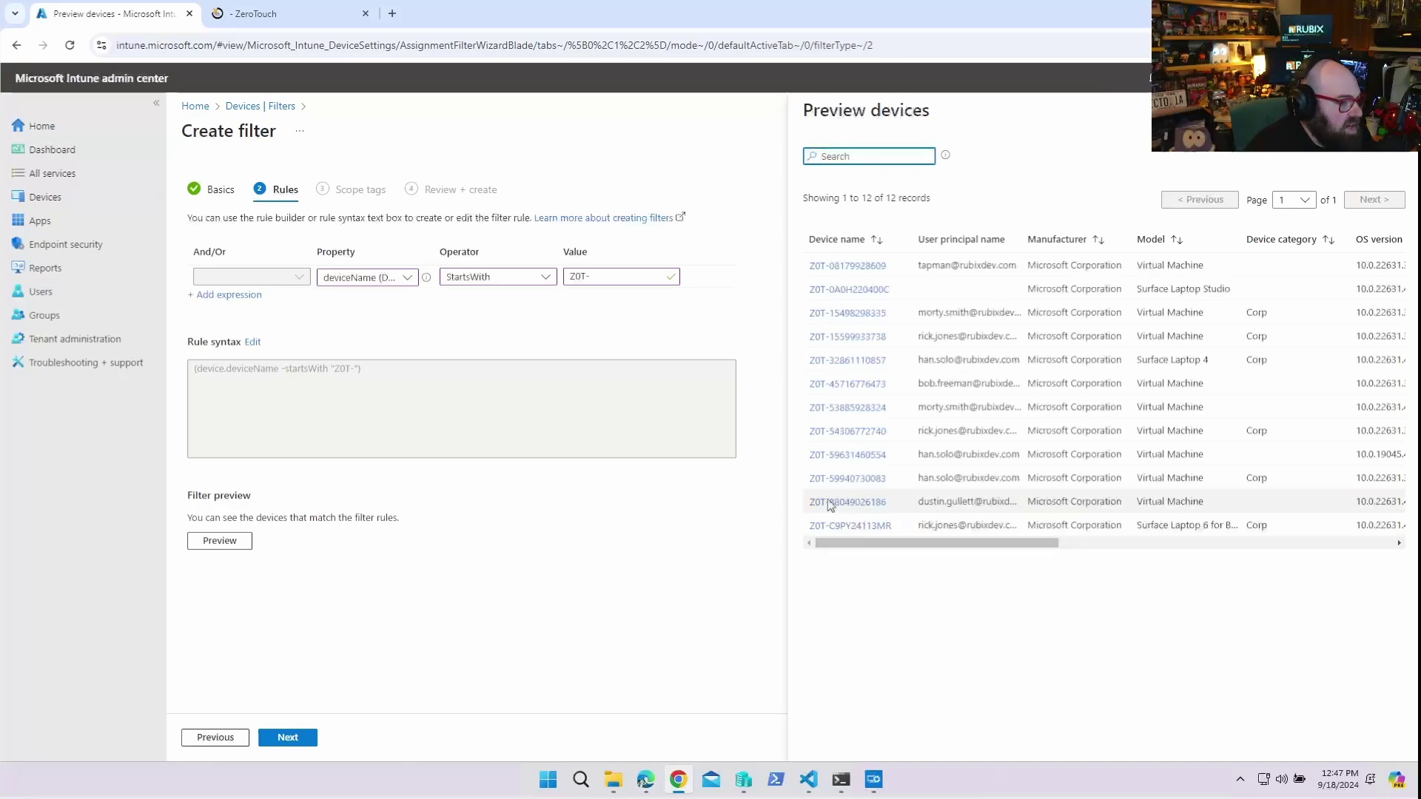
{"action": "left_click", "coordinate": [639, 313]}
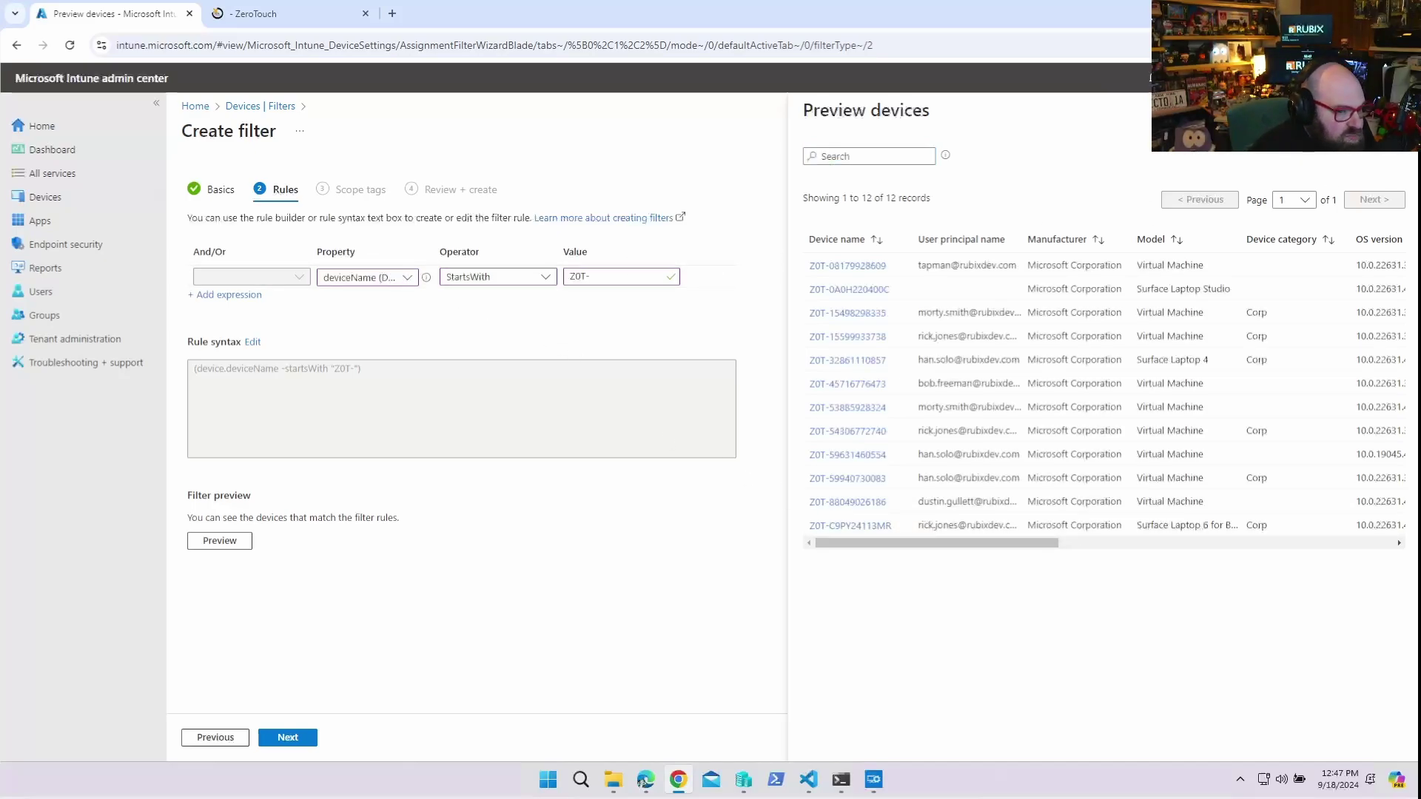
{"action": "left_click", "coordinate": [390, 281]}
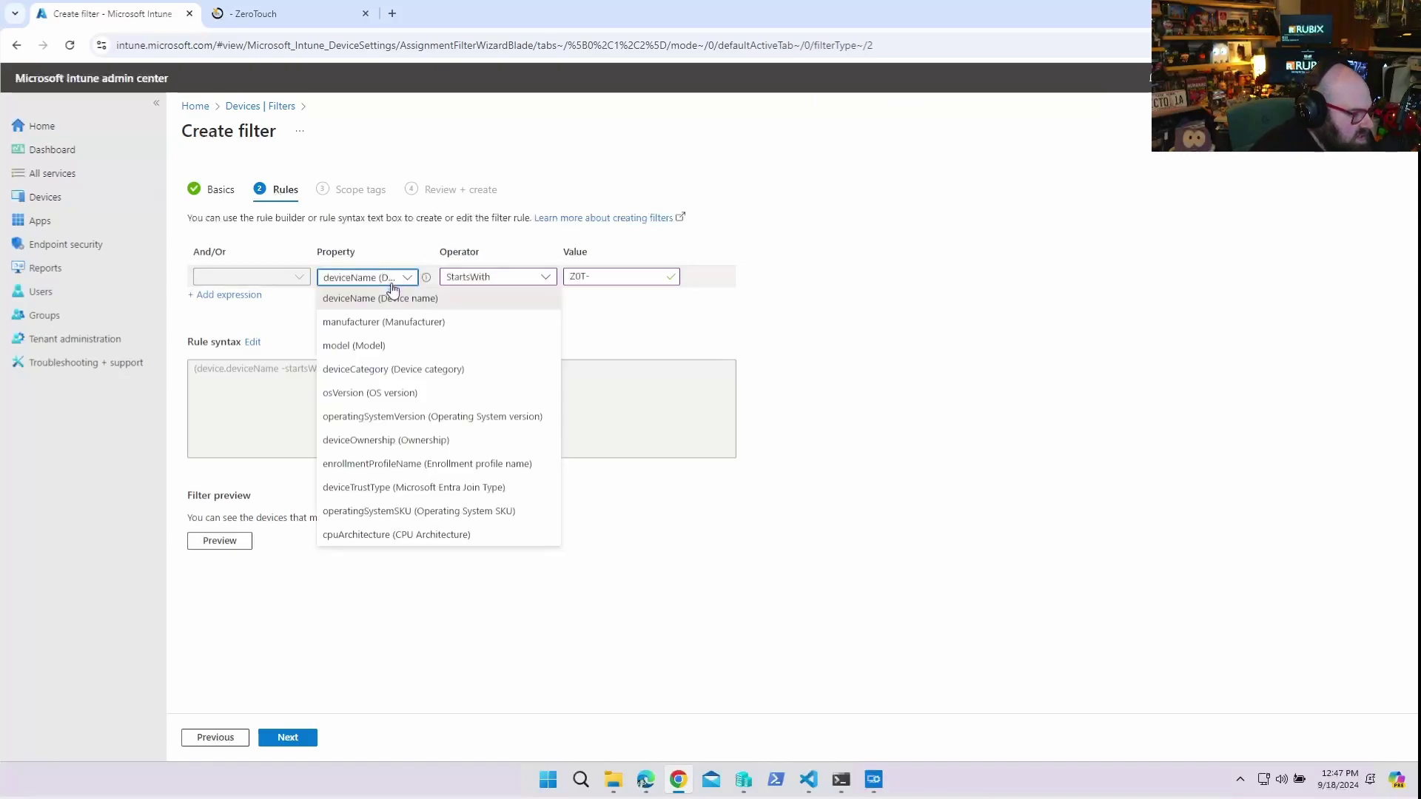
{"action": "left_click", "coordinate": [413, 465]}
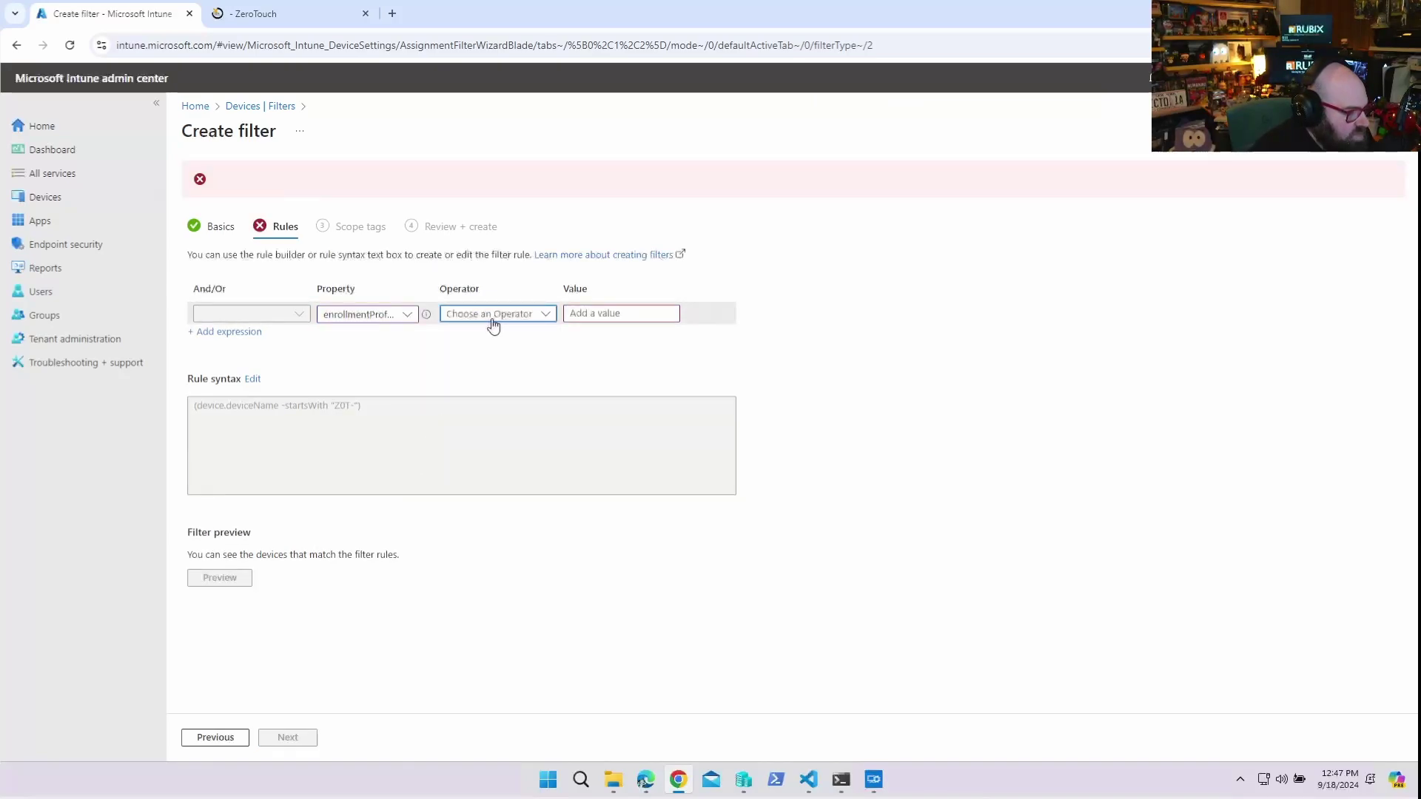
{"action": "left_click", "coordinate": [635, 319]}
{"action": "left_click", "coordinate": [653, 457]}
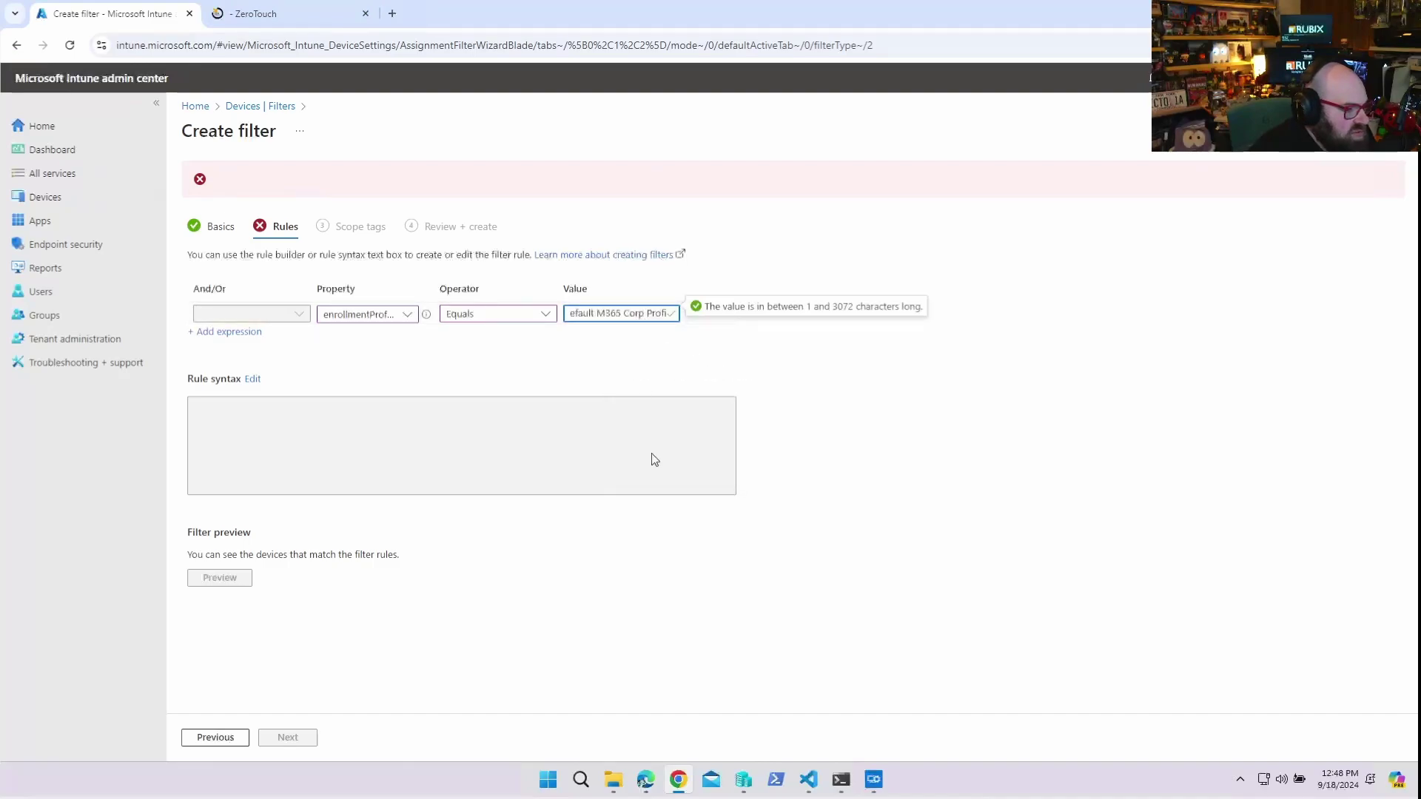
{"action": "left_click", "coordinate": [613, 346]}
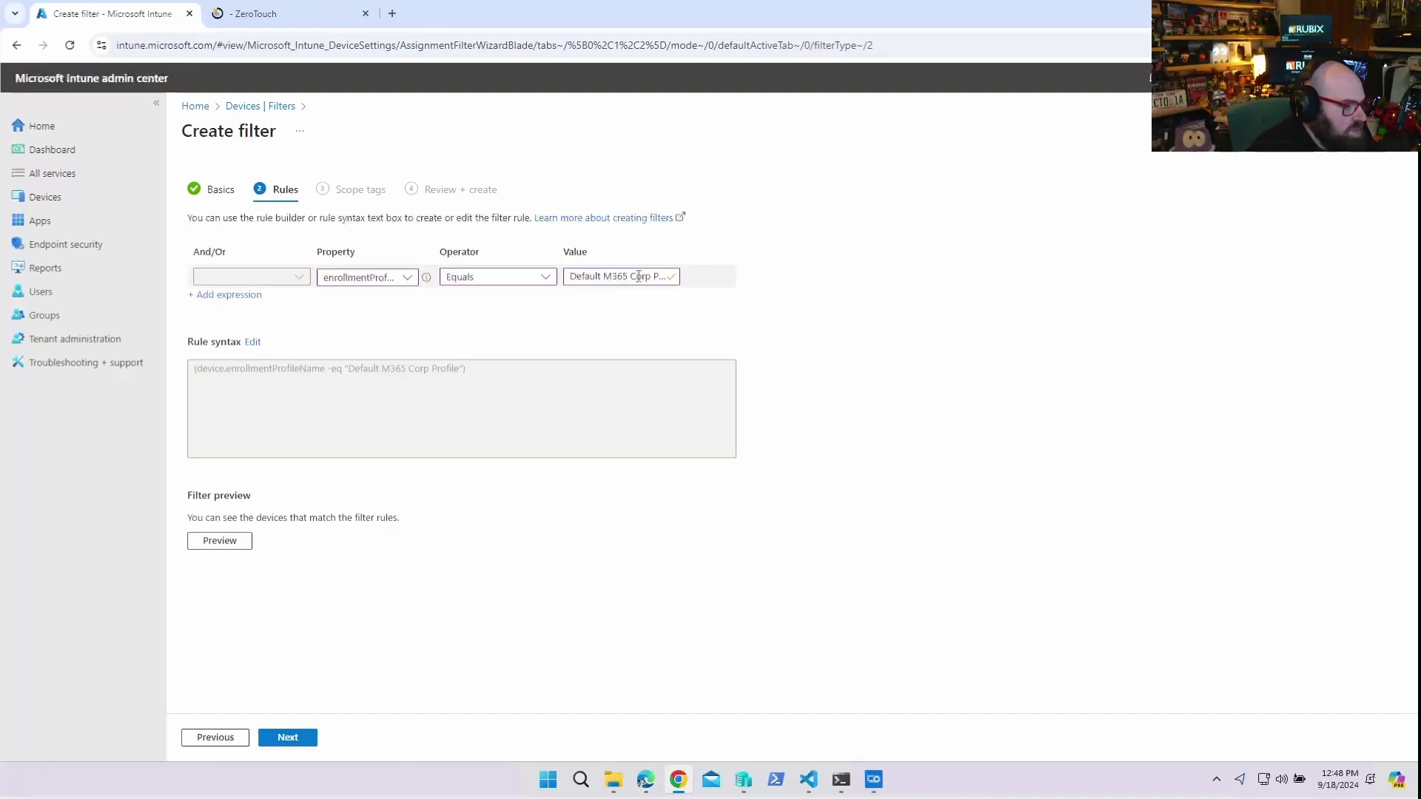
Preview the enrollment profile matches and add a second expression.
{"action": "left_click", "coordinate": [234, 543]}
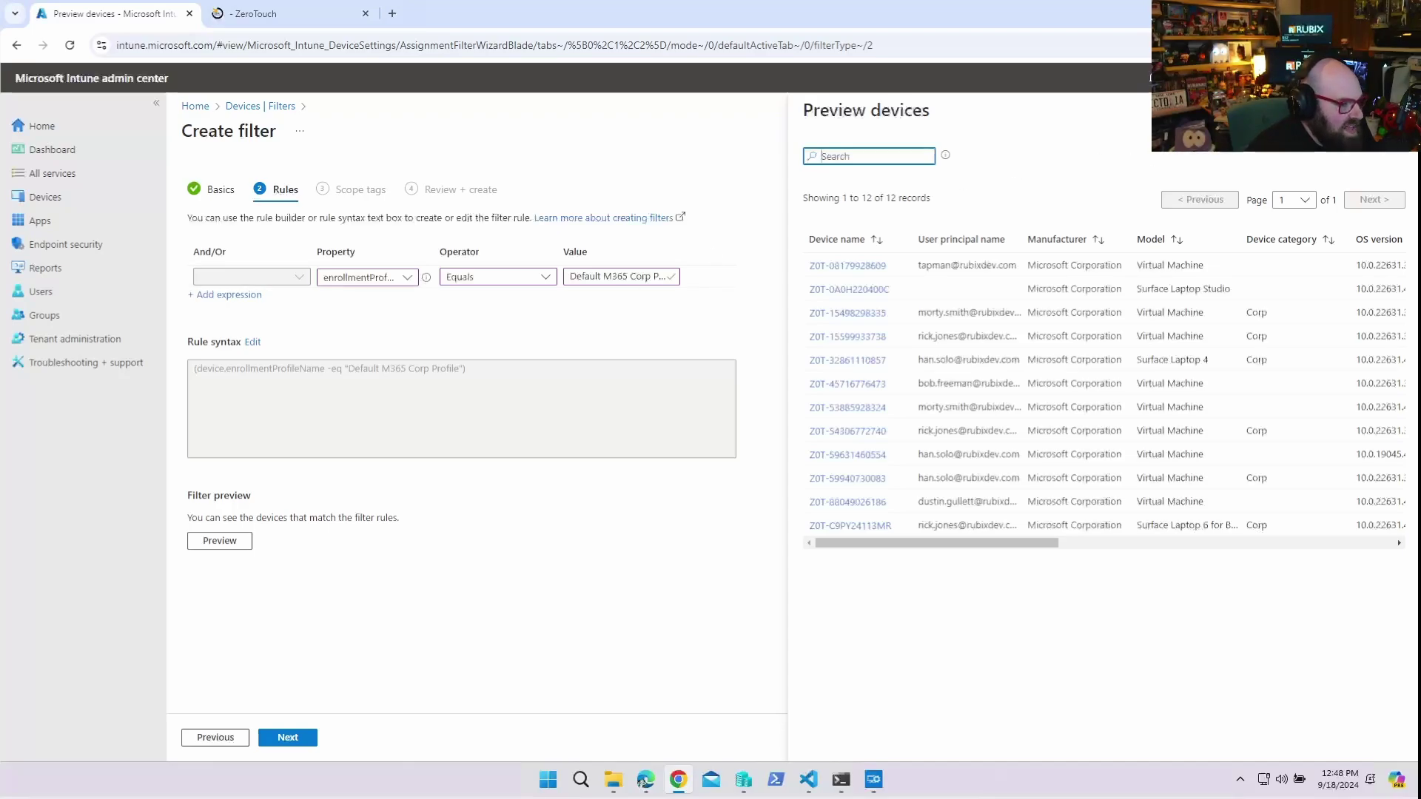
{"action": "key", "text": "Escape"}
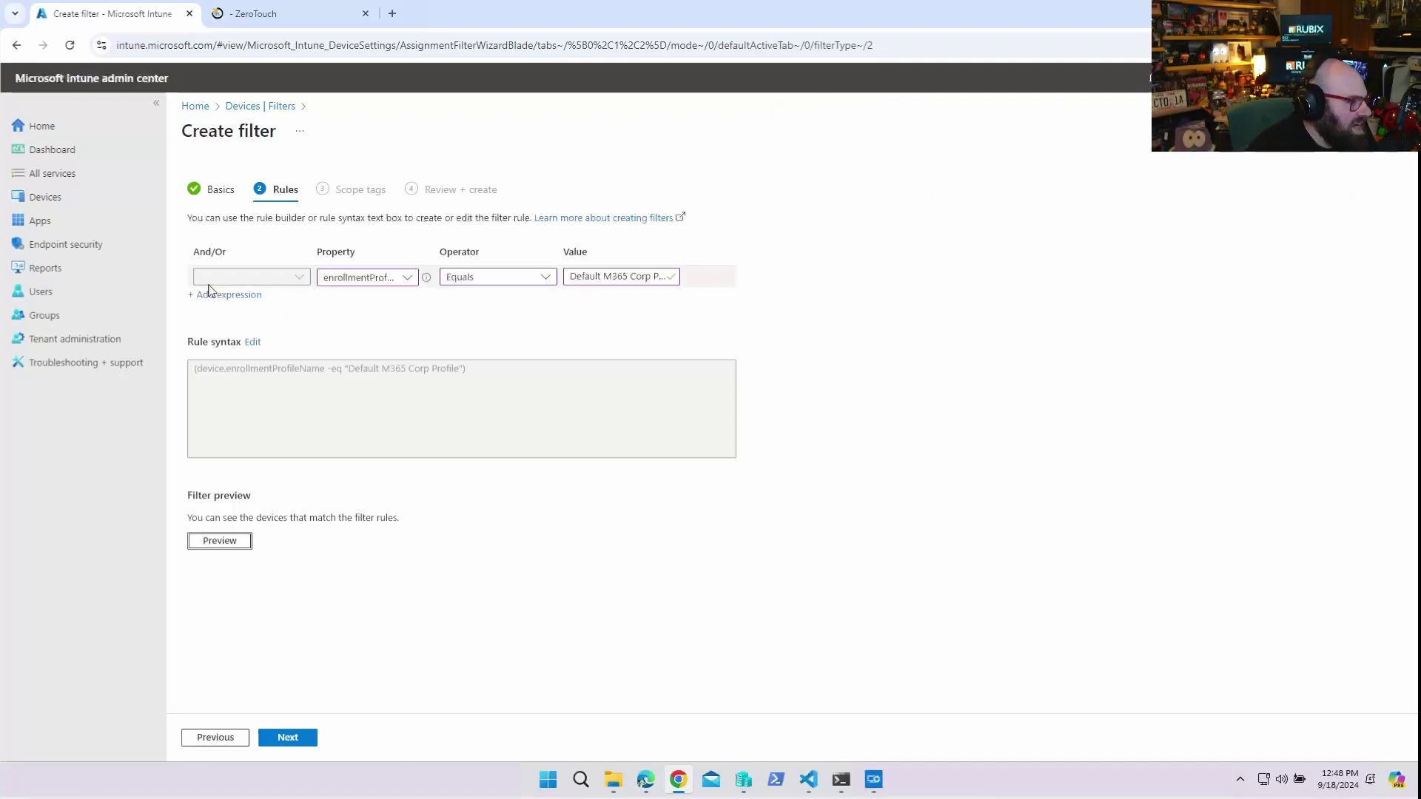
{"action": "left_click", "coordinate": [210, 296]}
Add manufacturer Equals 'Lenovo', preview the 0 matches, and remove the enrollmentProfileName row.
{"action": "left_click", "coordinate": [398, 301]}
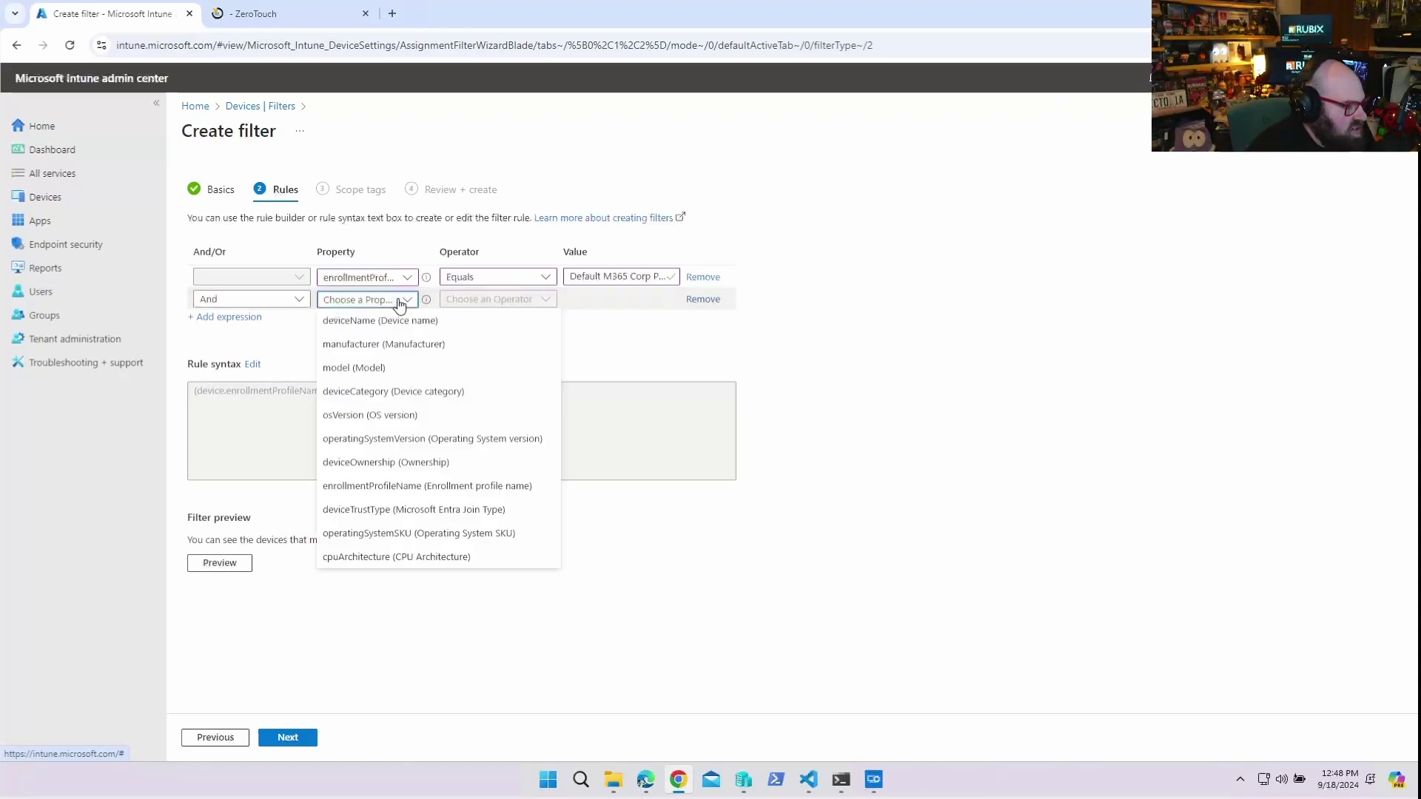
{"action": "left_click", "coordinate": [403, 345]}
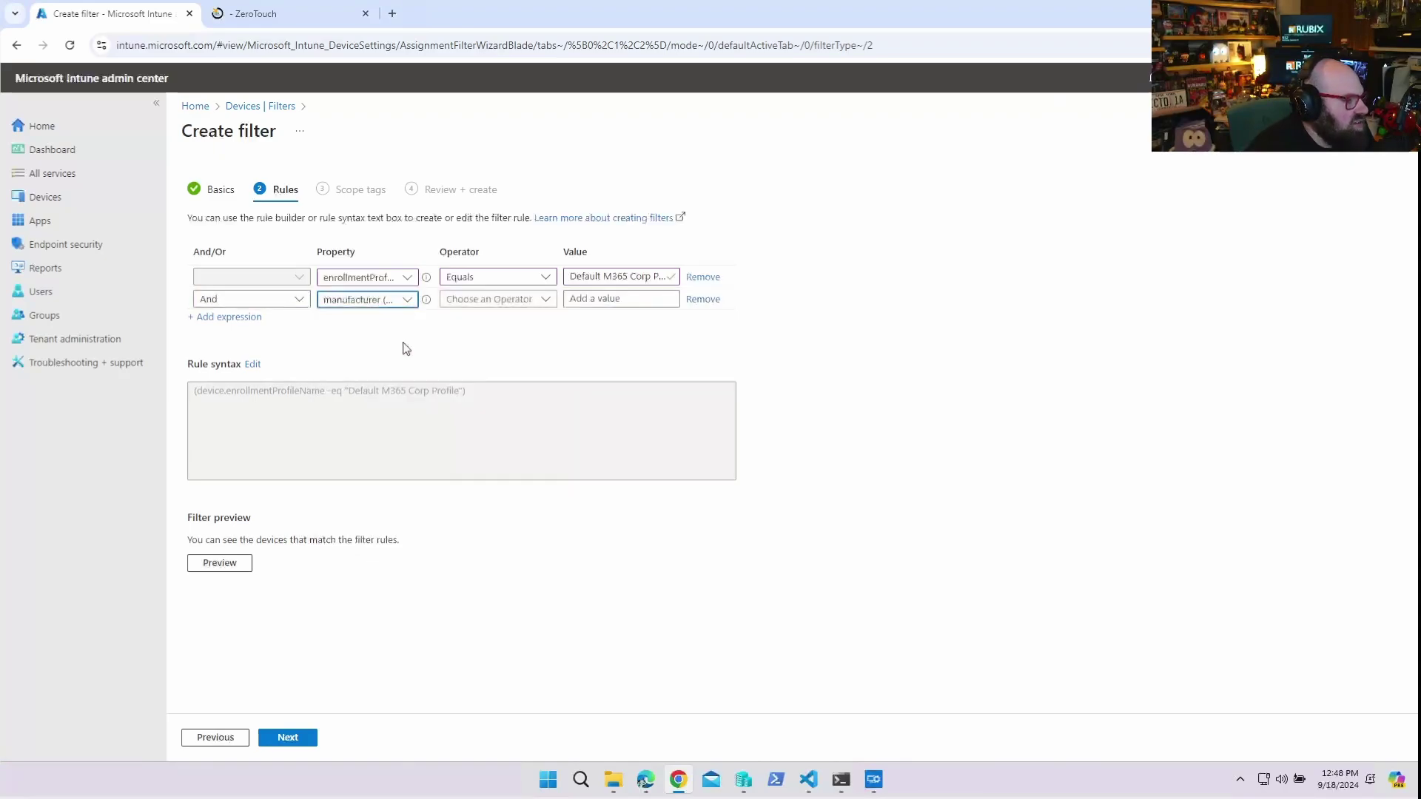
{"action": "left_click", "coordinate": [499, 303]}
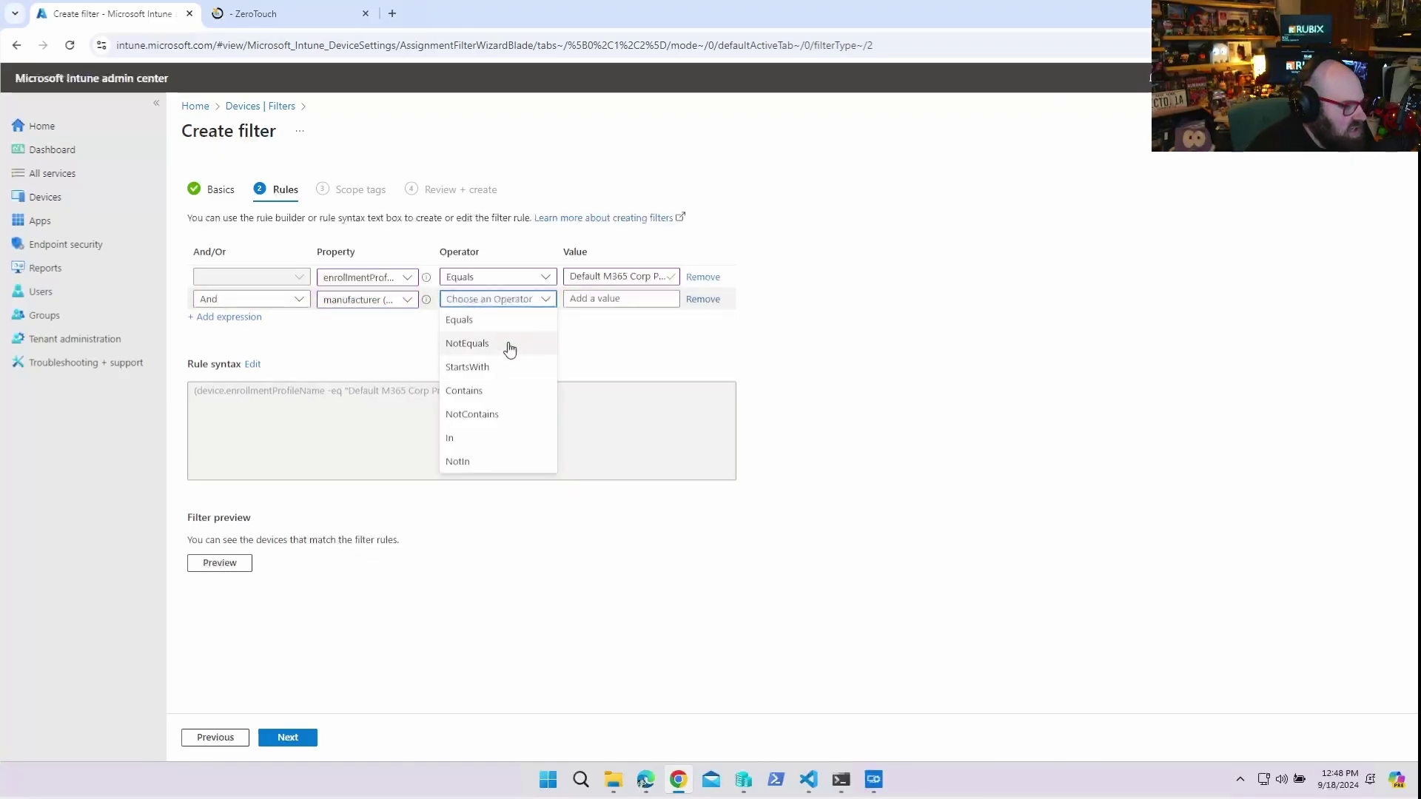
{"action": "left_click", "coordinate": [510, 328]}
{"action": "left_click", "coordinate": [643, 334]}
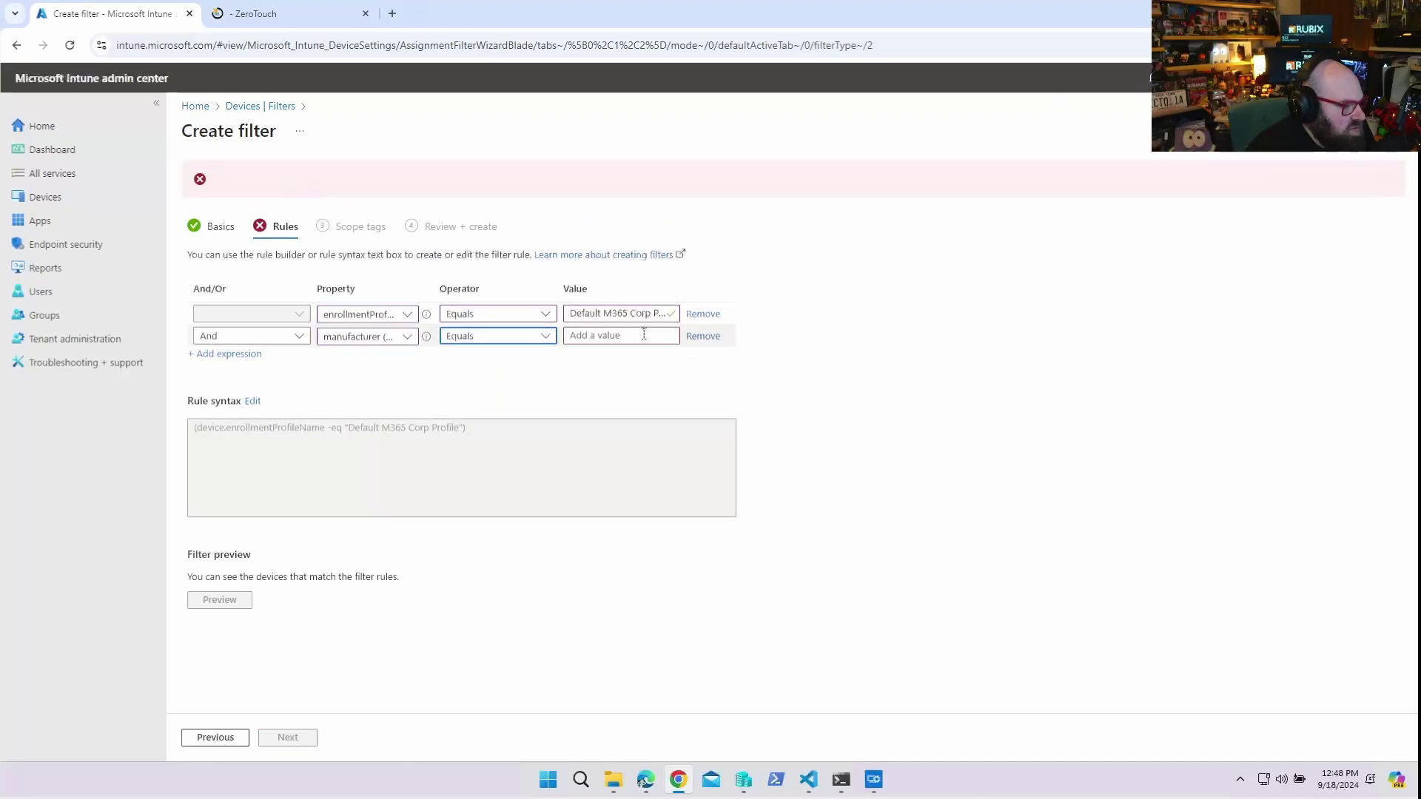
{"action": "type", "text": "Microso"}
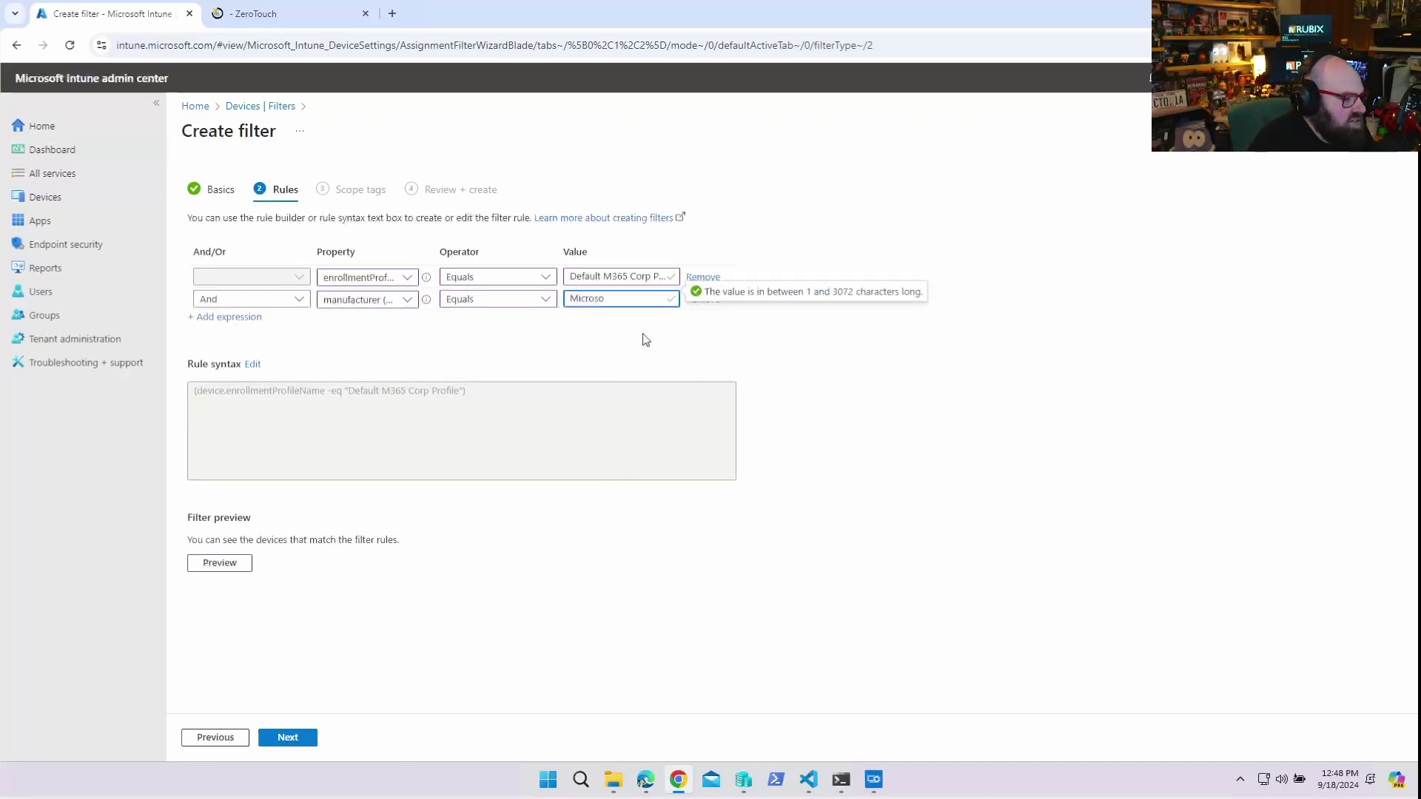
{"action": "key", "text": "BackSpace"}
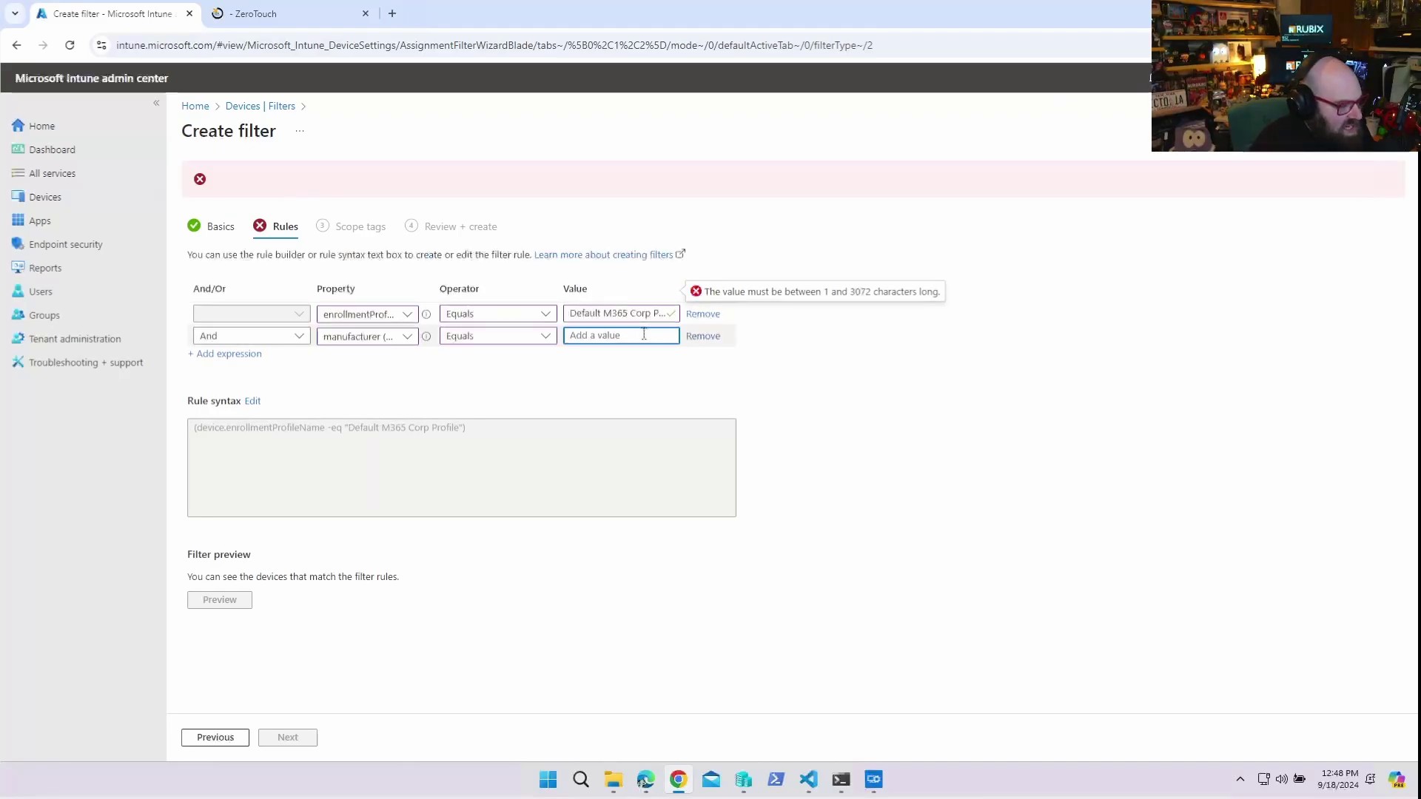
{"action": "type", "text": "Lenovo"}
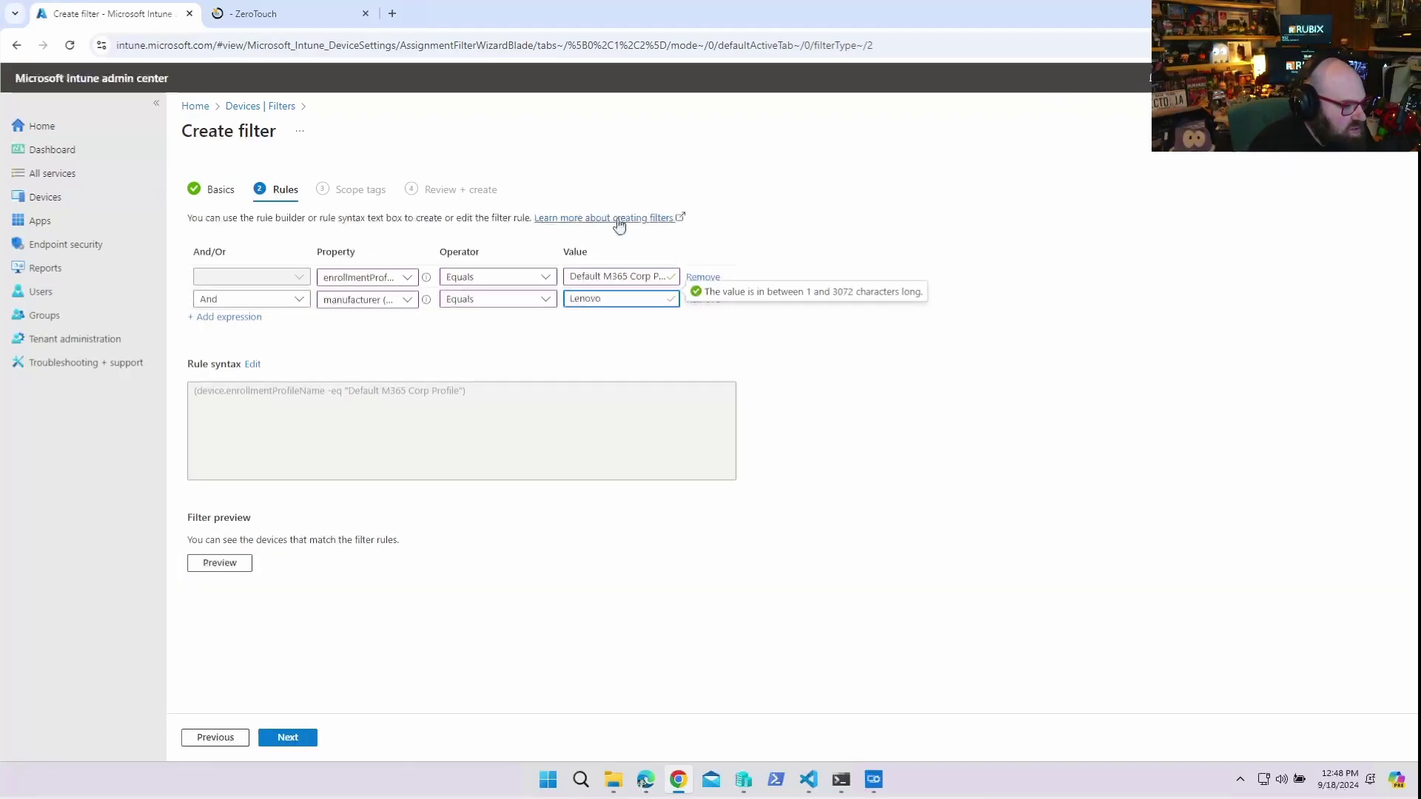
{"action": "left_click", "coordinate": [697, 357]}
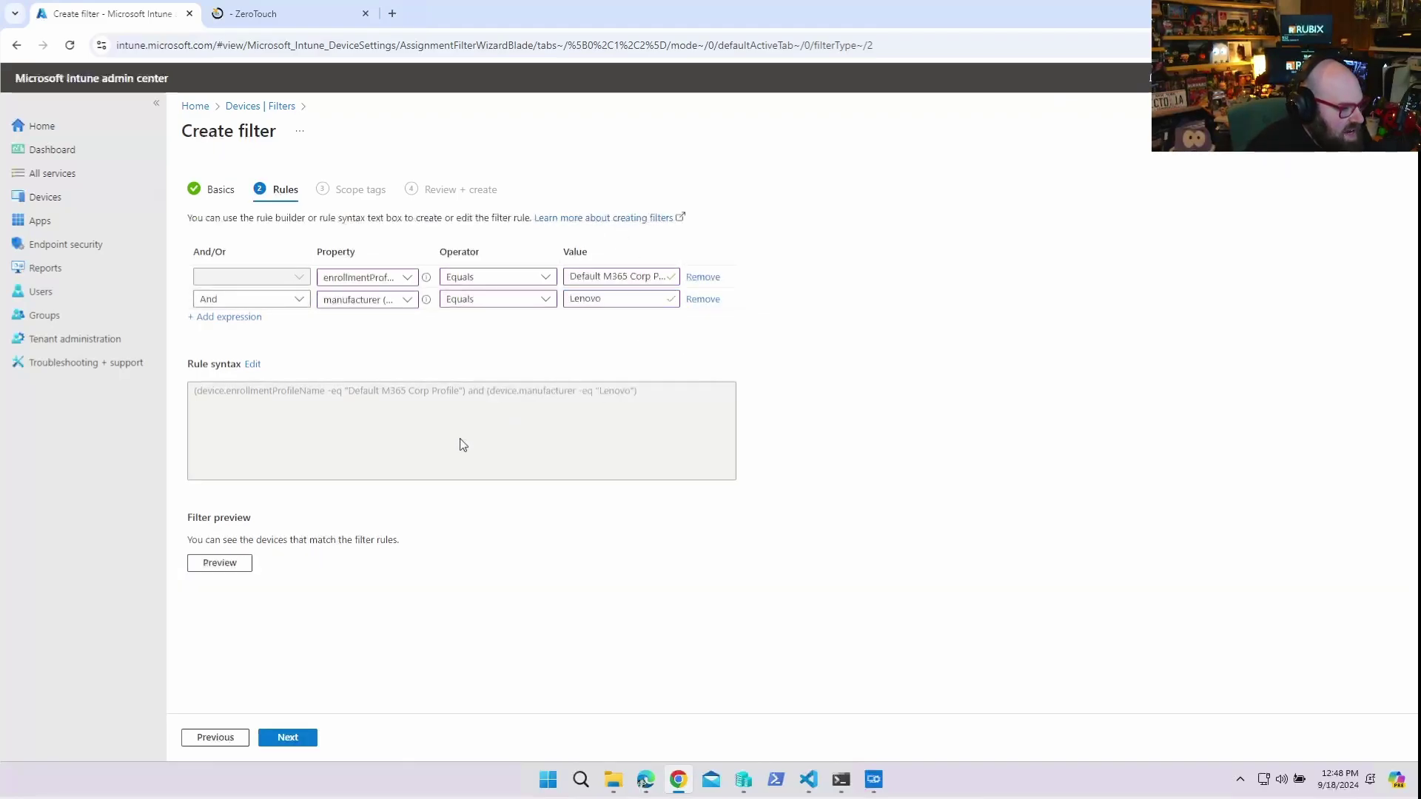
{"action": "left_click", "coordinate": [215, 565]}
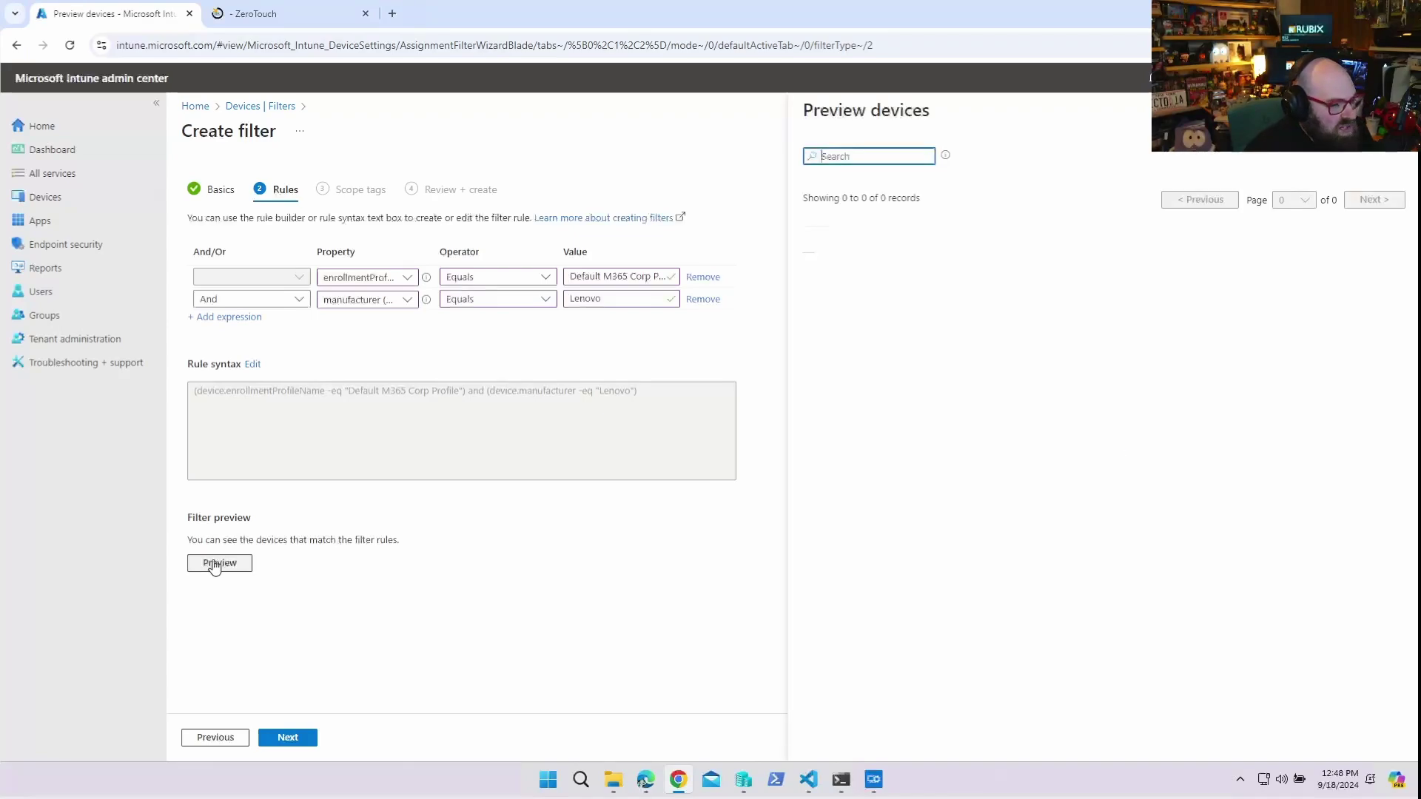
{"action": "left_click", "coordinate": [702, 277]}
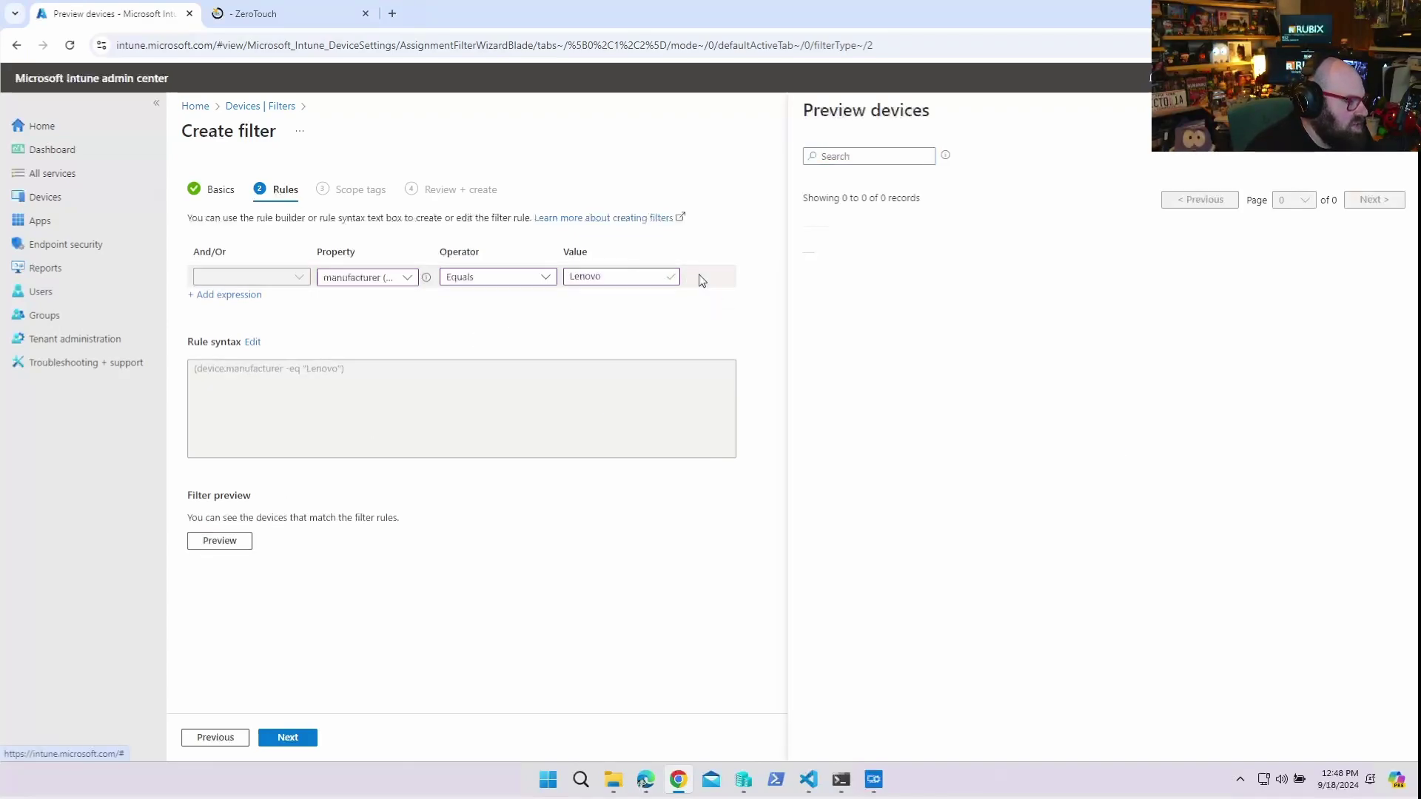
Step to Scope tags and back, then preview devices matching the Lenovo rule.
{"action": "left_click", "coordinate": [277, 738]}
{"action": "left_click", "coordinate": [231, 738]}
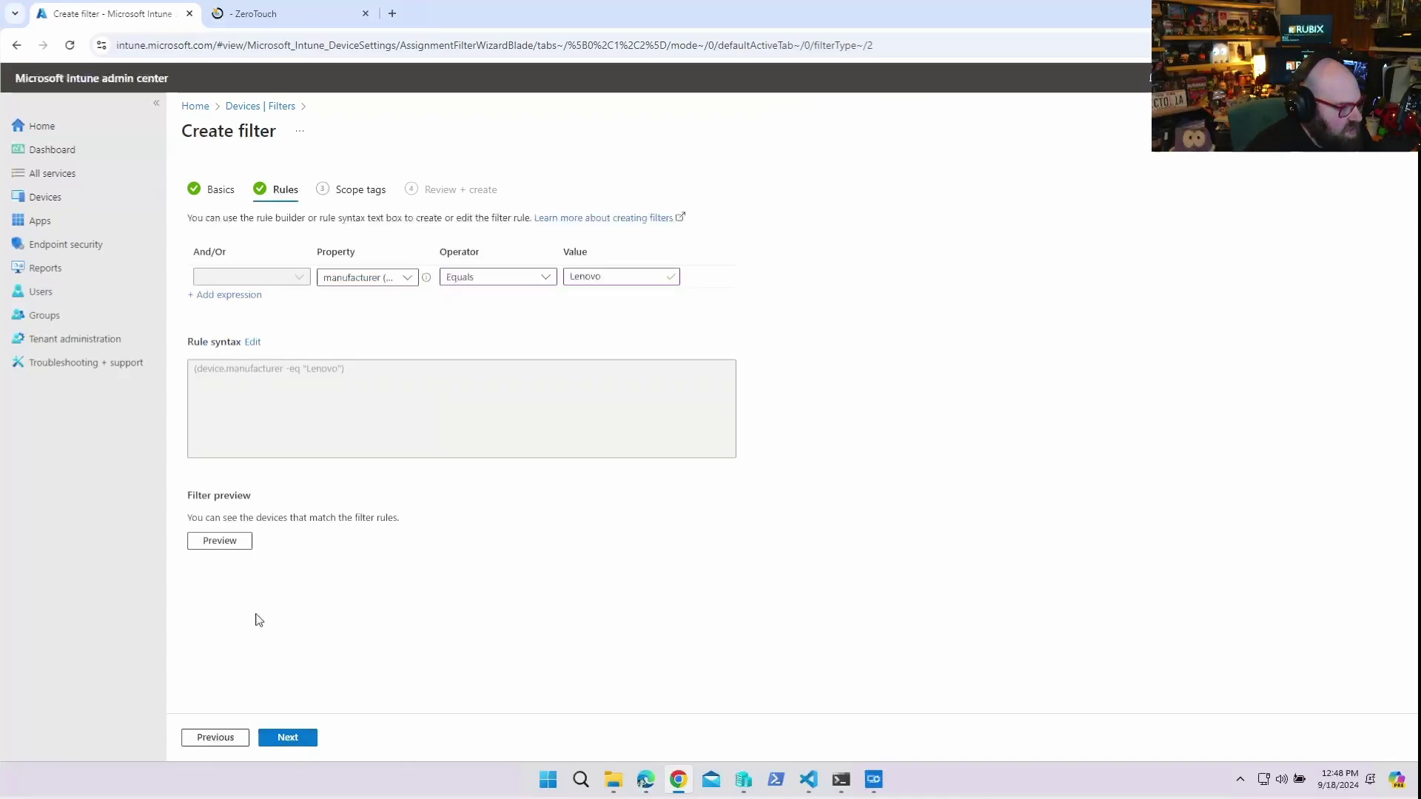
{"action": "left_click", "coordinate": [233, 539]}
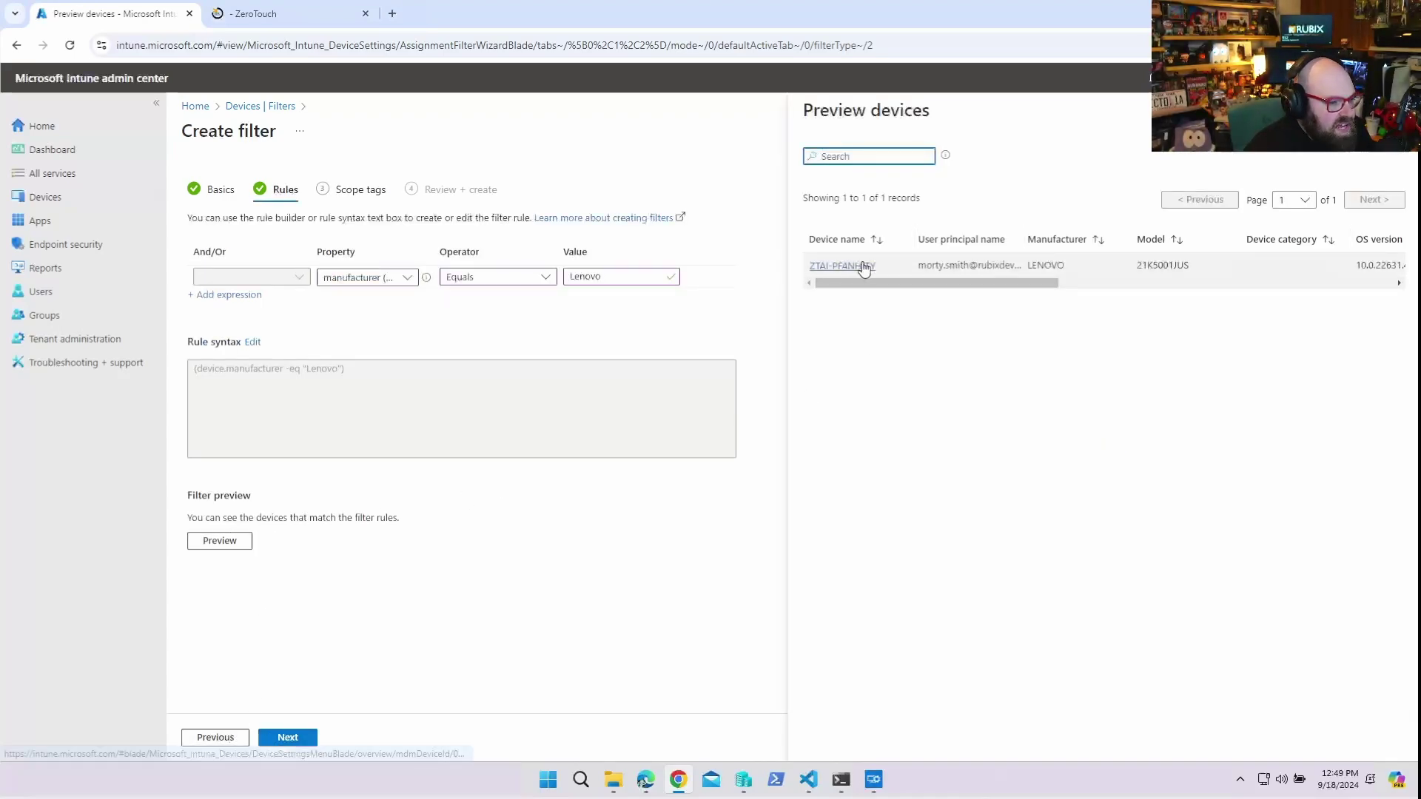
{"action": "left_click_drag", "start_coordinate": [899, 287], "coordinate": [966, 294]}
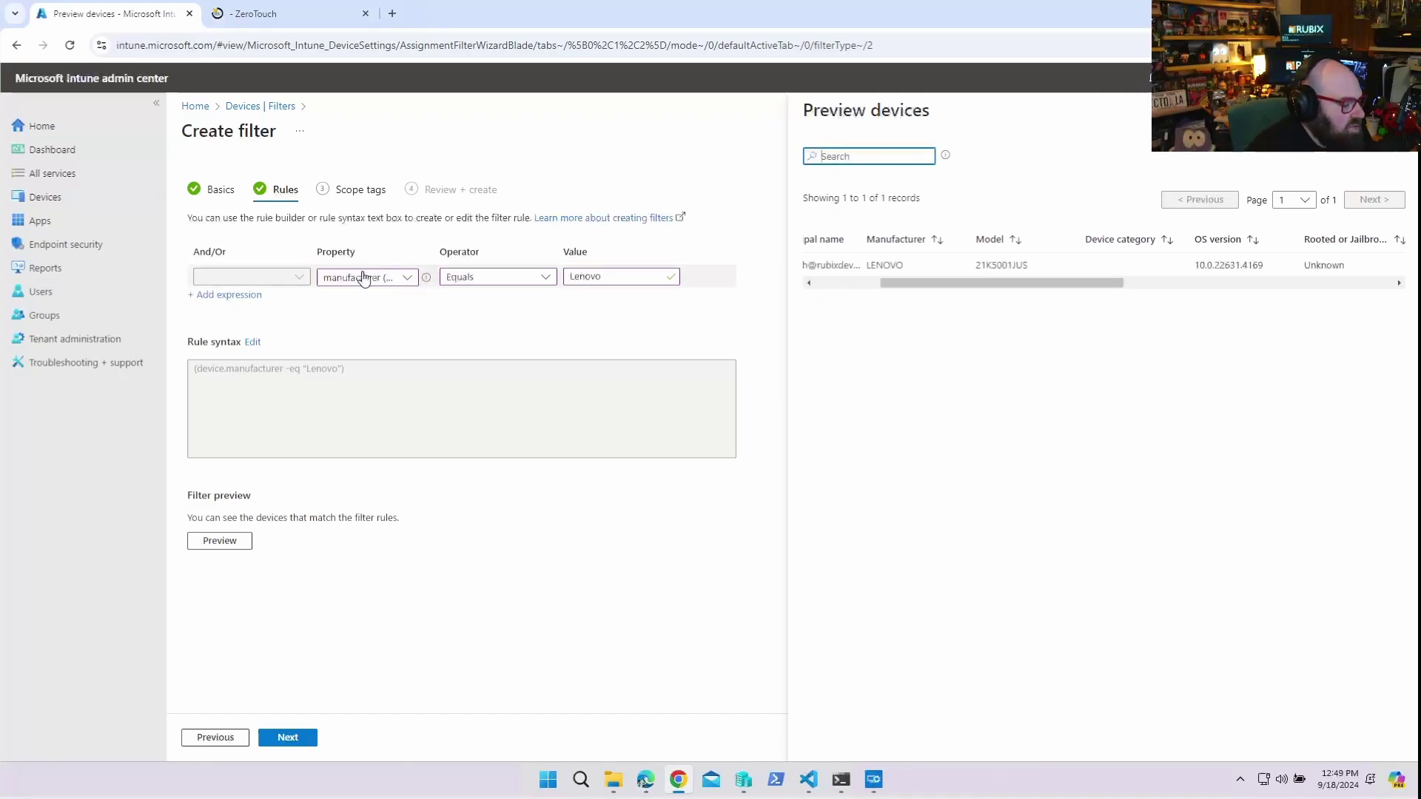
Add a deviceName StartsWith 'Z0T-' expression, preview it, and remove the manufacturer row.
{"action": "left_click", "coordinate": [226, 294]}
{"action": "left_click", "coordinate": [348, 299]}
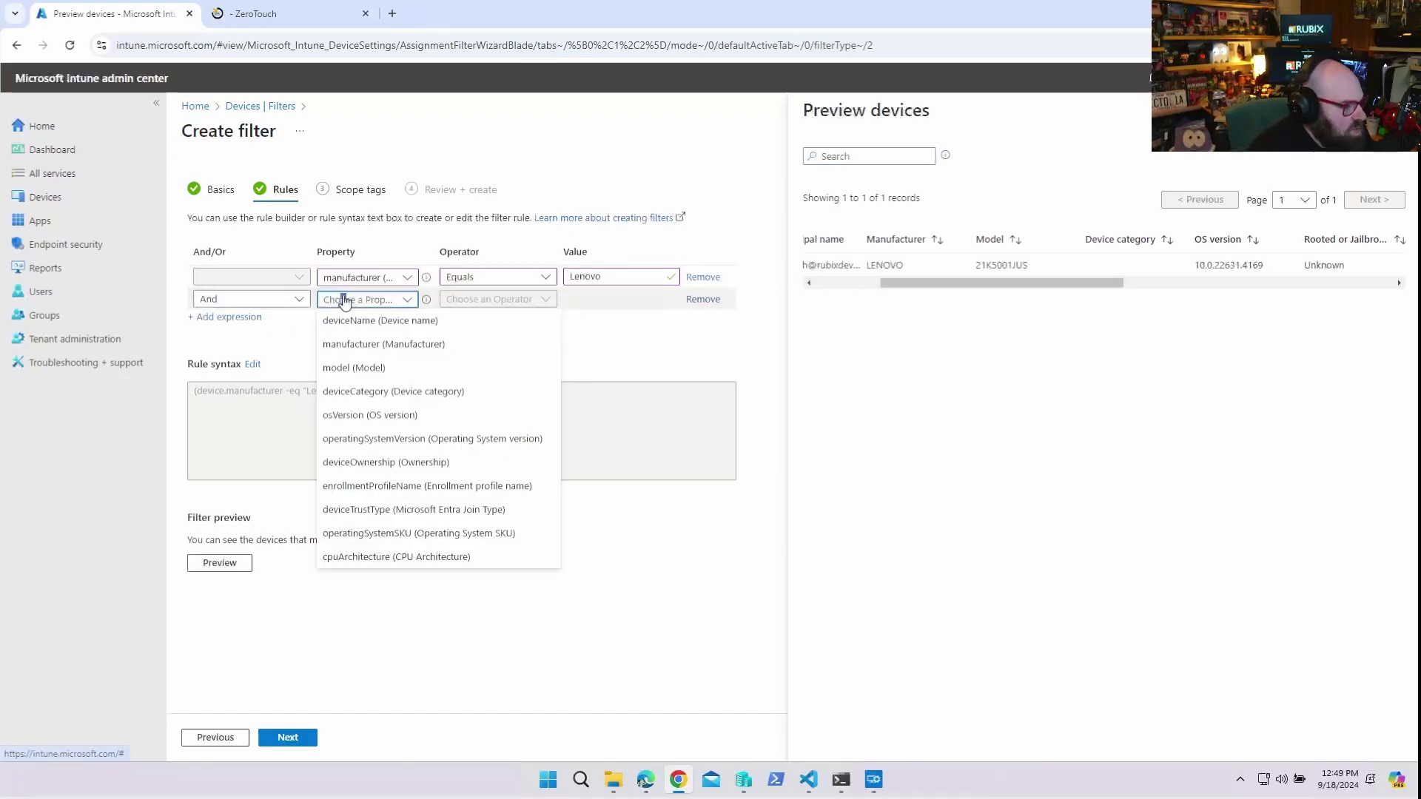
{"action": "left_click", "coordinate": [368, 318]}
{"action": "left_click", "coordinate": [496, 310]}
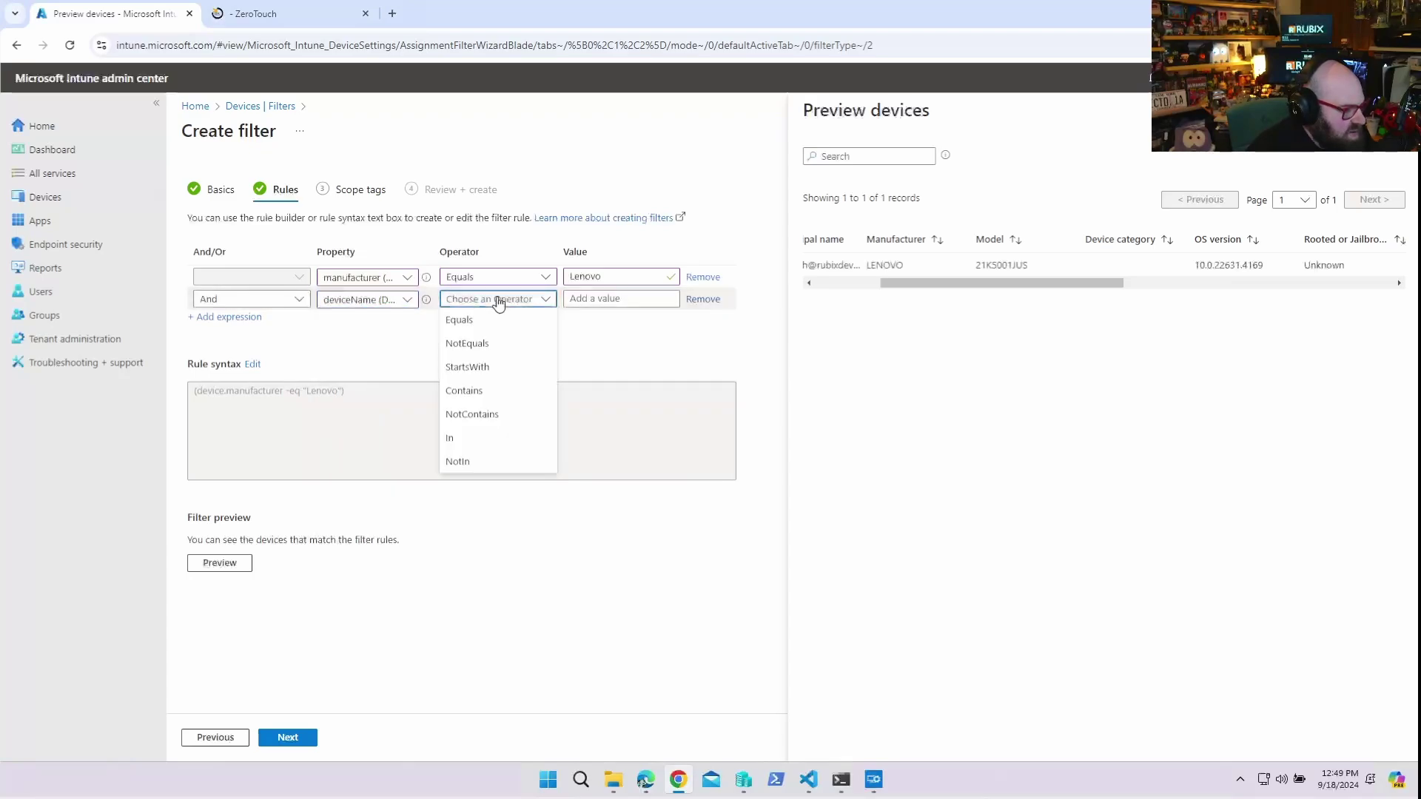
{"action": "left_click", "coordinate": [486, 361]}
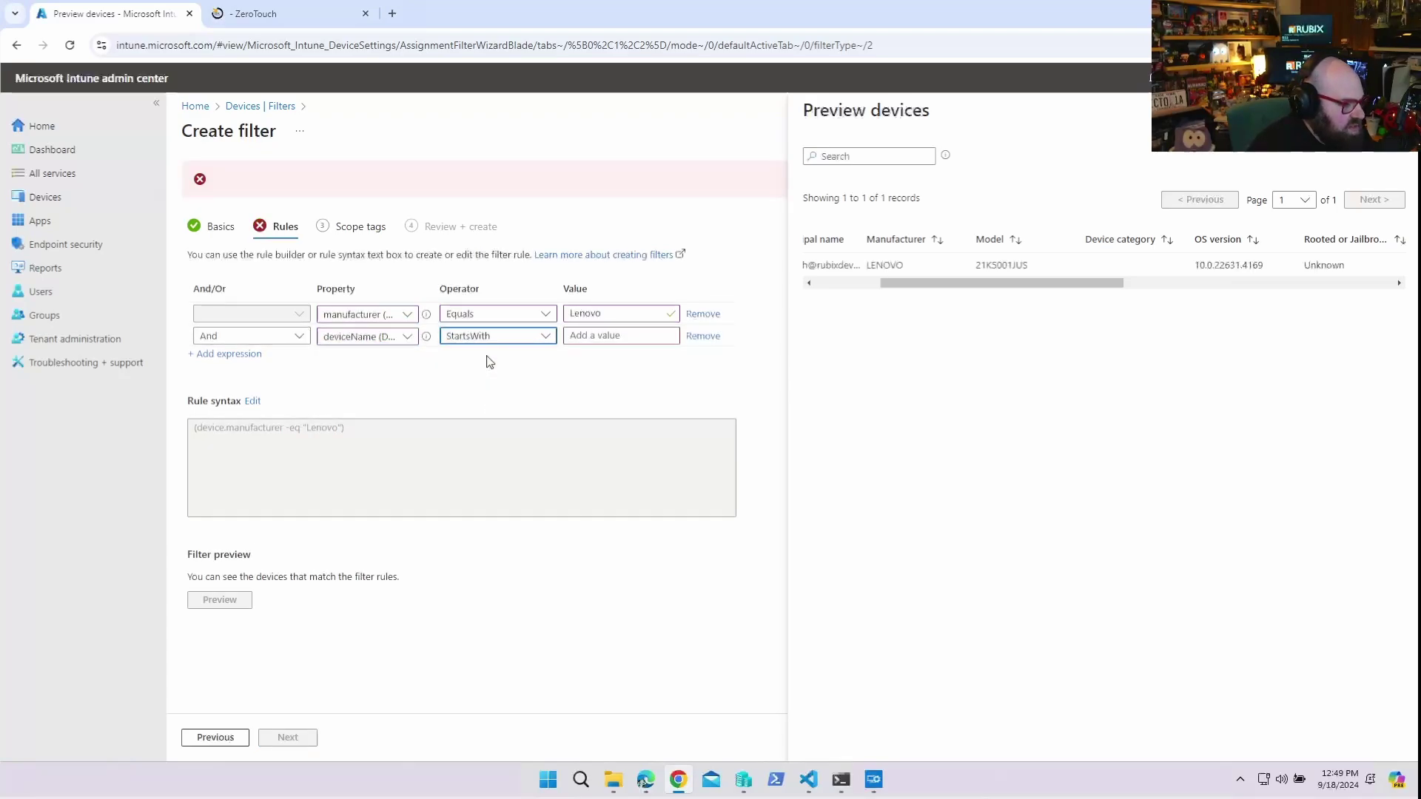
{"action": "left_click", "coordinate": [598, 336]}
{"action": "type", "text": "Z0T-"}
{"action": "left_click", "coordinate": [226, 569]}
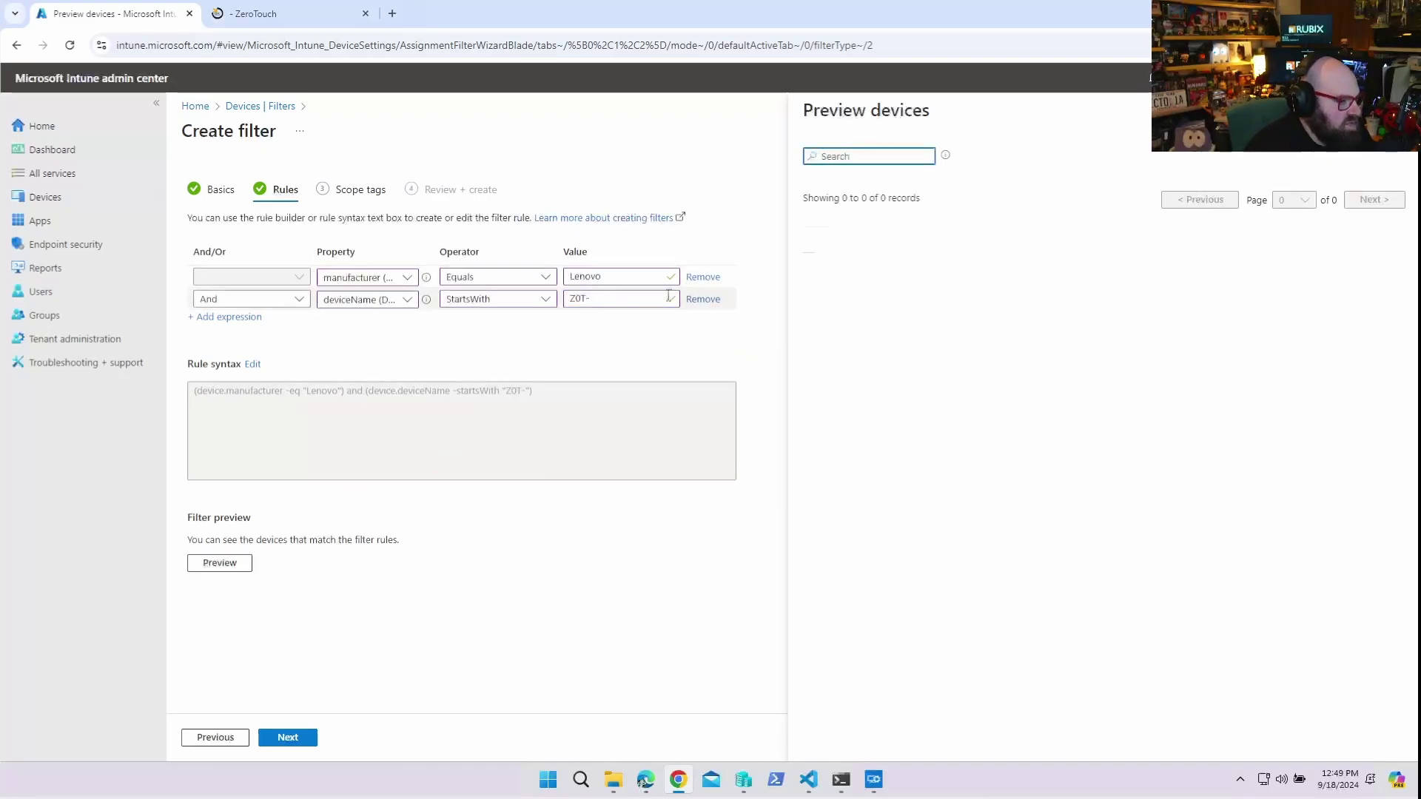
{"action": "left_click", "coordinate": [712, 278]}
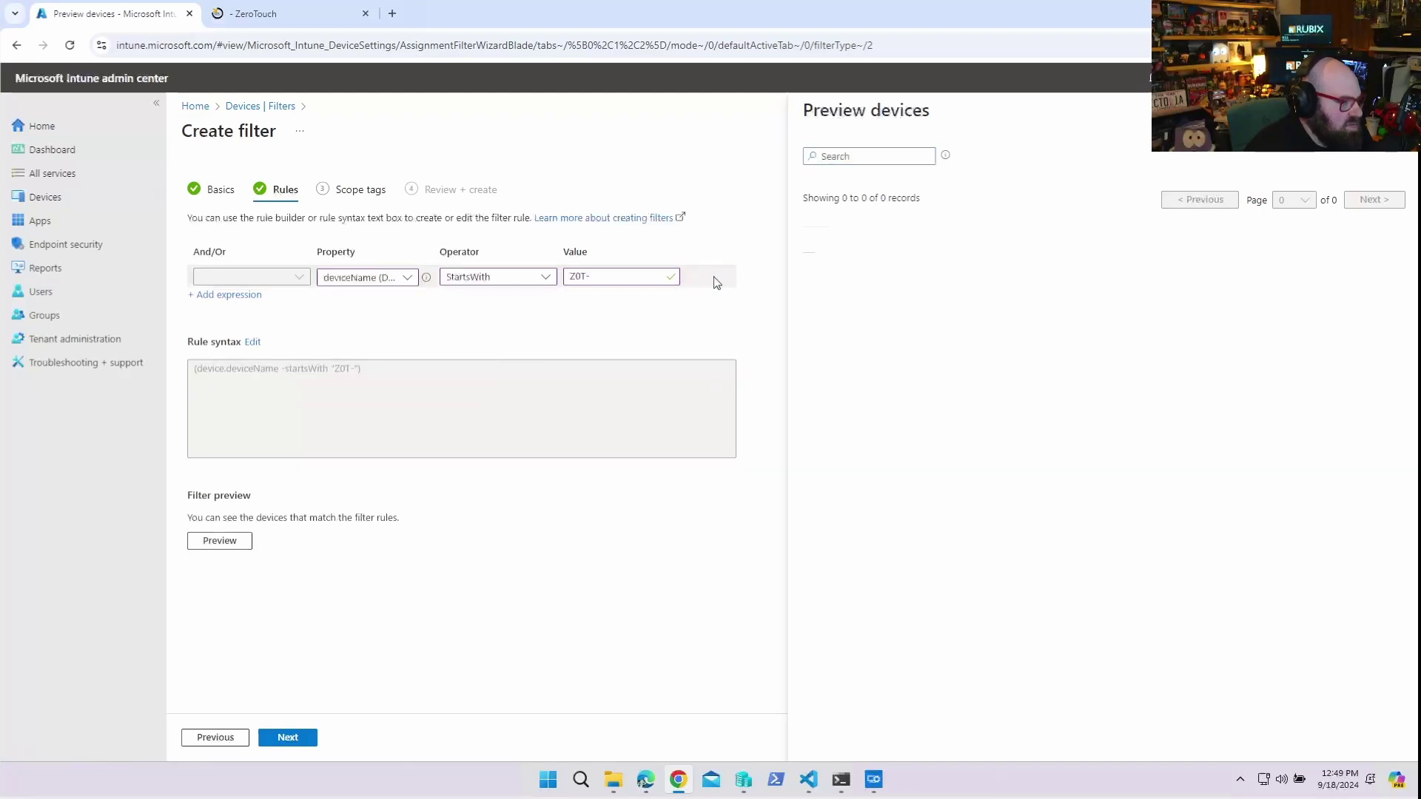
Preview the Z0T- matches, then add a model StartsWith expression and preview it.
{"action": "left_click", "coordinate": [220, 554]}
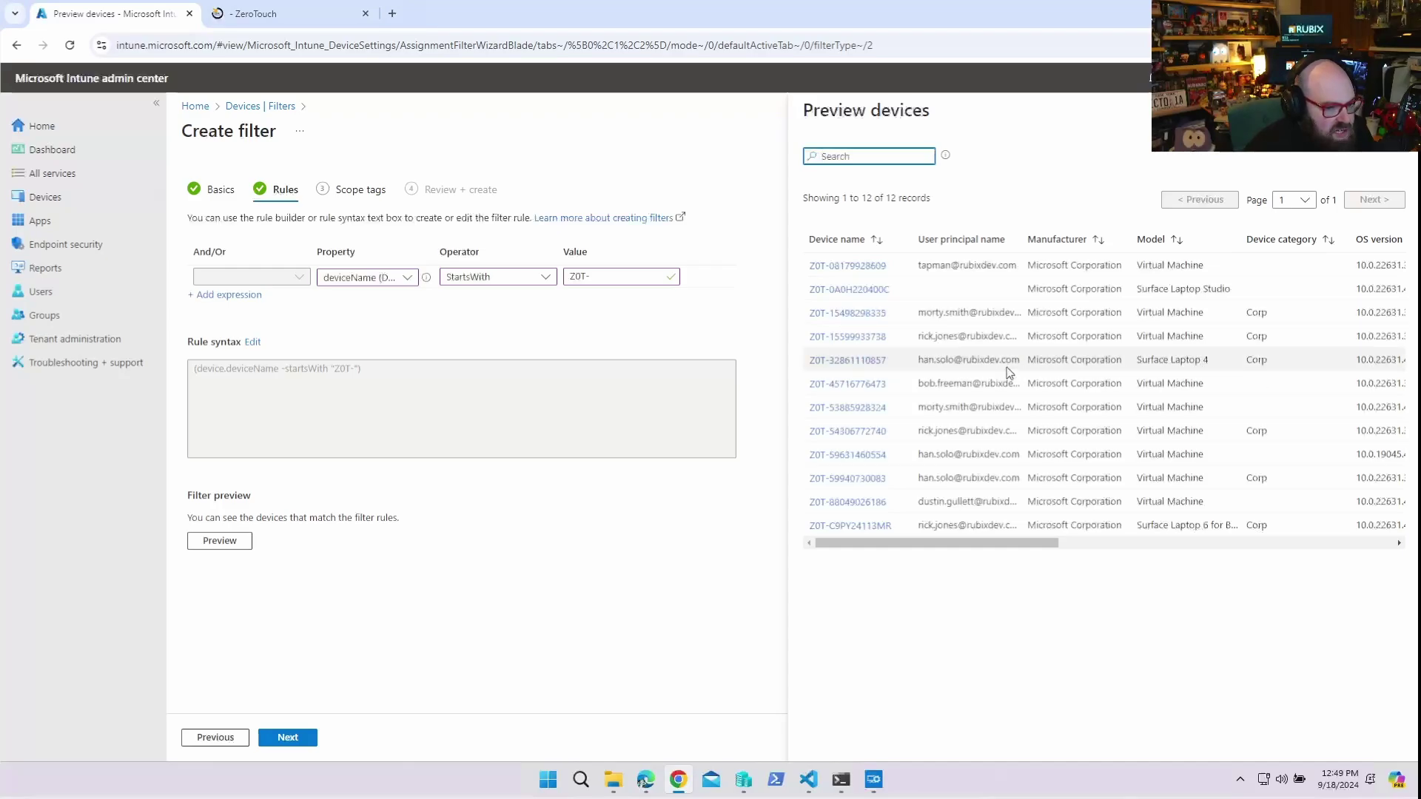
{"action": "left_click", "coordinate": [211, 295]}
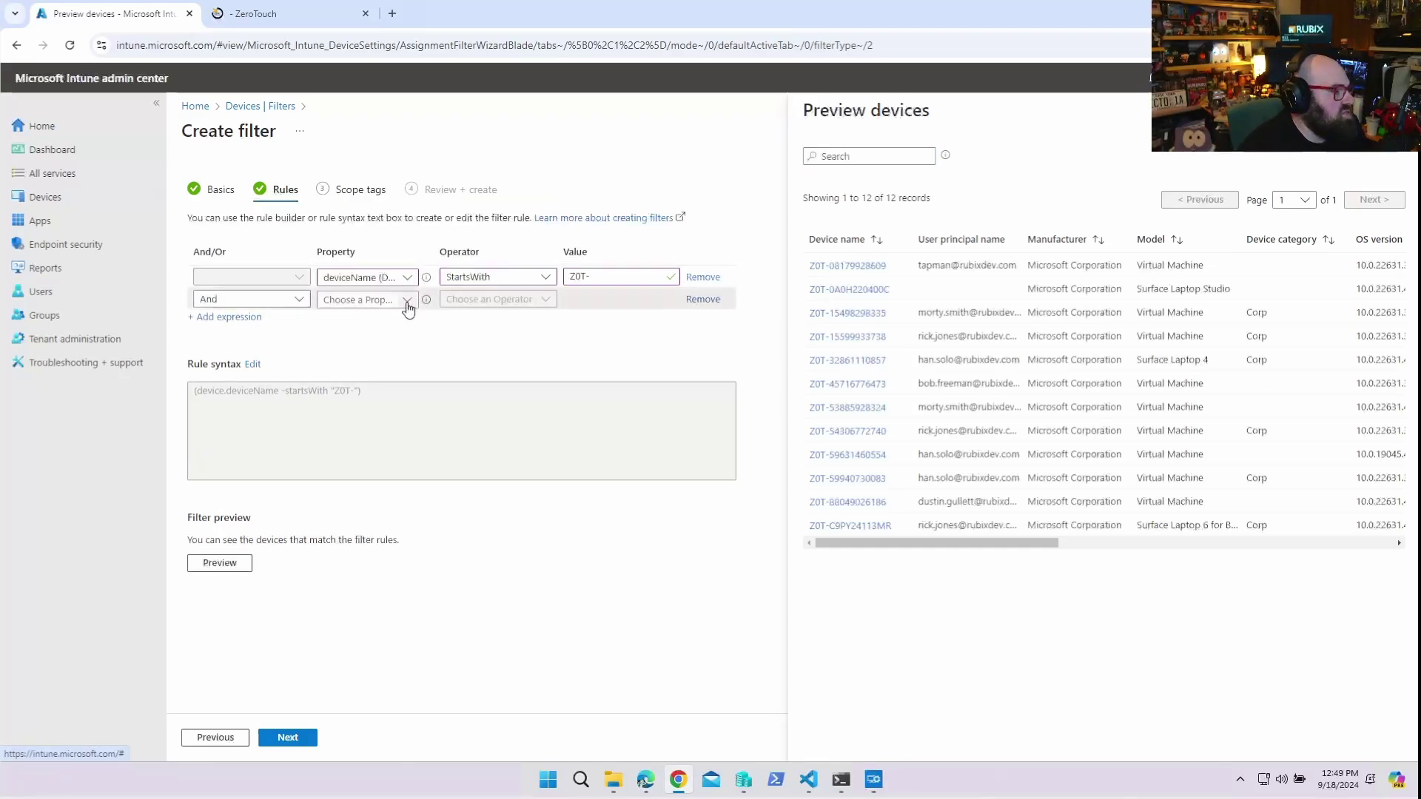
{"action": "left_click", "coordinate": [408, 307]}
{"action": "left_click", "coordinate": [382, 368]}
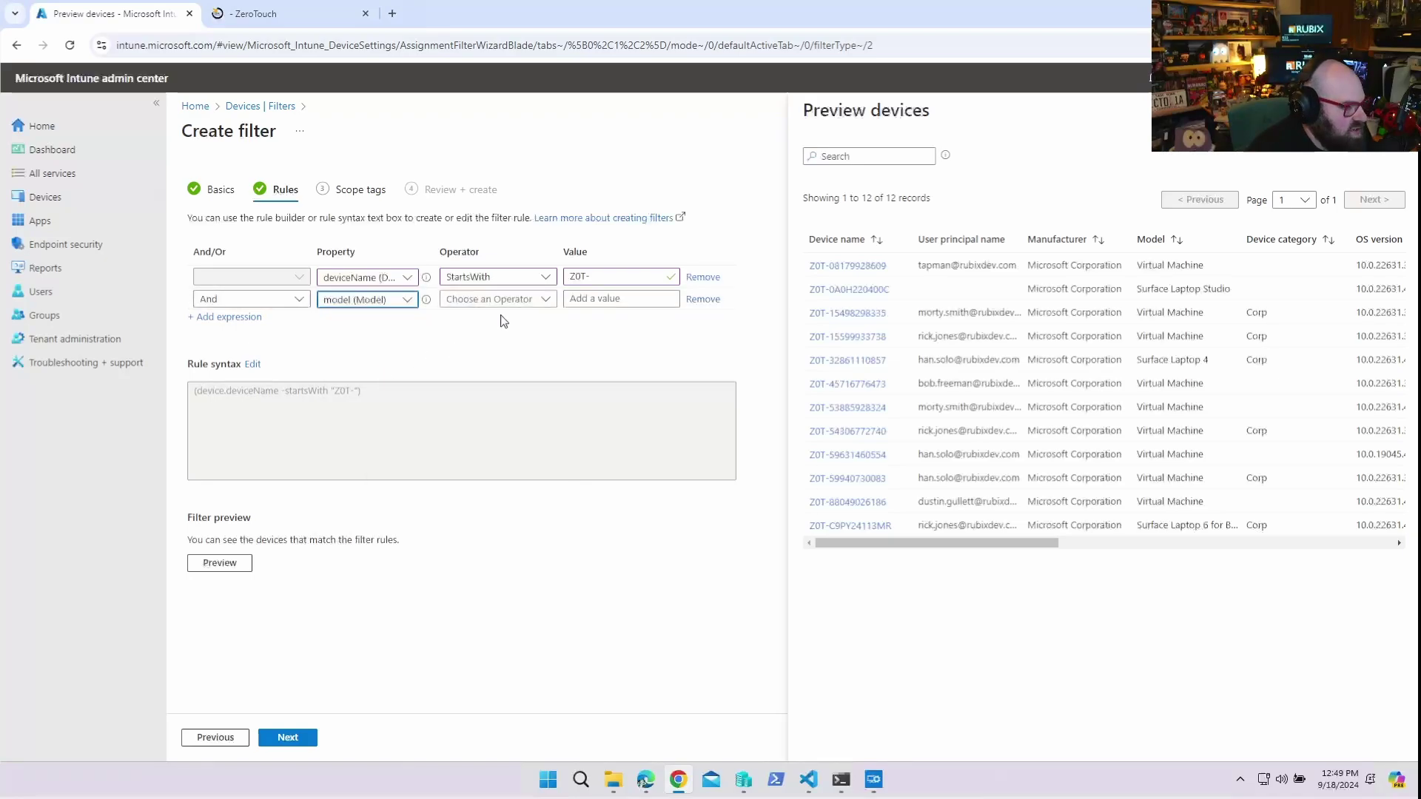
{"action": "left_click", "coordinate": [518, 299]}
{"action": "left_click", "coordinate": [489, 321]}
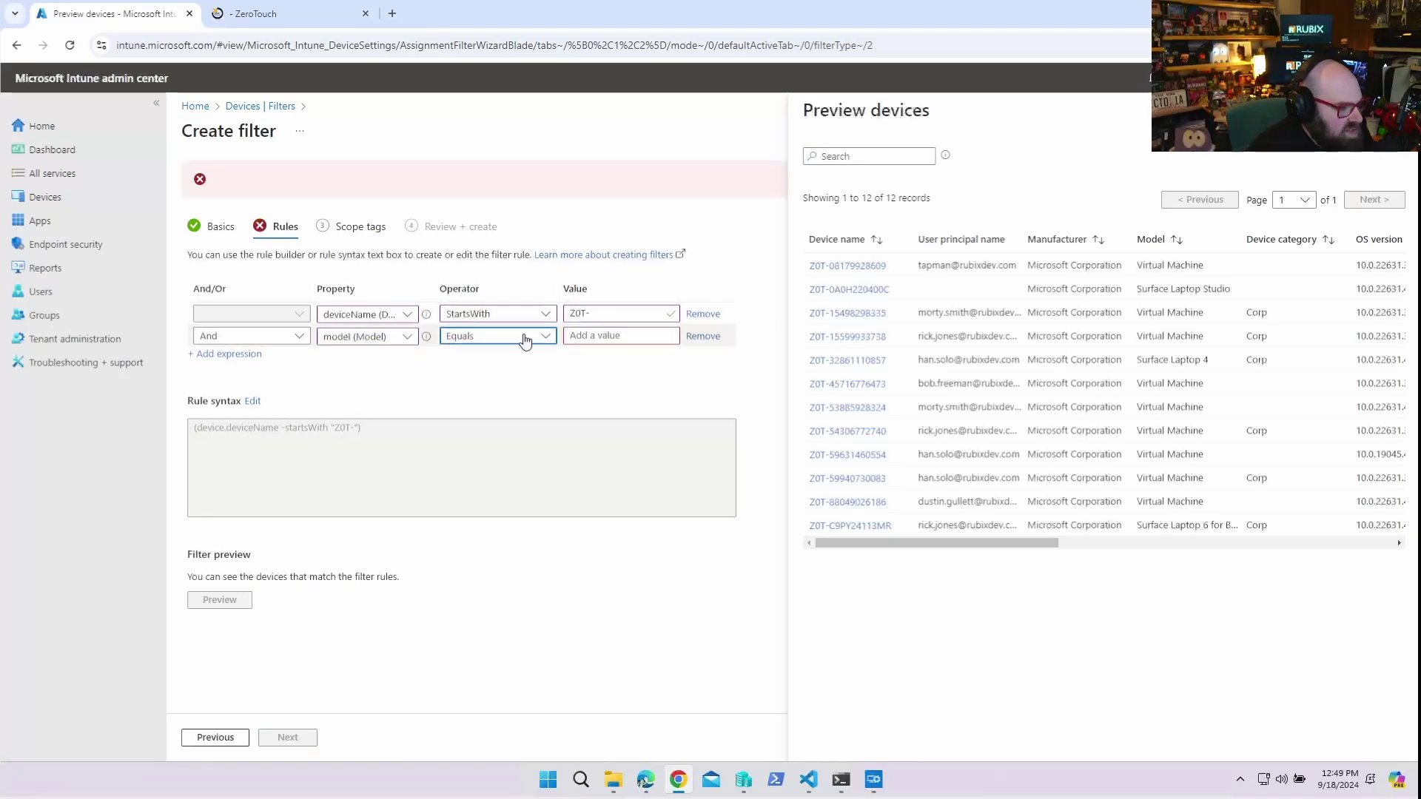
{"action": "left_click", "coordinate": [526, 339]}
{"action": "left_click", "coordinate": [494, 407]}
{"action": "left_click", "coordinate": [629, 335]}
{"action": "type", "text": "Str"}
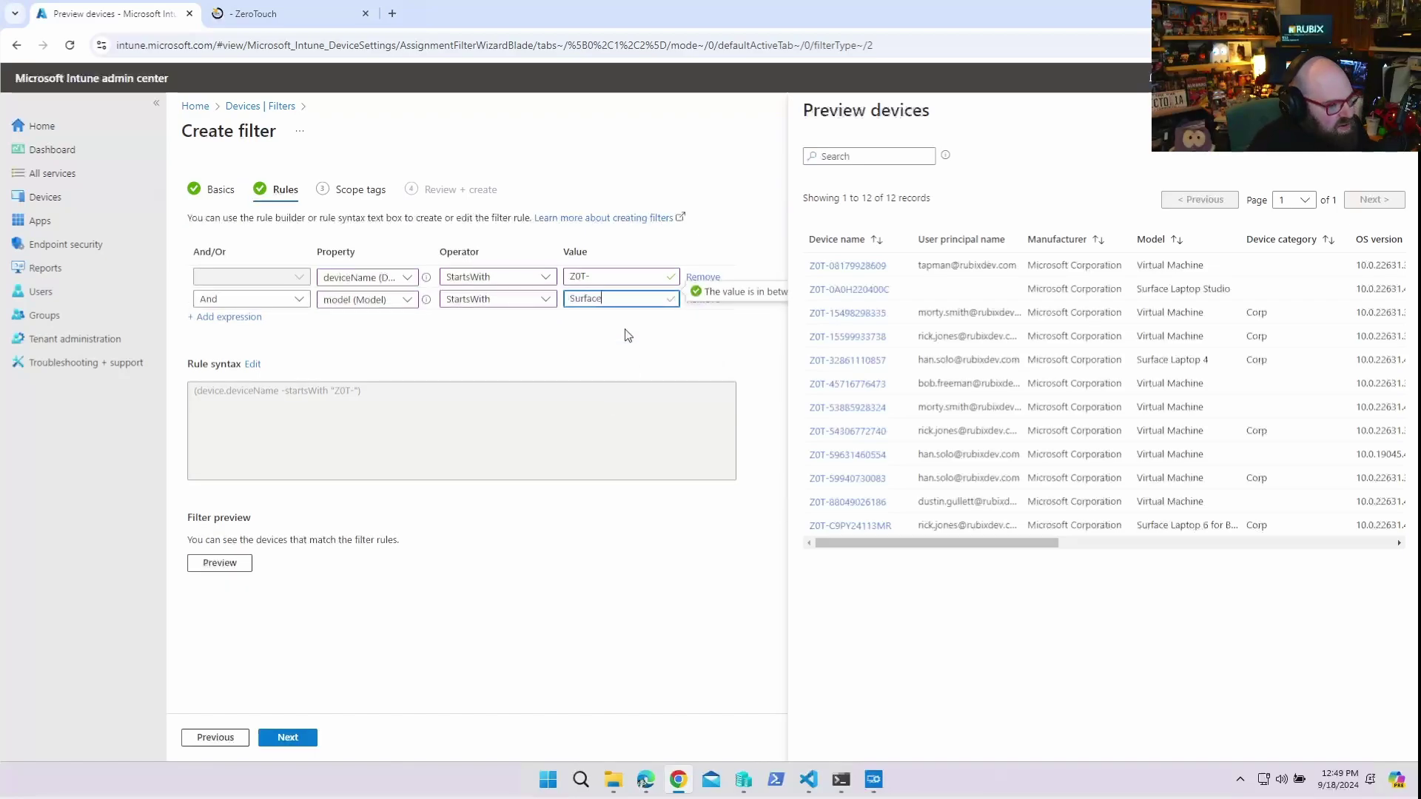
{"action": "left_click", "coordinate": [219, 564]}
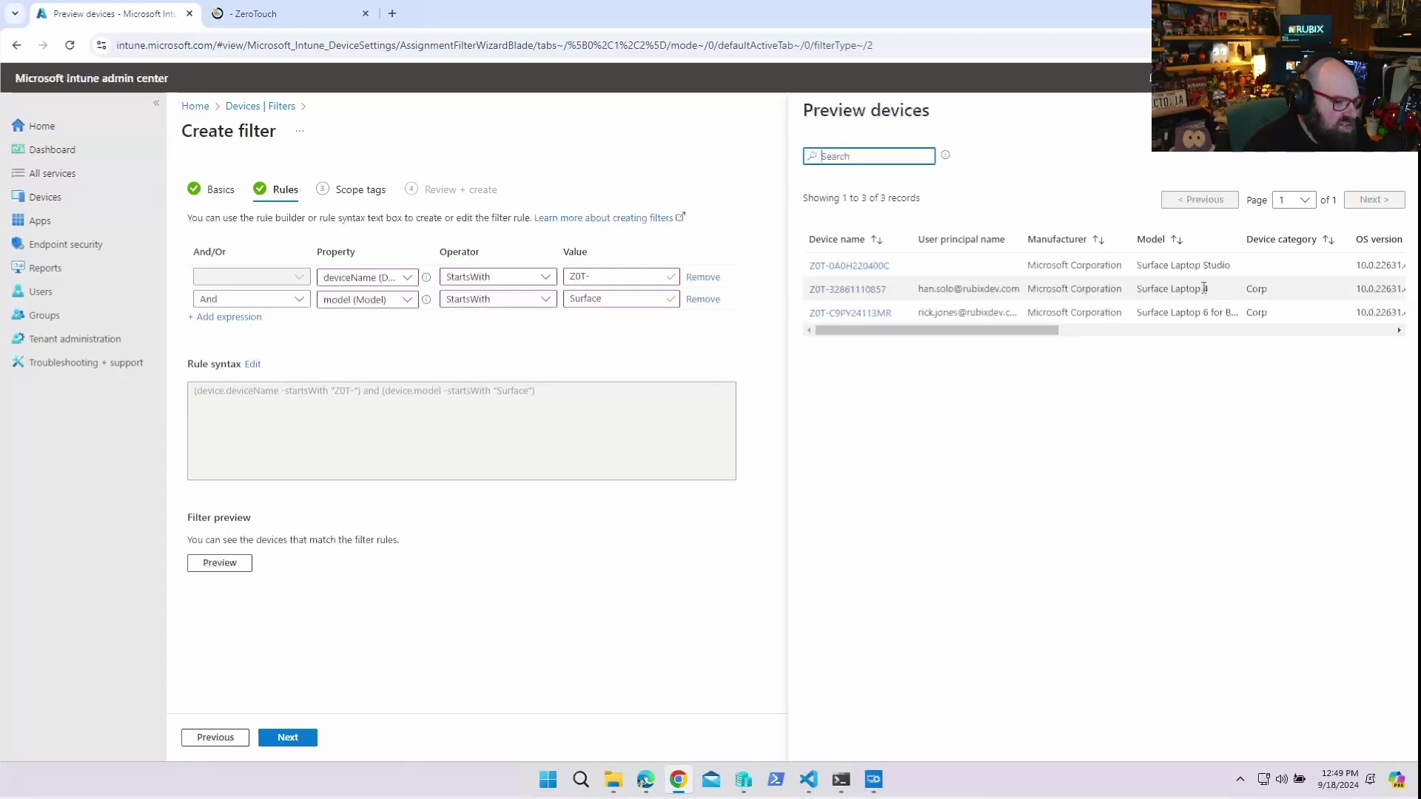
Change the model rule to Equals 'Surface Laptop 4' and preview the single matching device.
{"action": "left_click", "coordinate": [533, 303]}
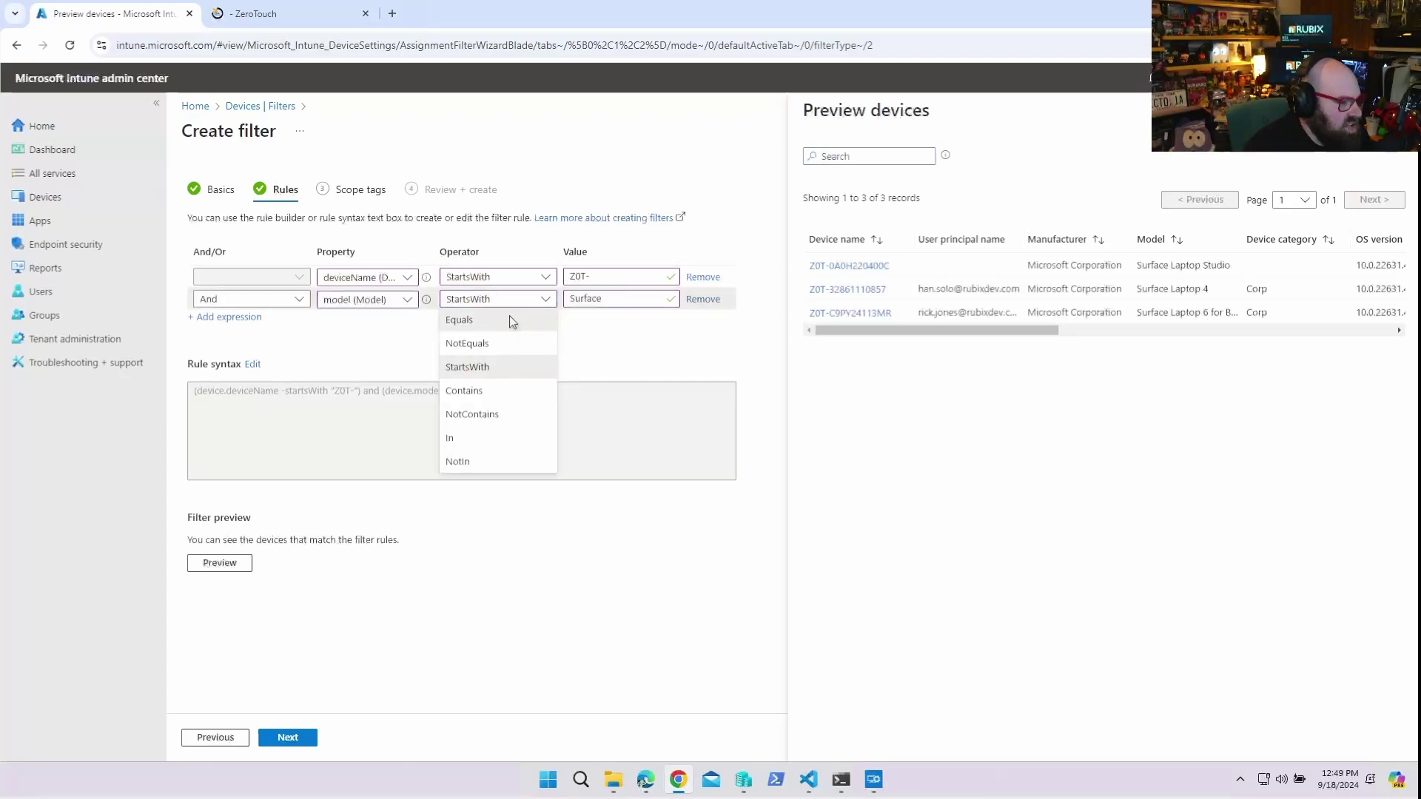
{"action": "left_click", "coordinate": [509, 319]}
{"action": "left_click", "coordinate": [631, 299]}
{"action": "type", "text": "Laptop 4"}
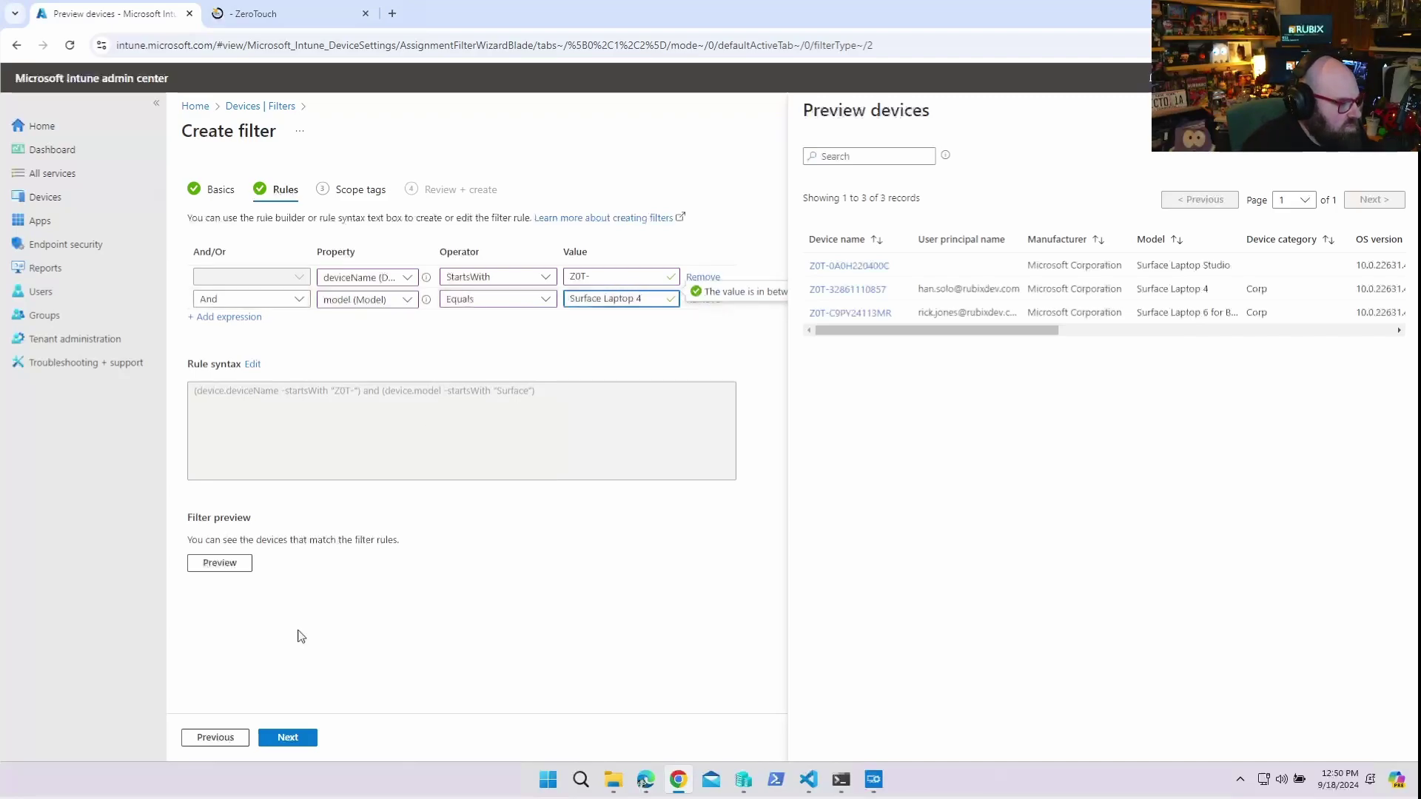
{"action": "left_click", "coordinate": [224, 563]}
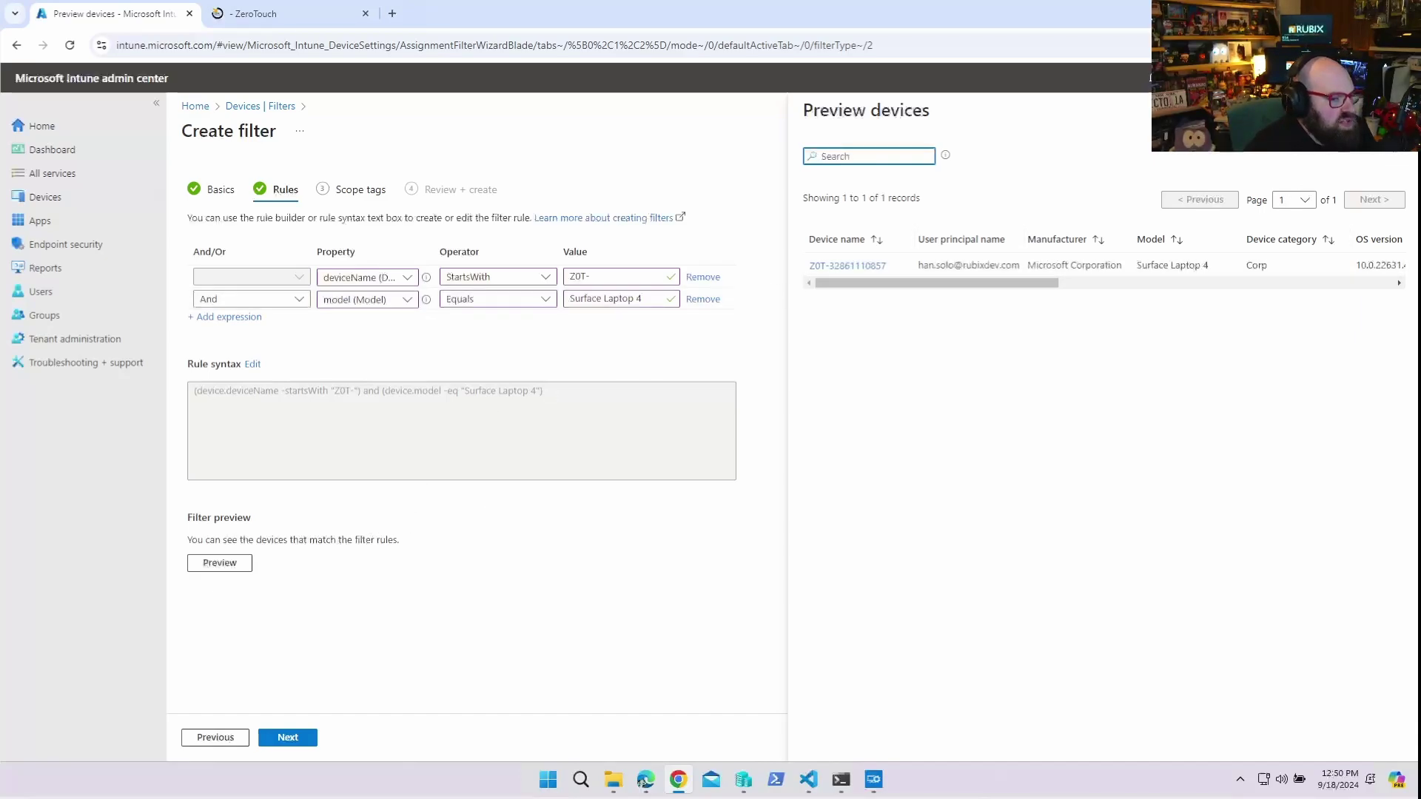
{"action": "key", "text": "Escape"}
{"action": "key", "text": "alt+Left"}
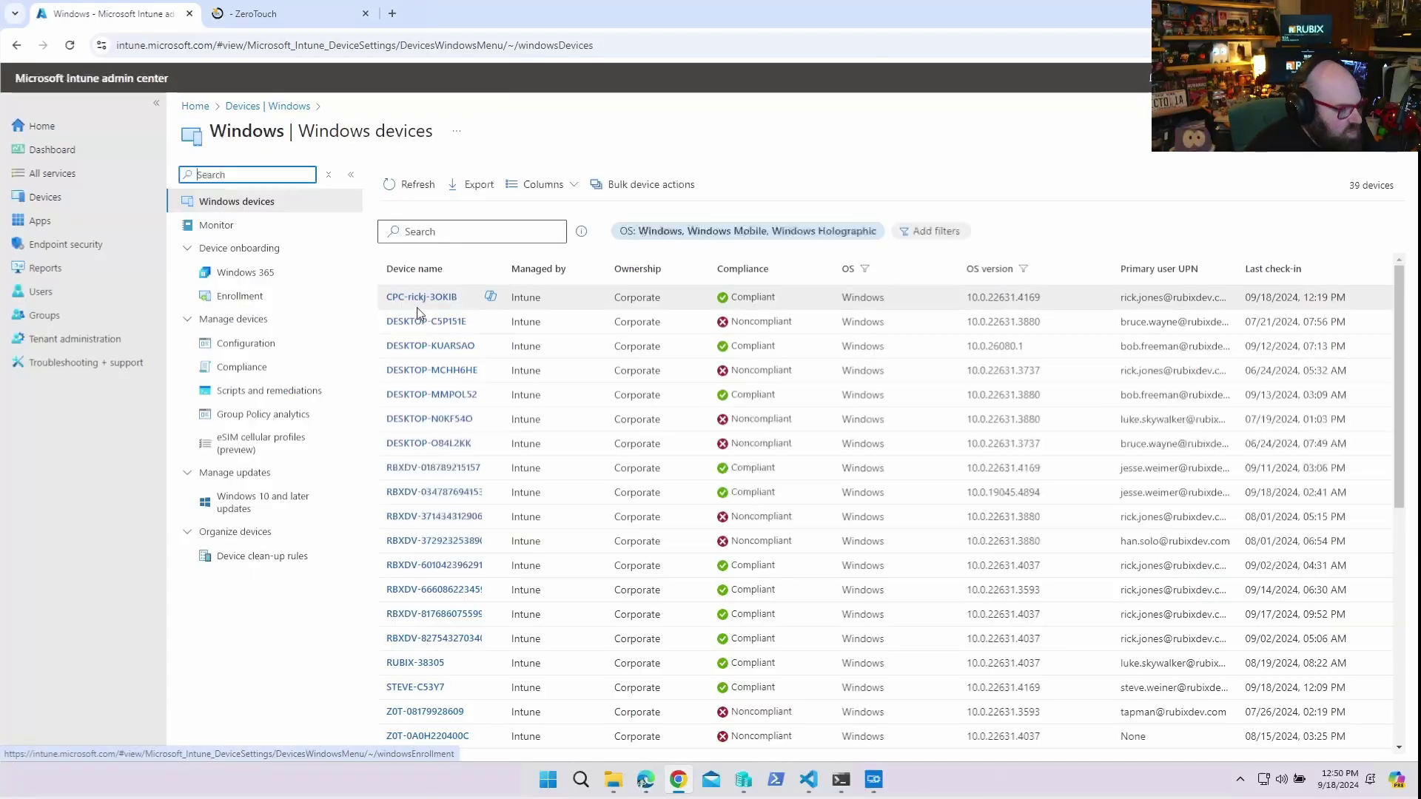
In the M365 - Bitlocker policy's assignments, replace the M365 Devices group with All devices.
{"action": "left_click", "coordinate": [267, 342]}
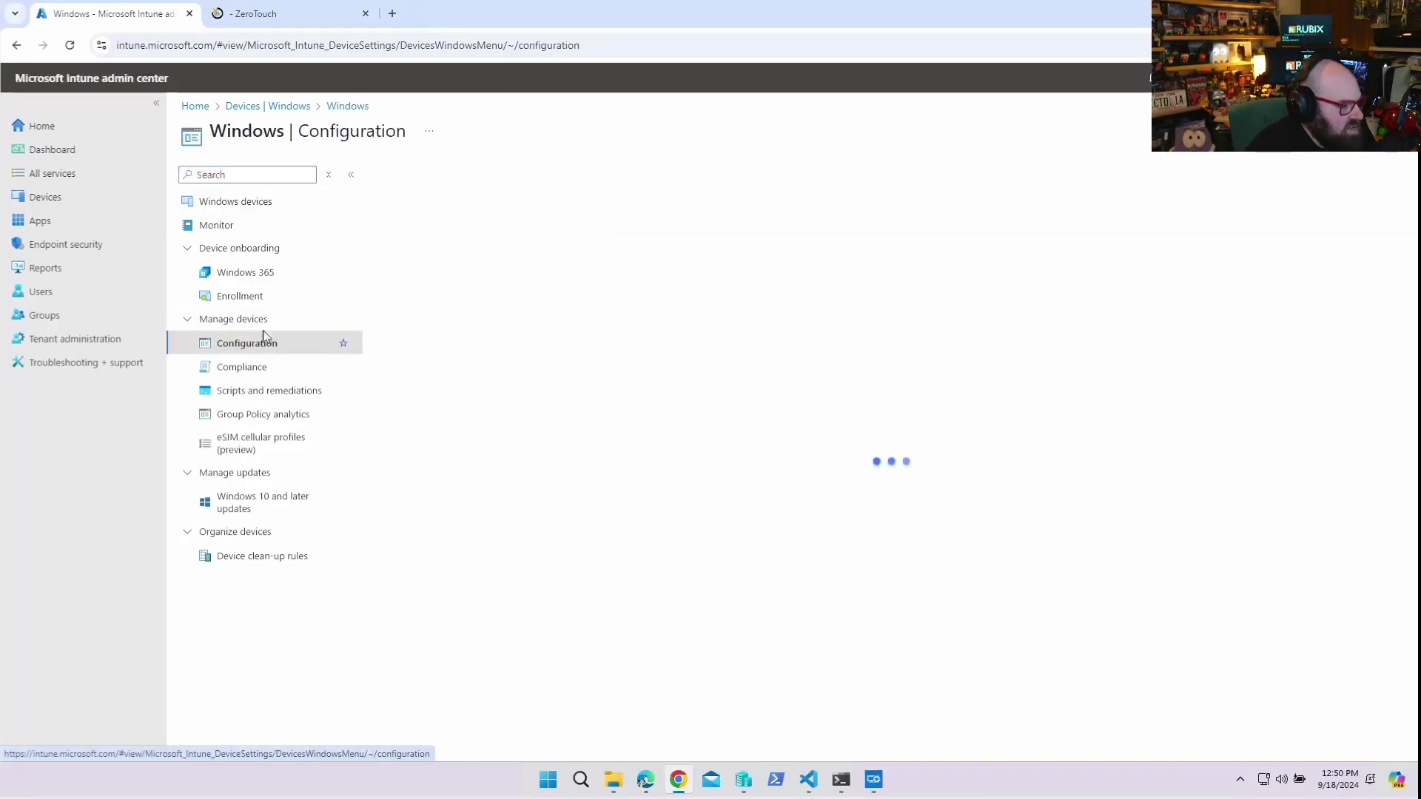
{"action": "scroll", "coordinate": [518, 473], "scroll_direction": "down", "scroll_amount": 5}
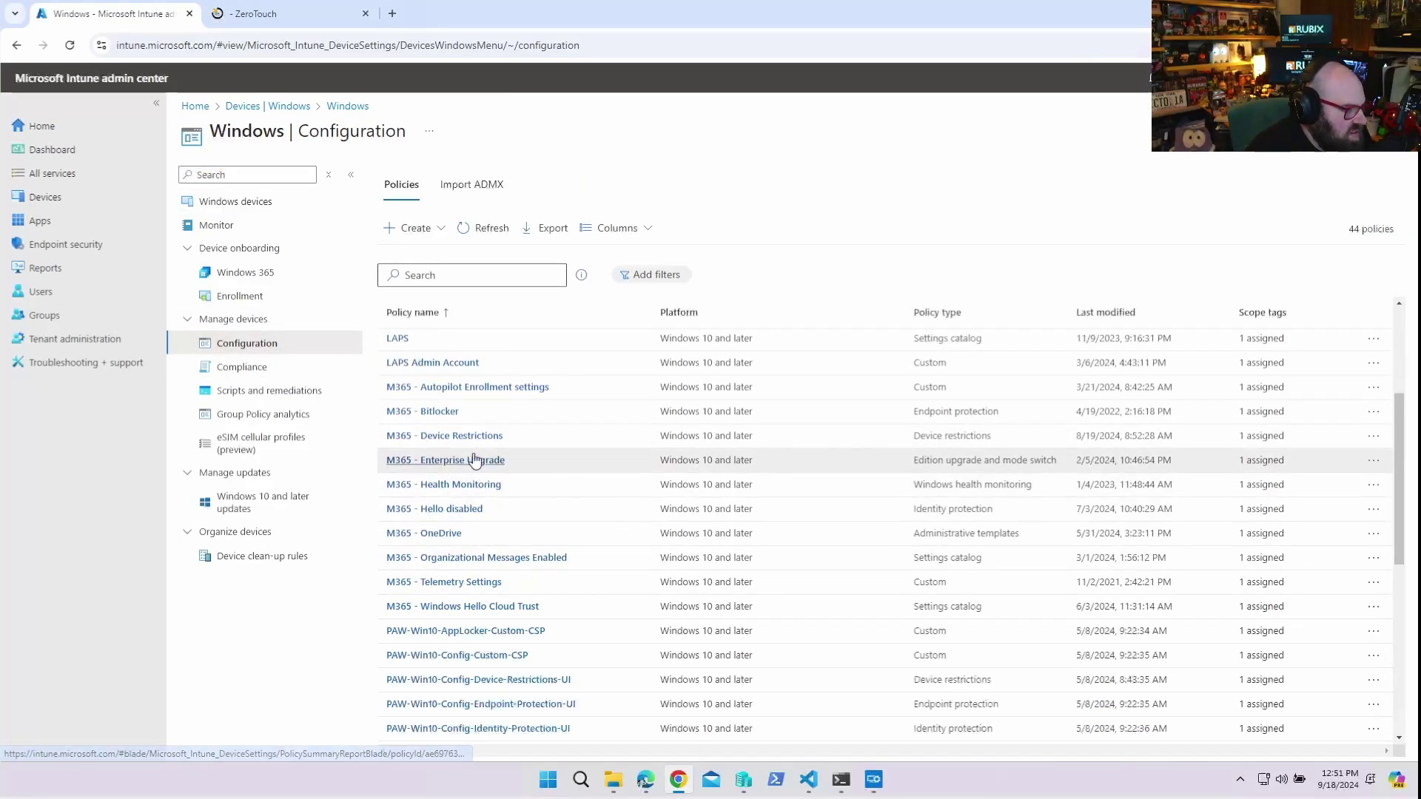
{"action": "left_click", "coordinate": [452, 423]}
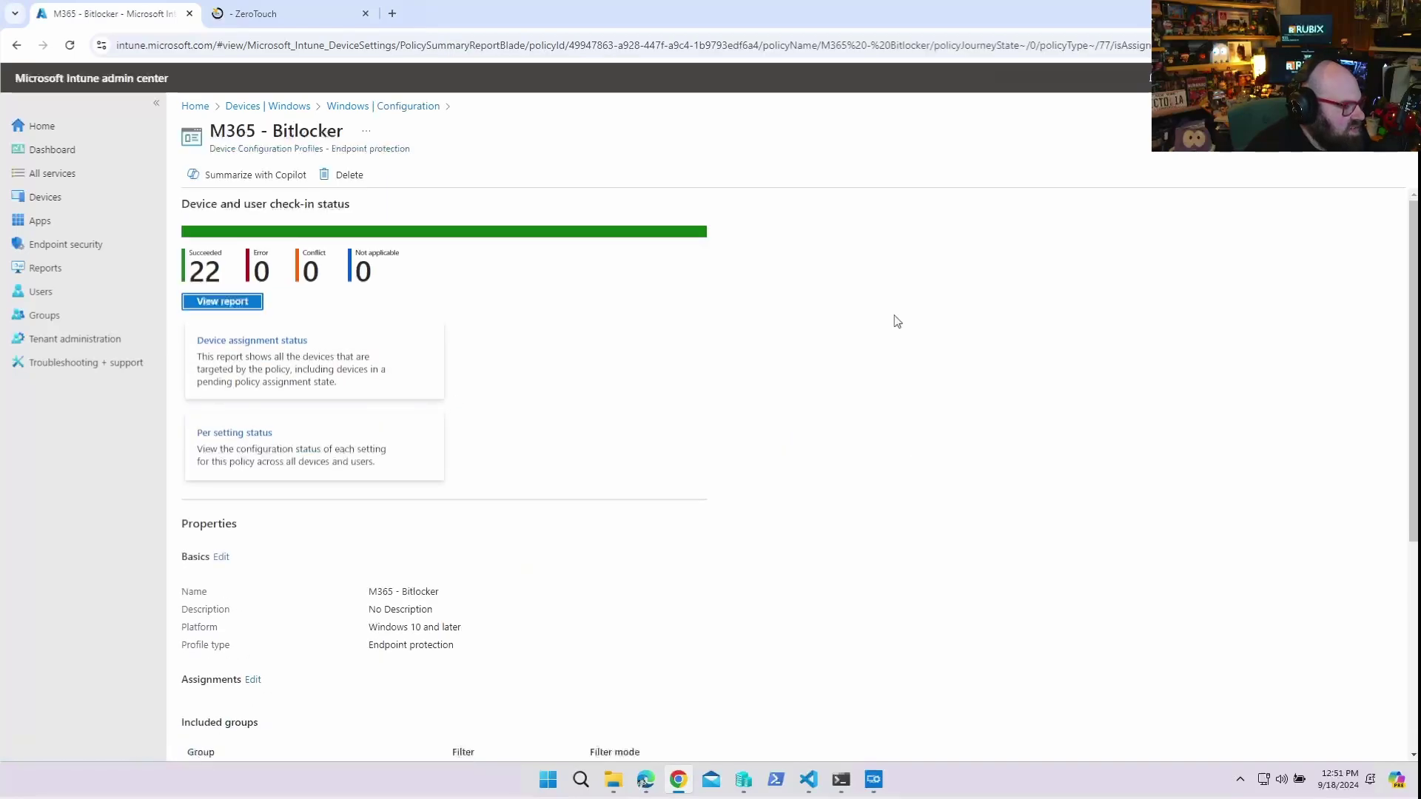
{"action": "scroll", "coordinate": [453, 546], "scroll_direction": "down", "scroll_amount": 1}
{"action": "scroll", "coordinate": [453, 546], "scroll_direction": "down", "scroll_amount": 1}
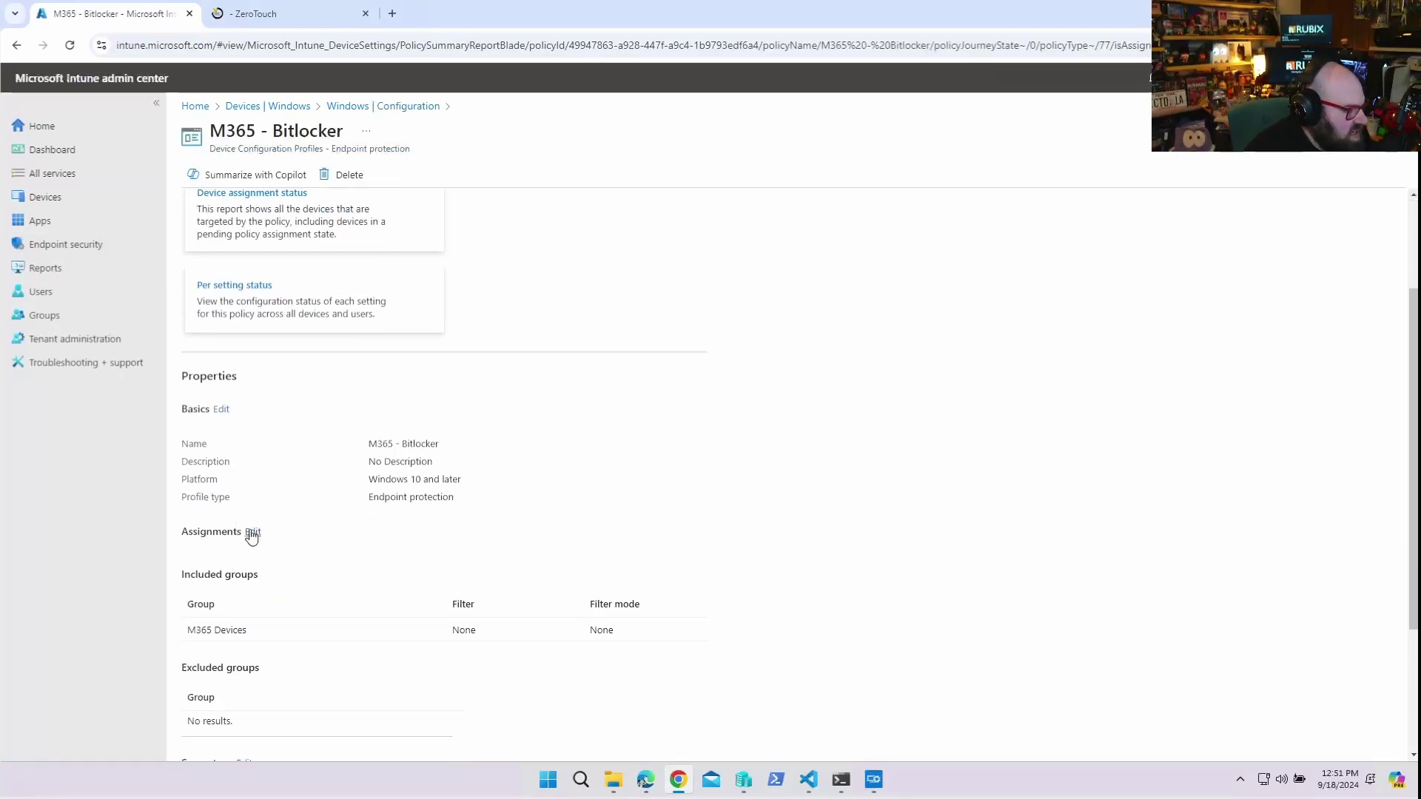
{"action": "left_click", "coordinate": [252, 534]}
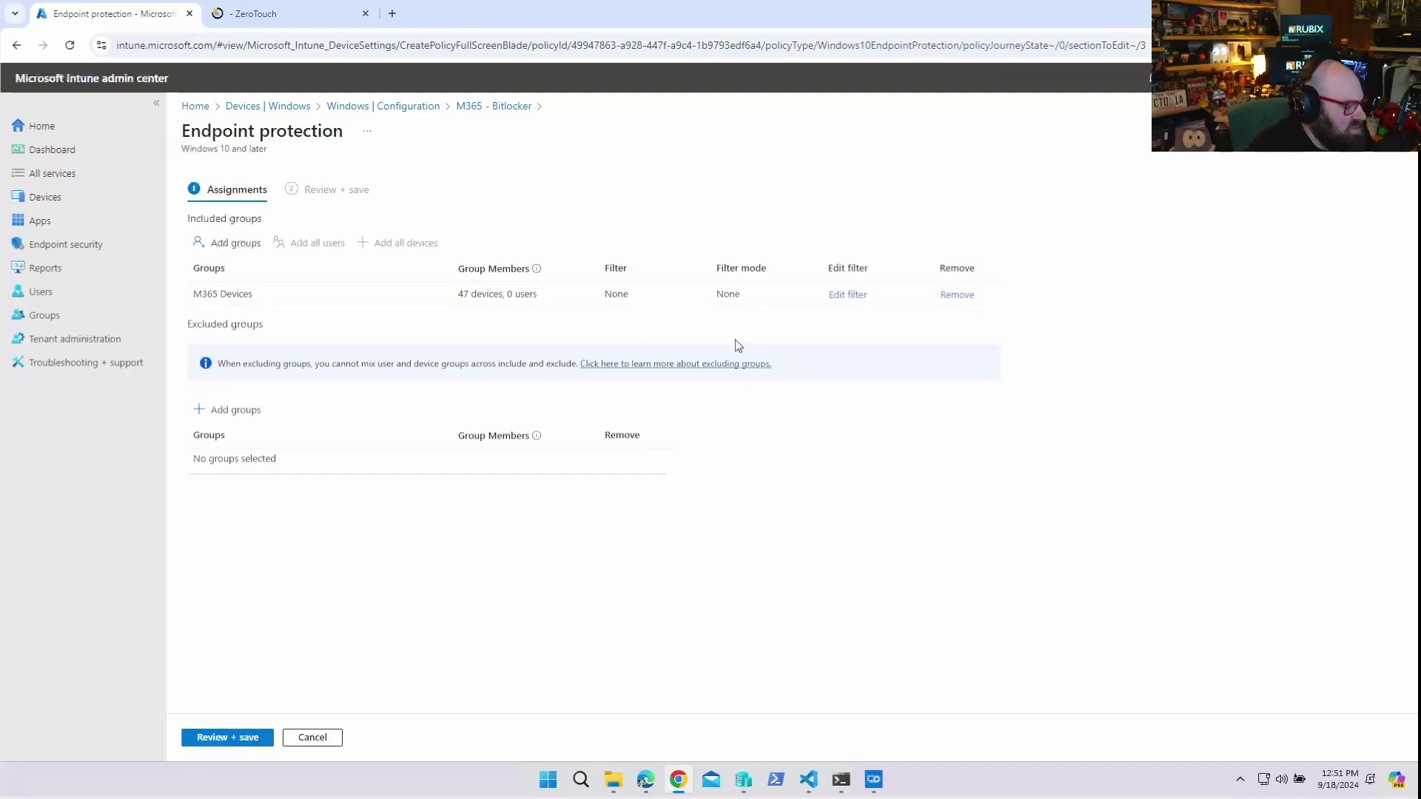
{"action": "left_click", "coordinate": [956, 294]}
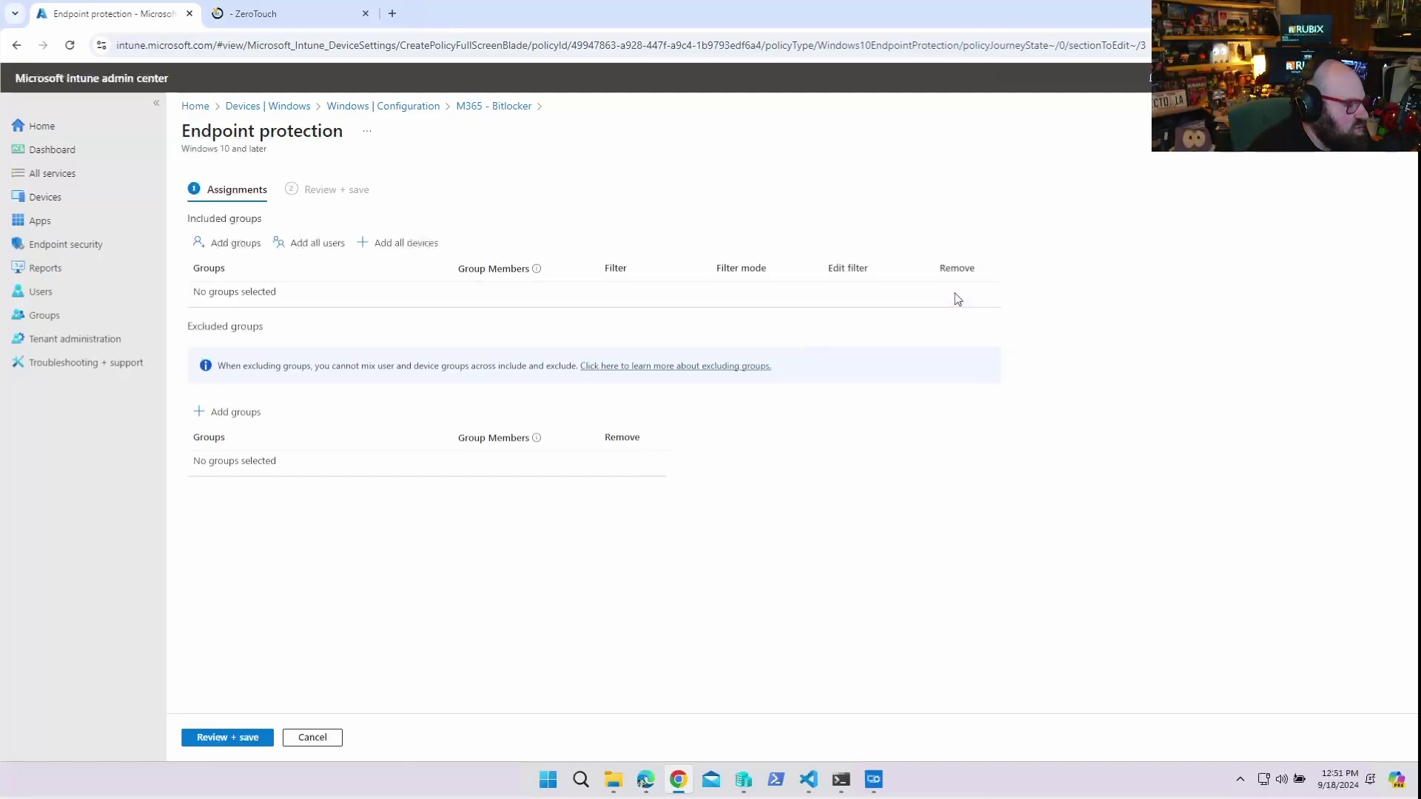
{"action": "left_click", "coordinate": [414, 246]}
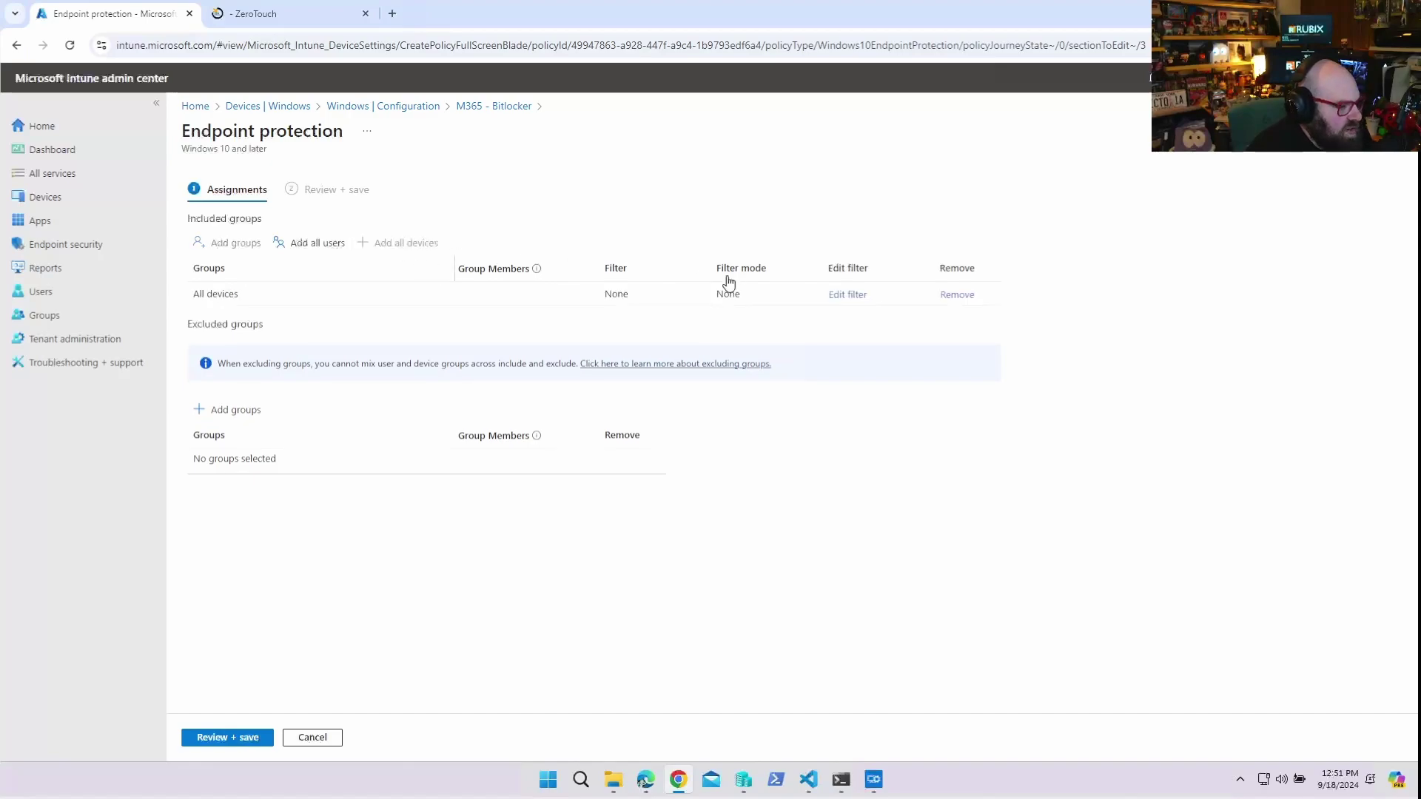
Add the Autopilot devices filter in Include mode to the All devices assignment, then continue to review.
{"action": "left_click", "coordinate": [849, 297]}
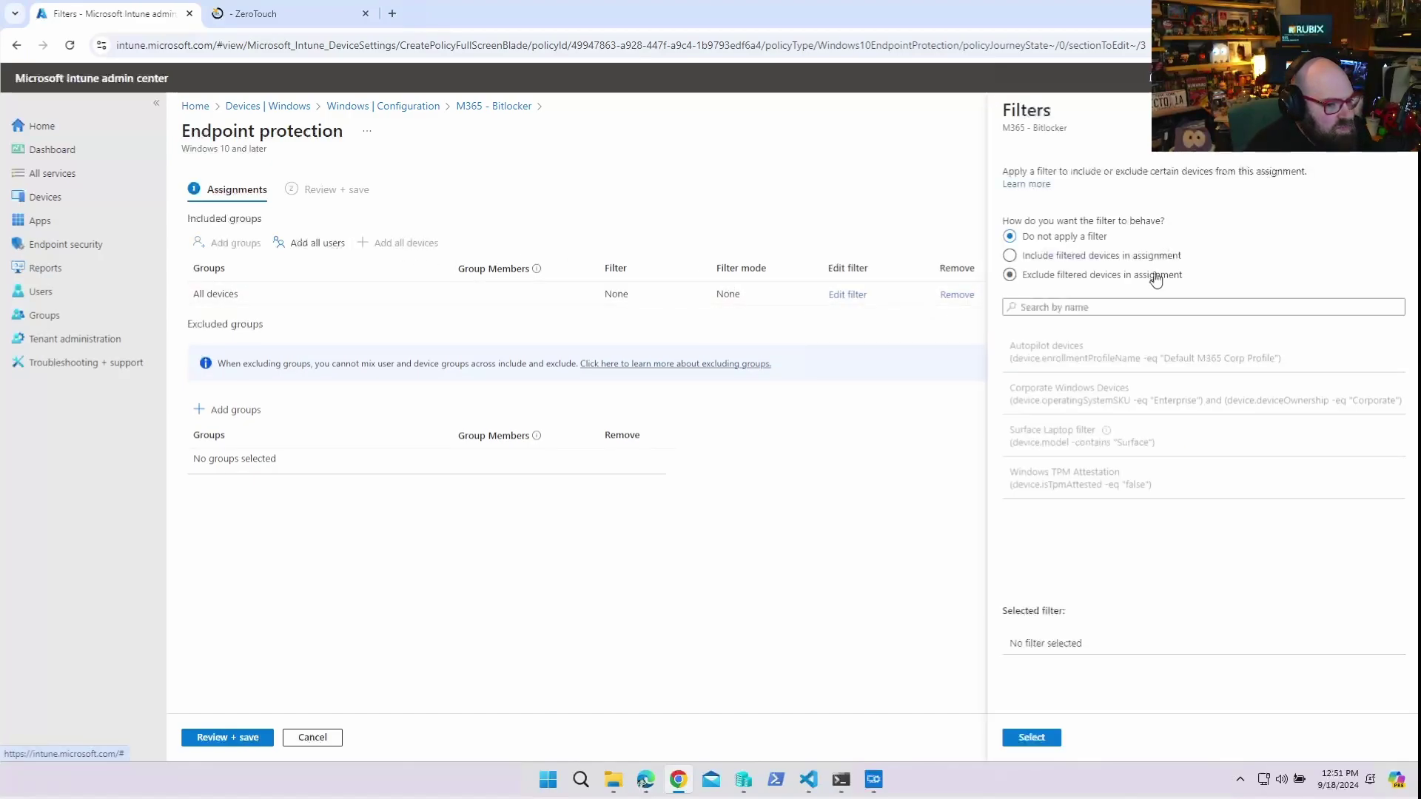
{"action": "left_click", "coordinate": [1063, 259]}
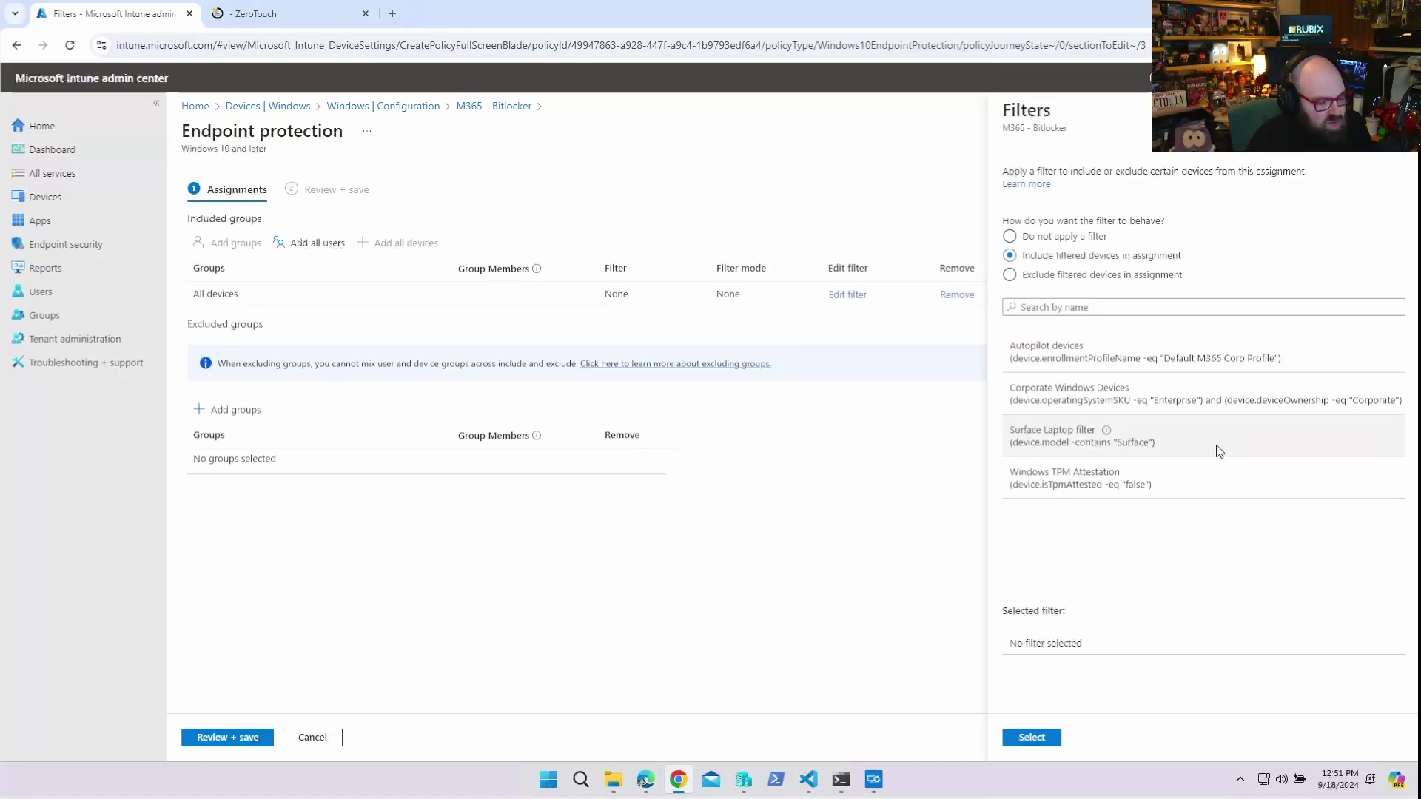
{"action": "left_click", "coordinate": [1208, 359]}
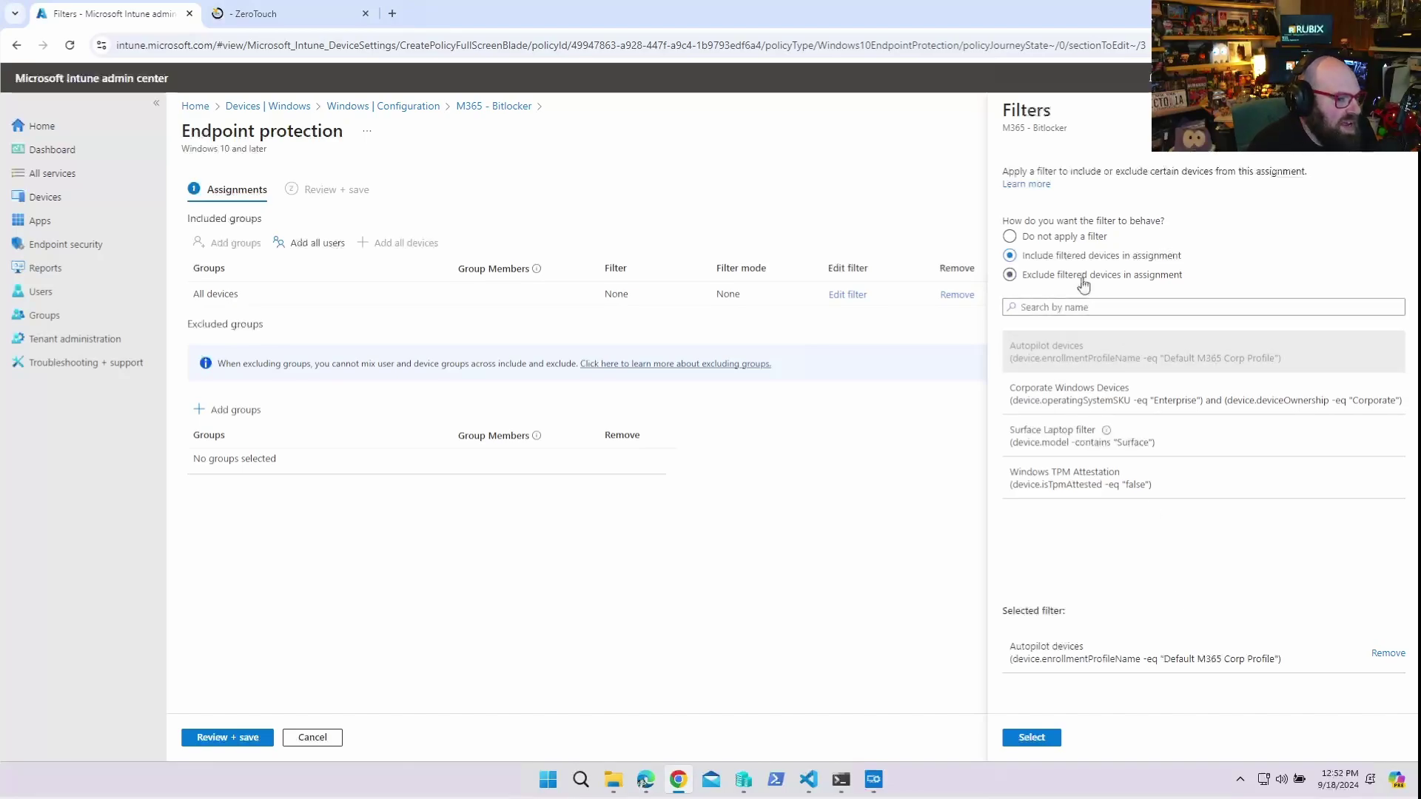
{"action": "left_click", "coordinate": [1384, 655]}
{"action": "left_click", "coordinate": [1086, 483]}
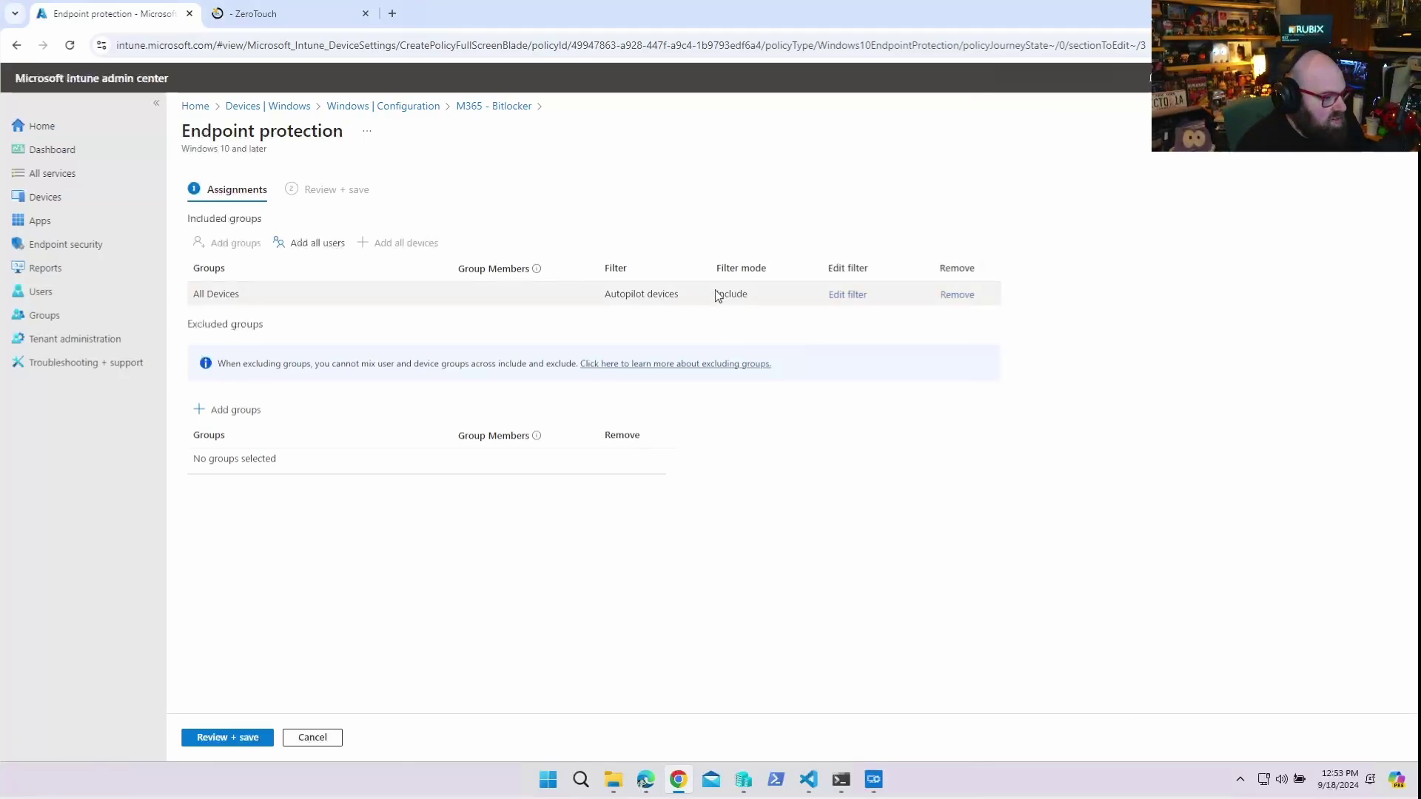
{"action": "left_click", "coordinate": [239, 742]}
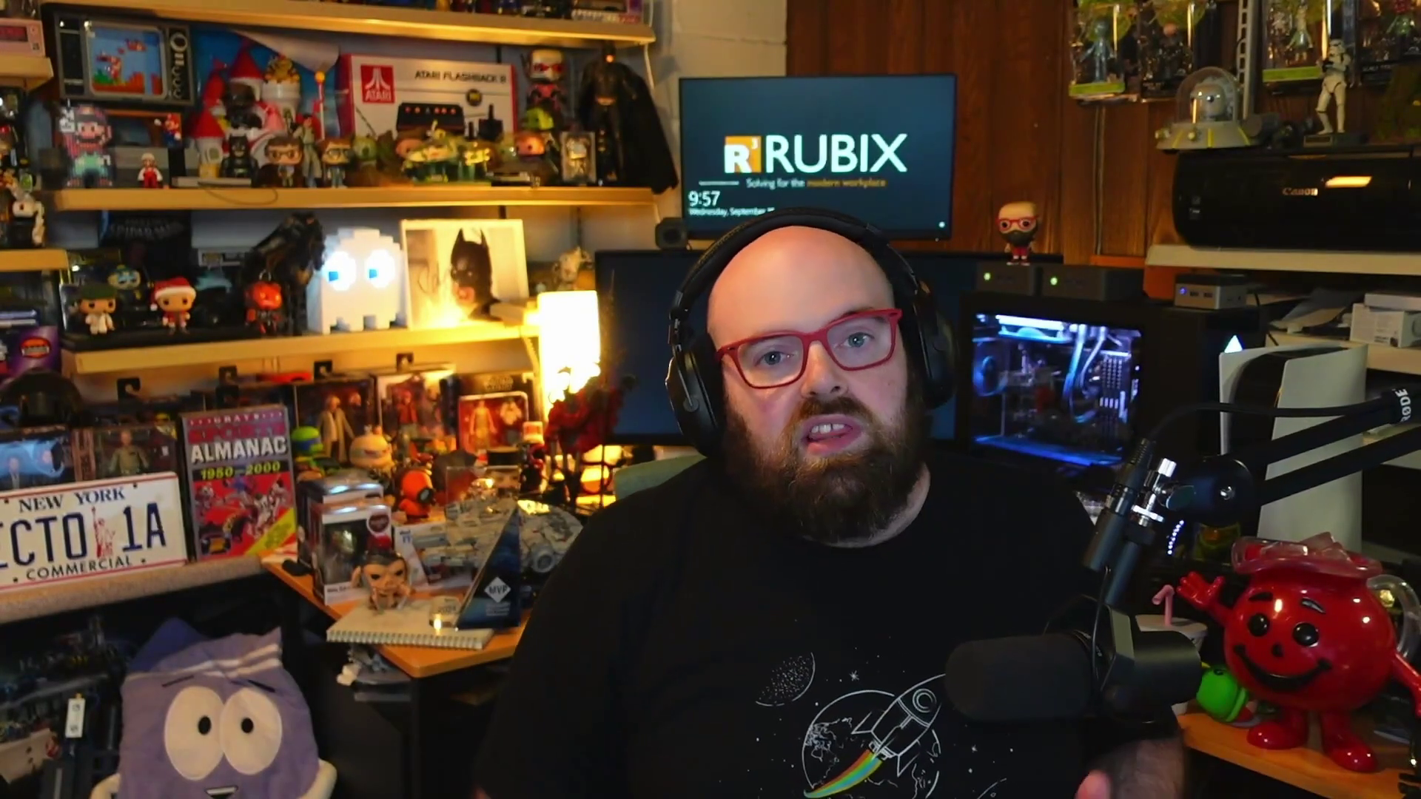